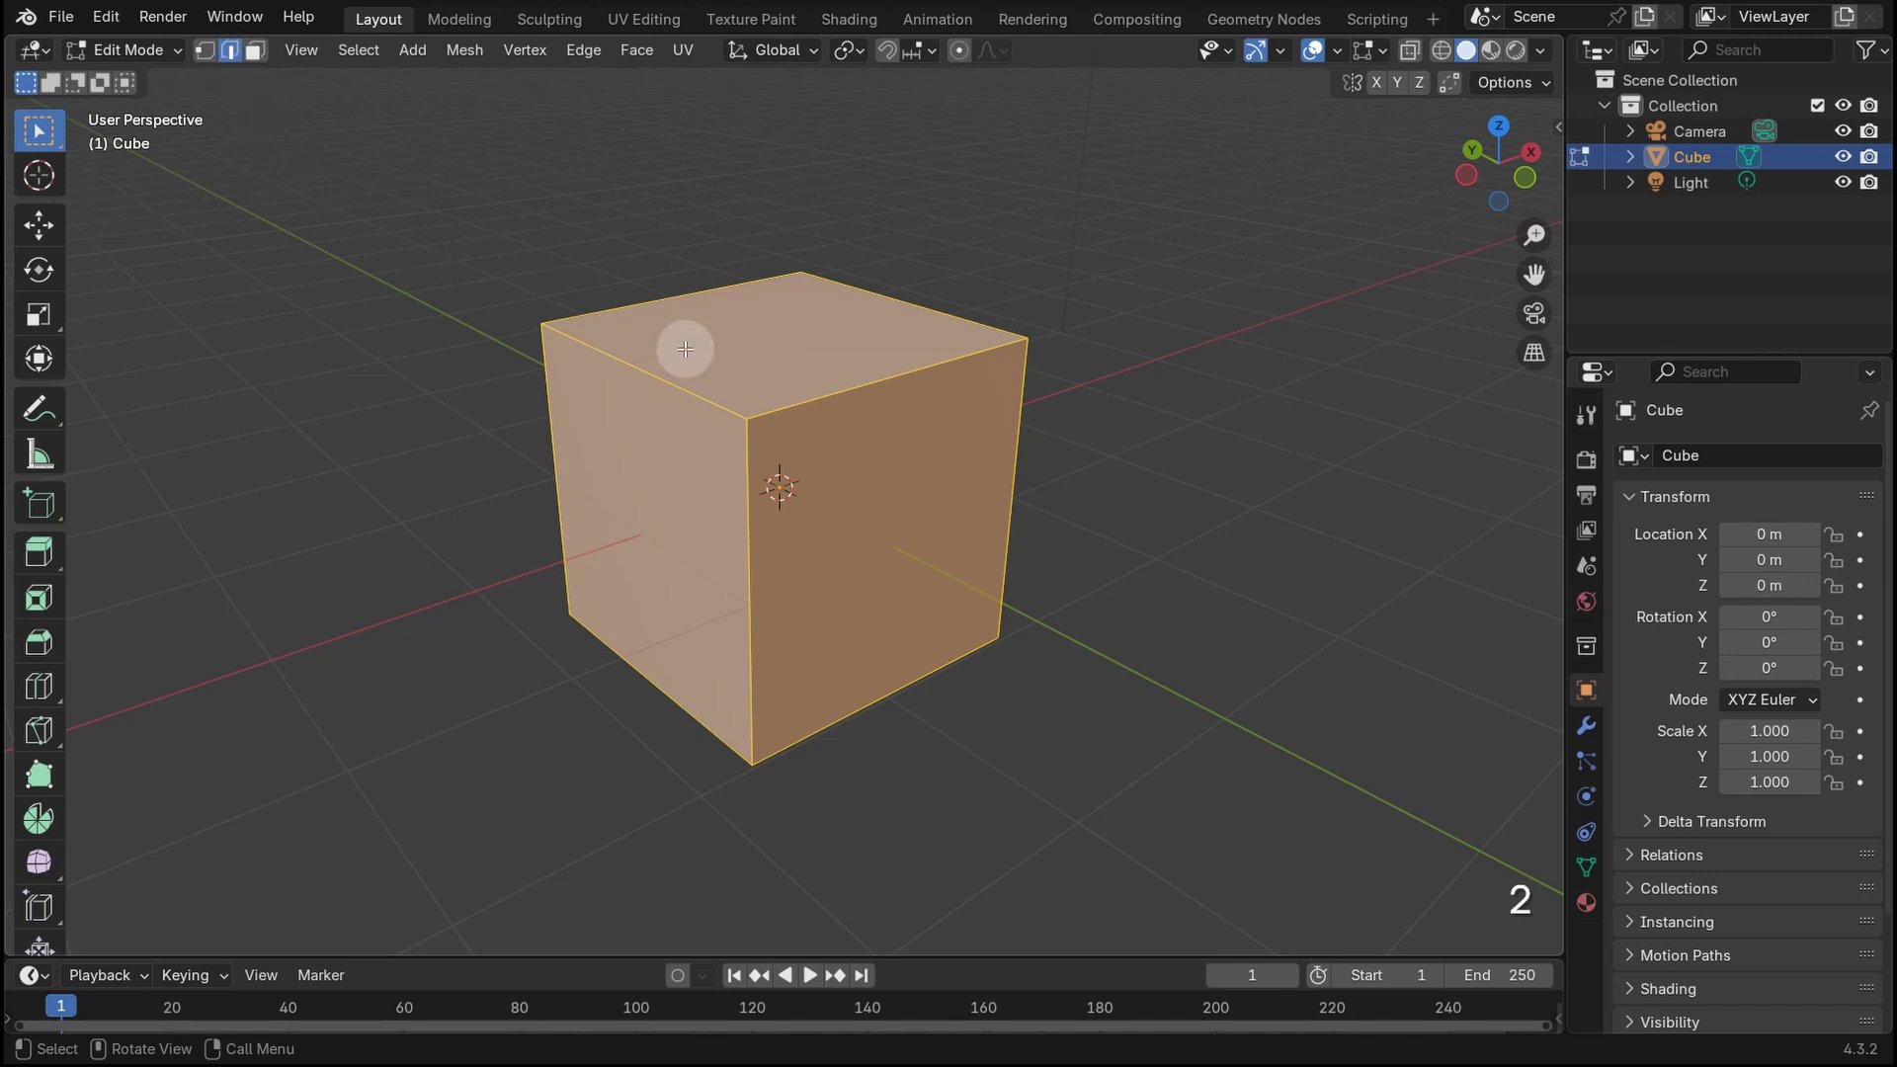
- Bevel the cube's upper front edge with a single segment and an offset of about 0.665 m
{"action": "left_click", "coordinate": [826, 418]}
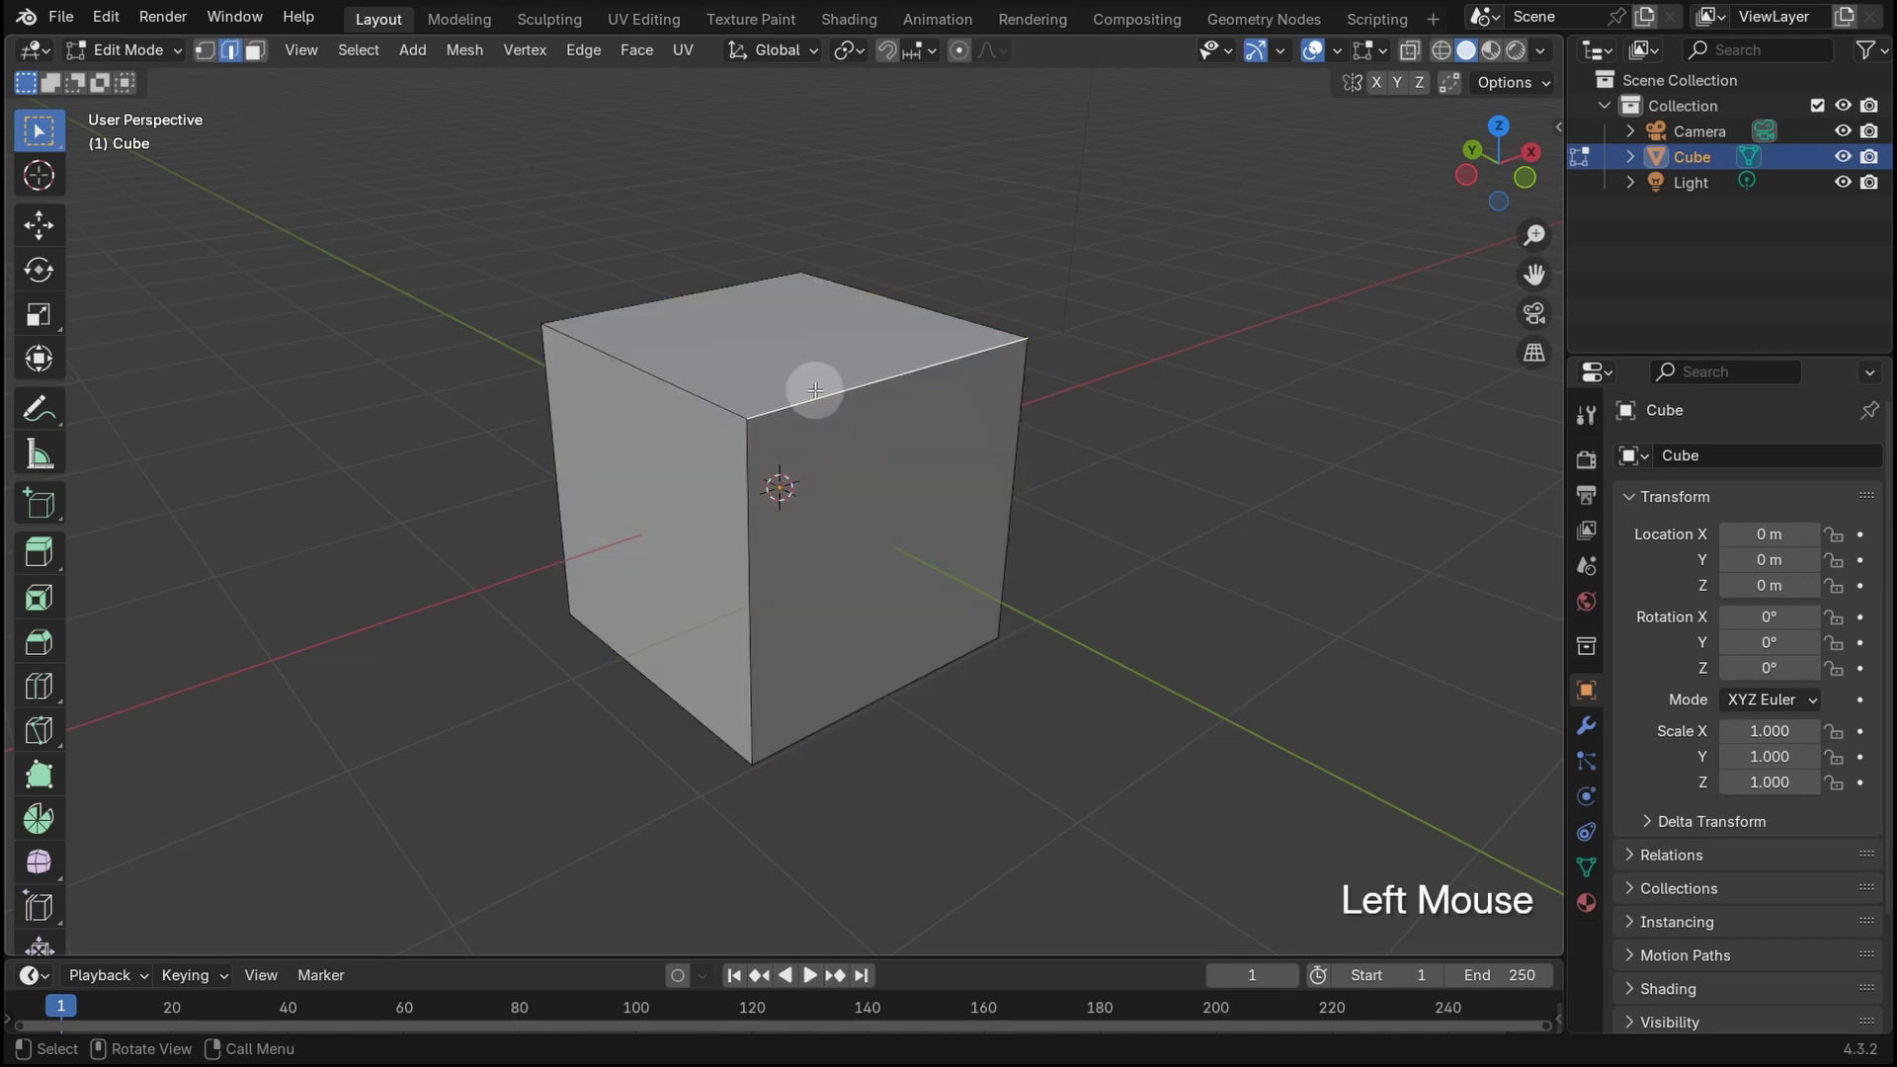
{"action": "key", "text": "ctrl"}
{"action": "key", "text": "ctrl+b"}
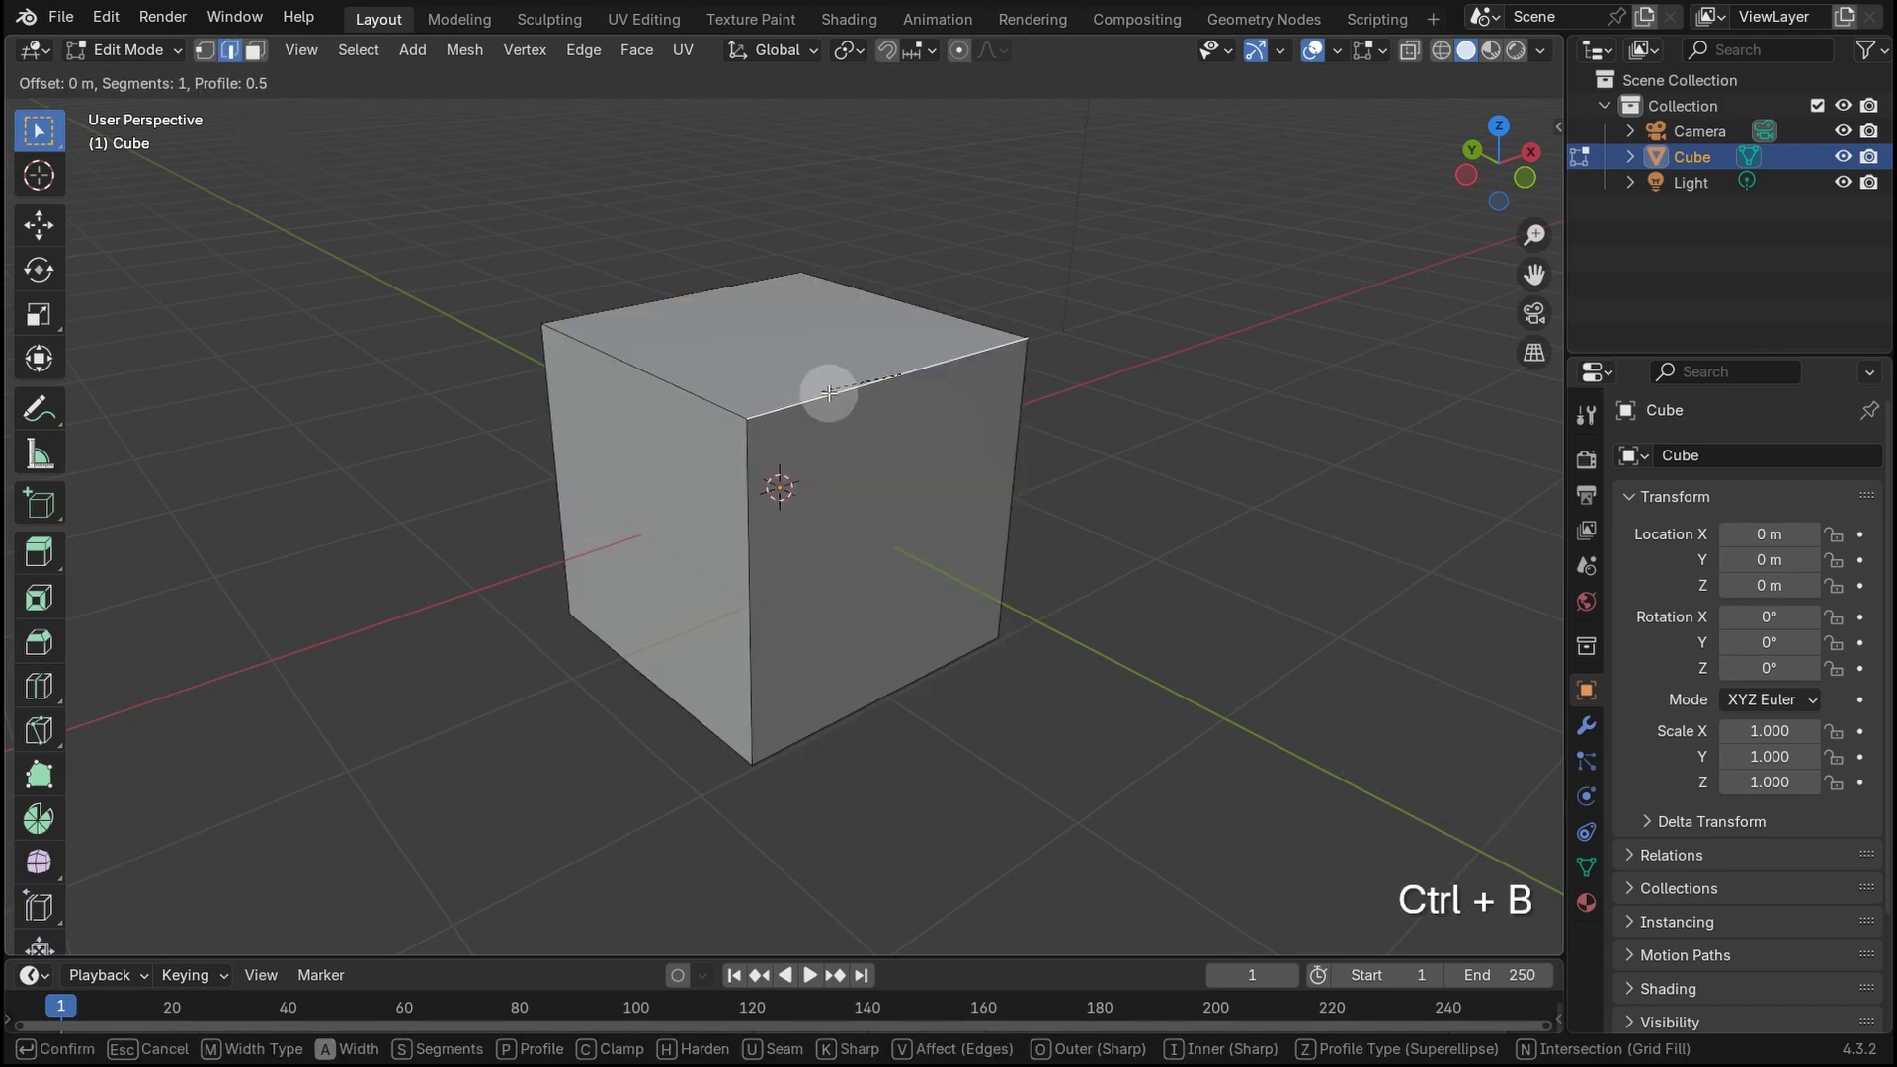
{"action": "left_click", "coordinate": [1075, 511]}
{"action": "middle_click_drag", "start_coordinate": [933, 577], "coordinate": [969, 576]}
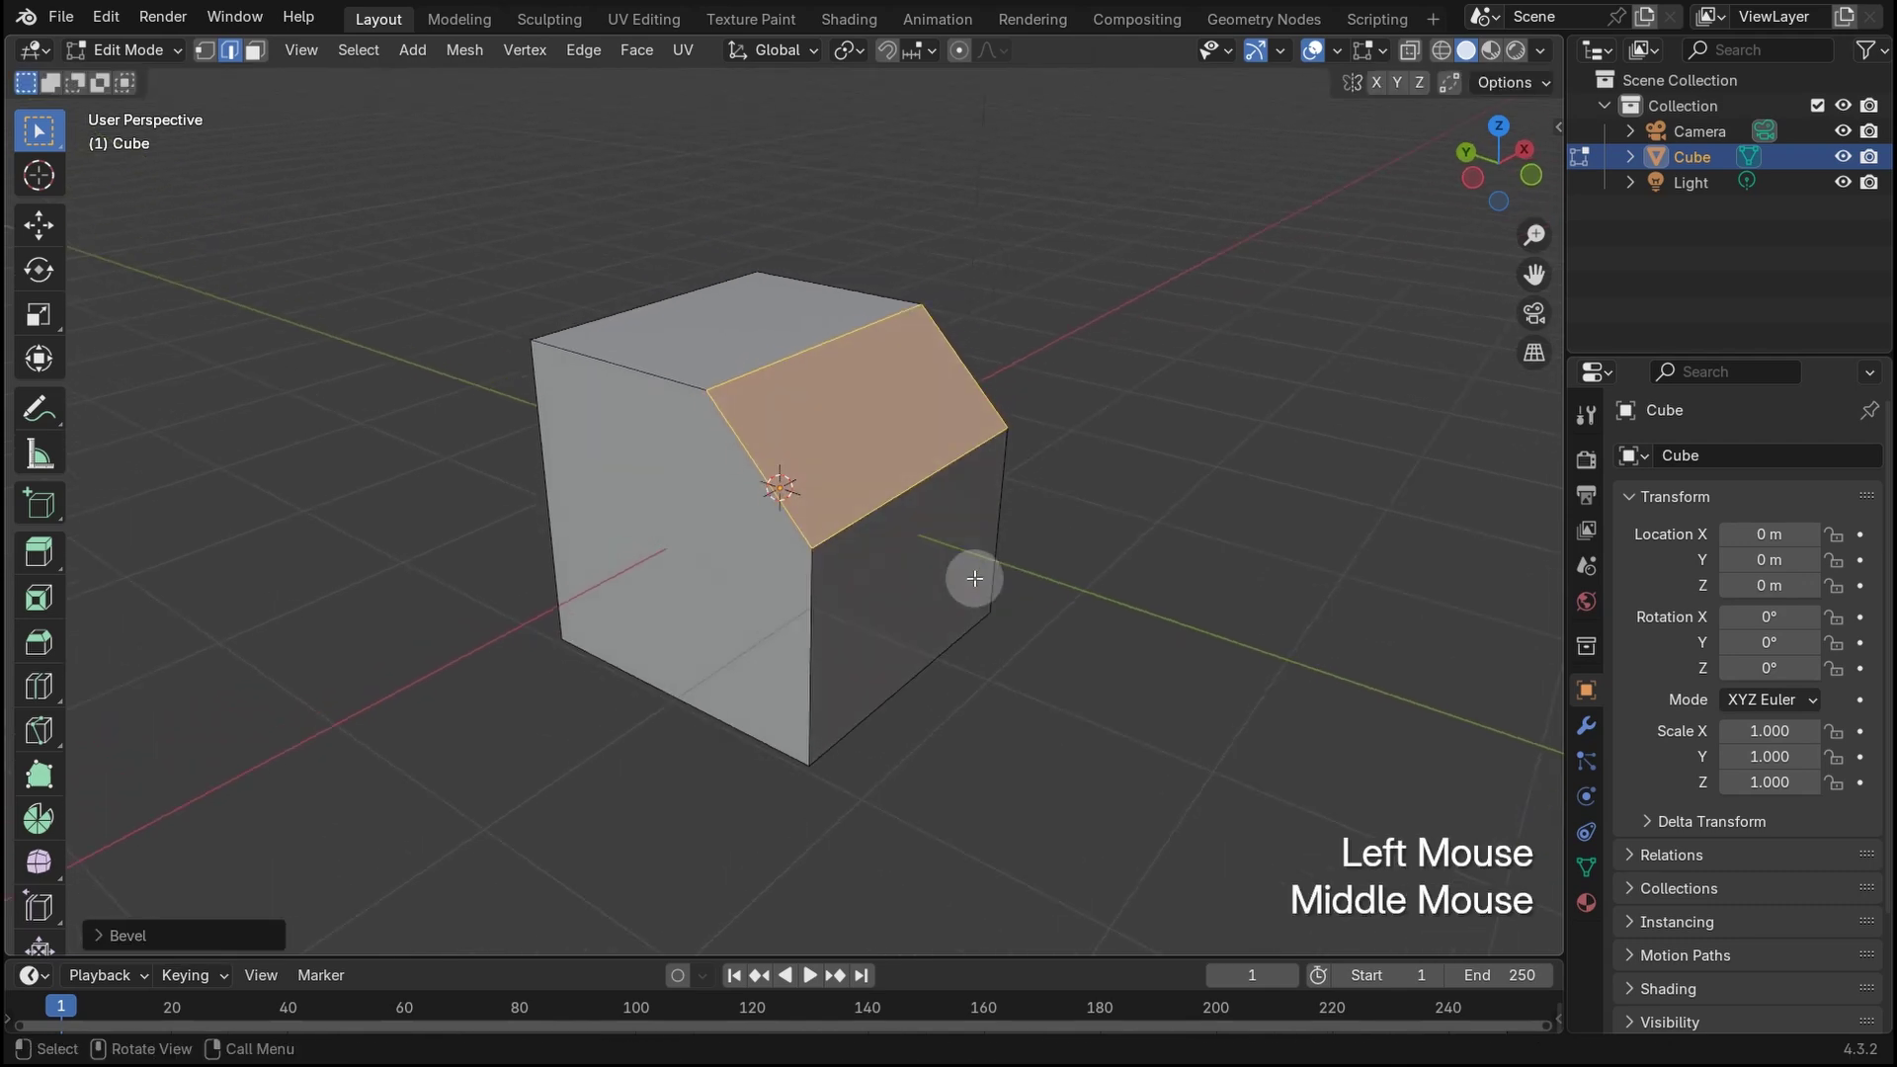
- Expand the bevel settings and view the cube up close in the left orthographic view
{"action": "left_click", "coordinate": [127, 935]}
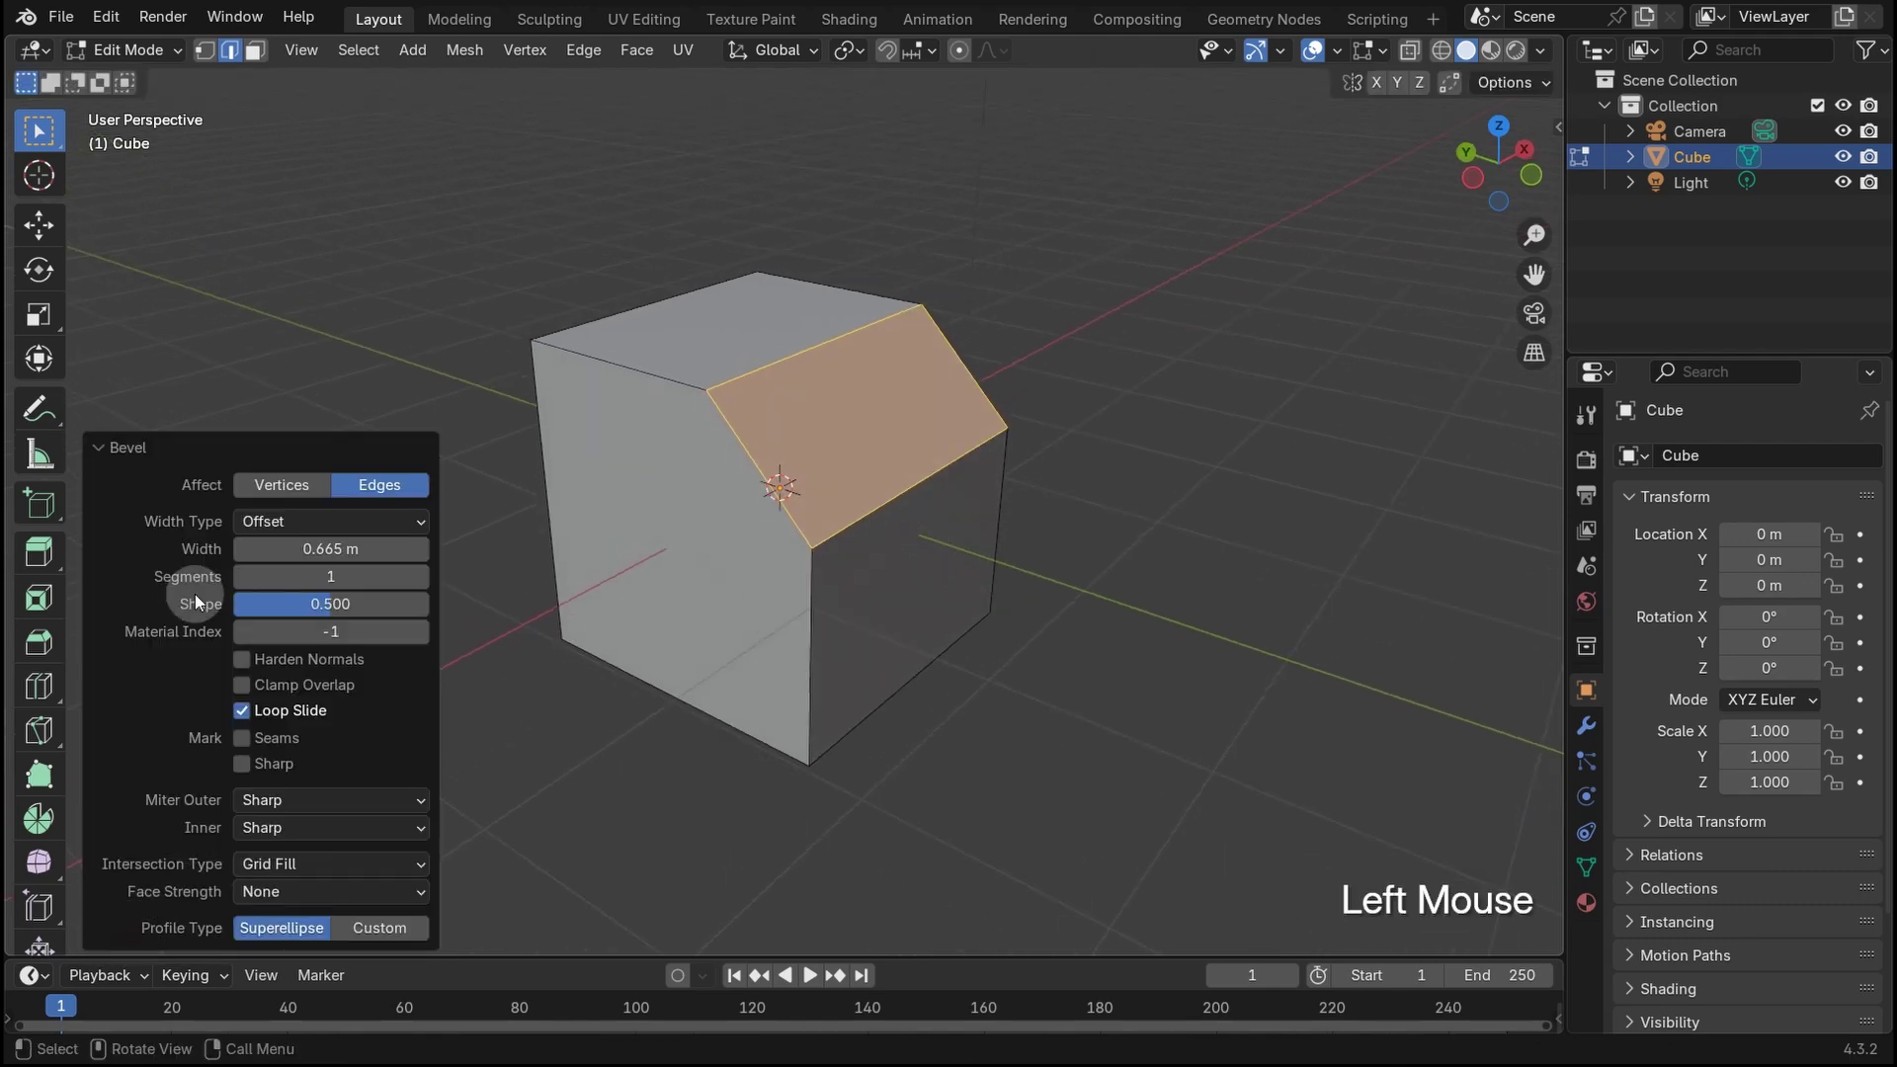
{"action": "left_click", "coordinate": [259, 522]}
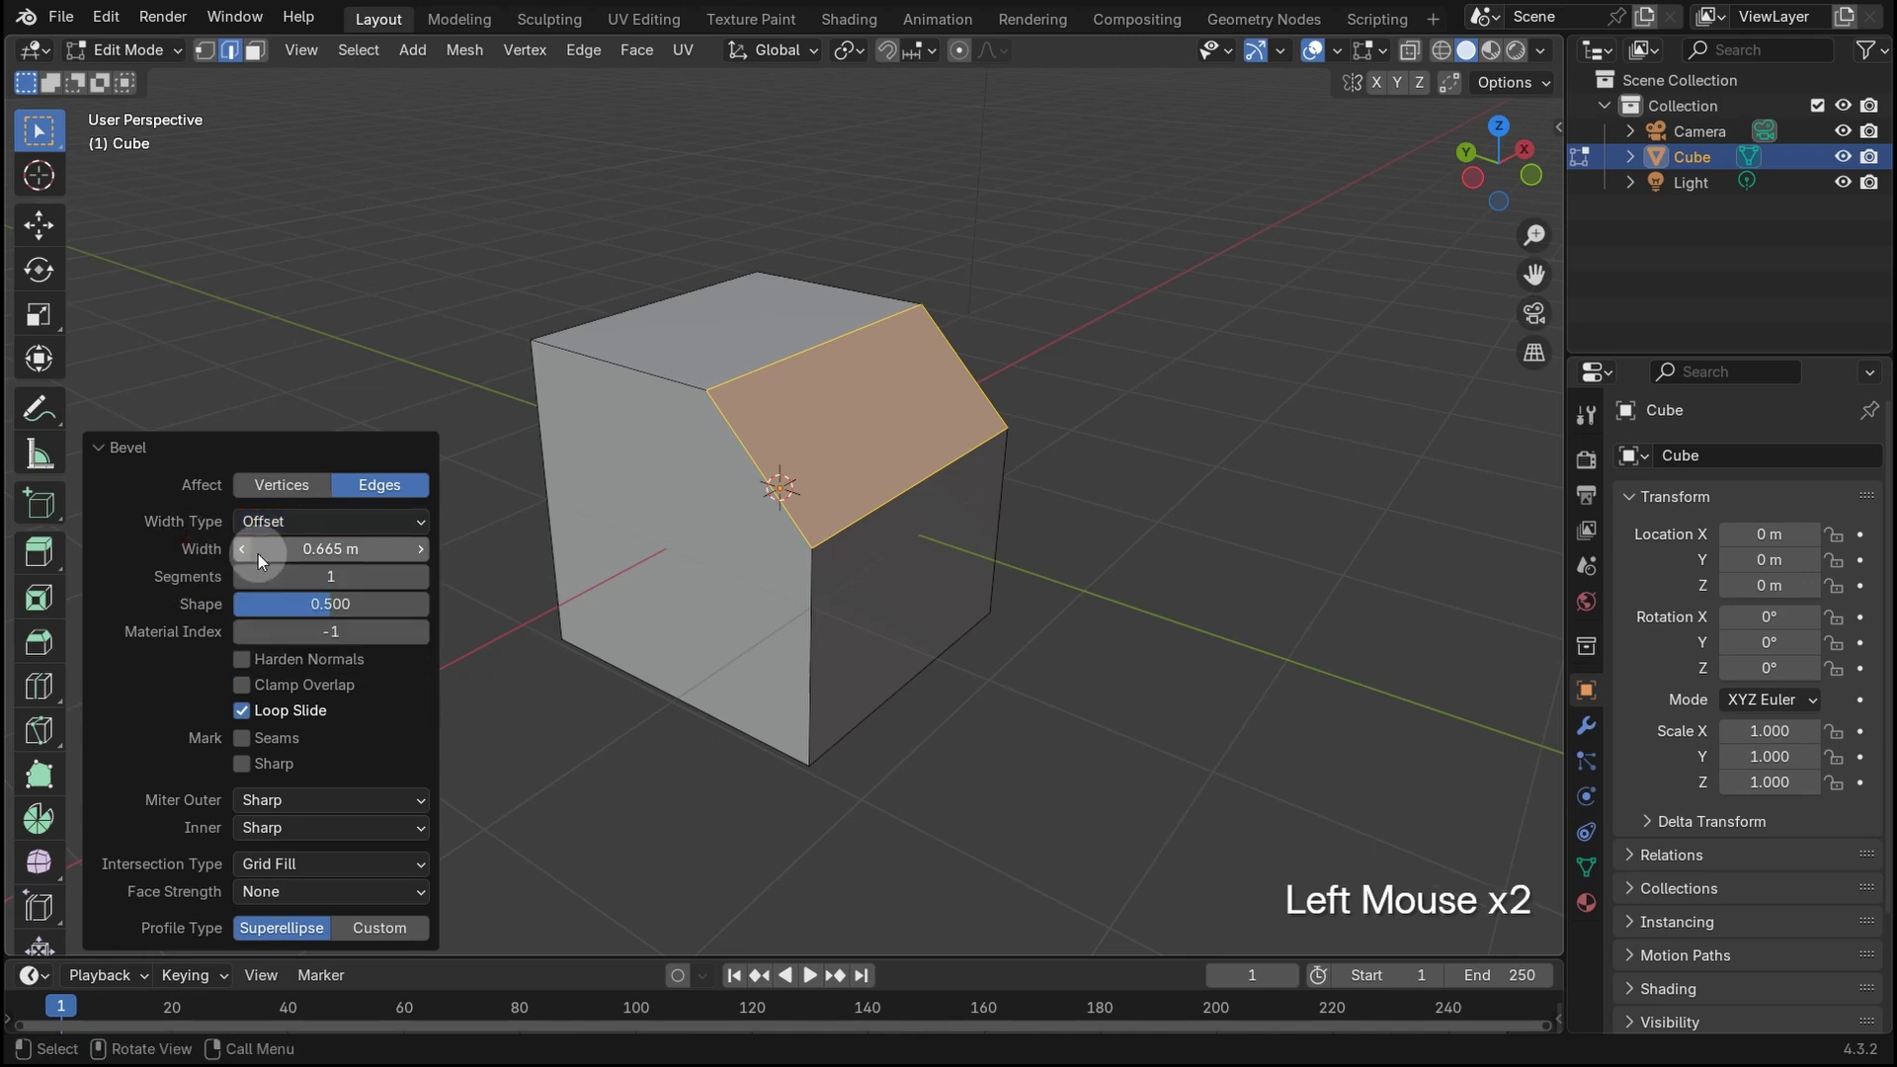
{"action": "left_click", "coordinate": [1473, 185]}
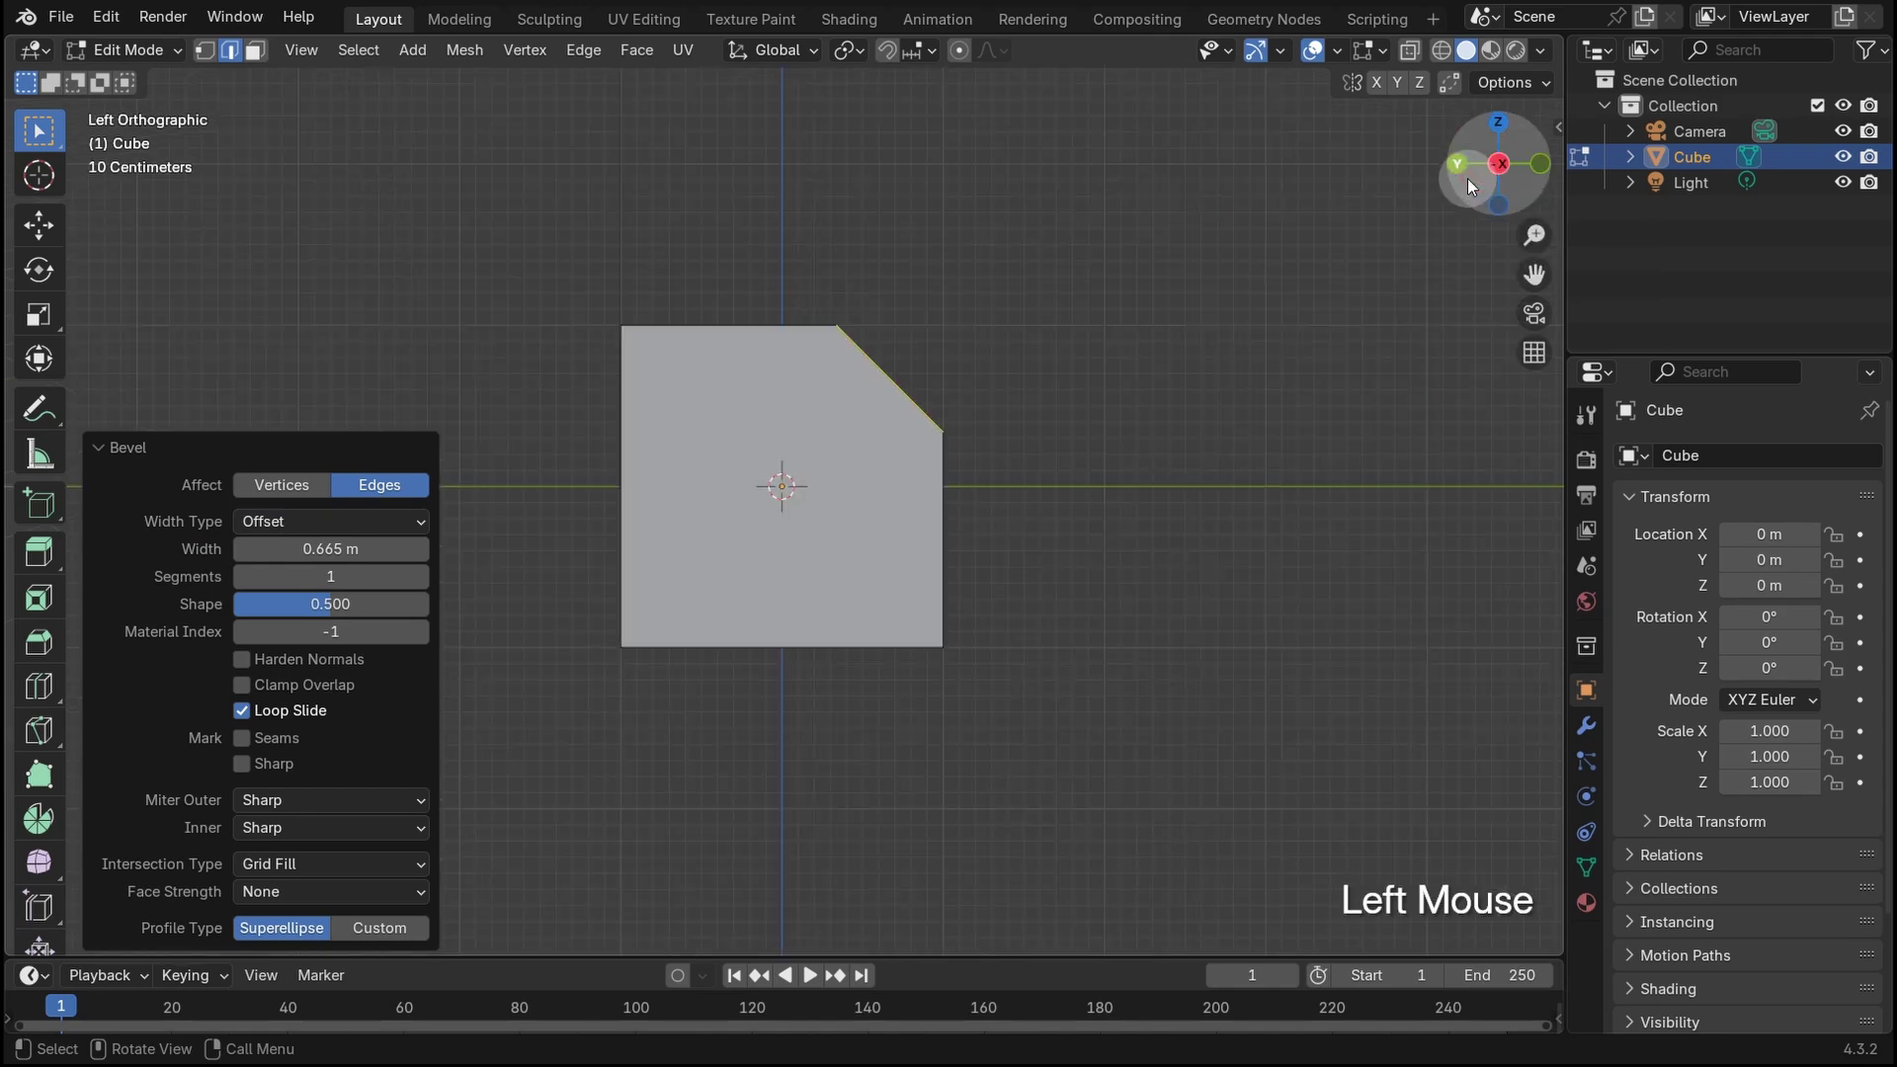
{"action": "scroll", "coordinate": [826, 441], "scroll_direction": "up", "scroll_amount": 2}
{"action": "middle_click_drag", "start_coordinate": [800, 453], "coordinate": [1241, 508], "text": "shift"}
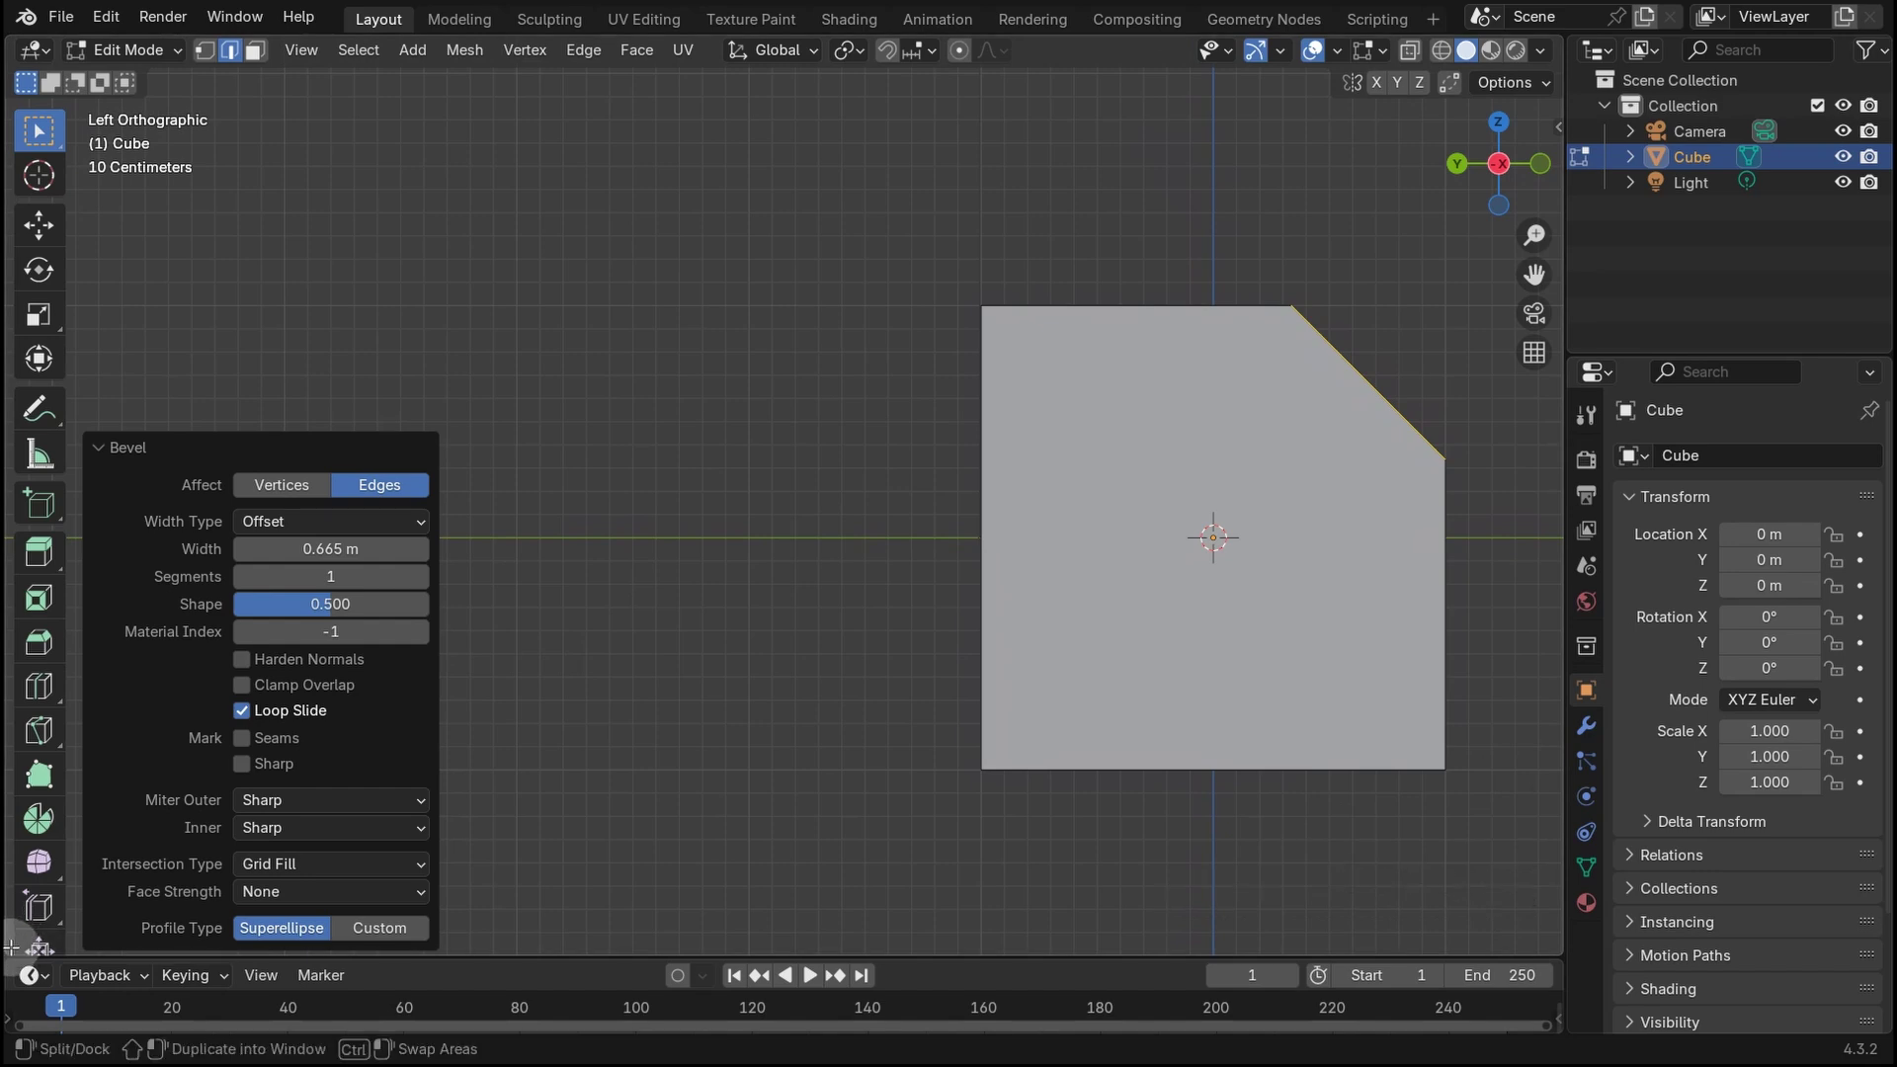
- Open modeling_modifiers_generate_bevel_width-methods.png in a new Image Editor area split off from the 3D viewport
{"action": "left_click_drag", "start_coordinate": [5, 934], "coordinate": [824, 1032]}
{"action": "left_click", "coordinate": [35, 50]}
{"action": "left_click", "coordinate": [119, 111]}
{"action": "left_click", "coordinate": [413, 798]}
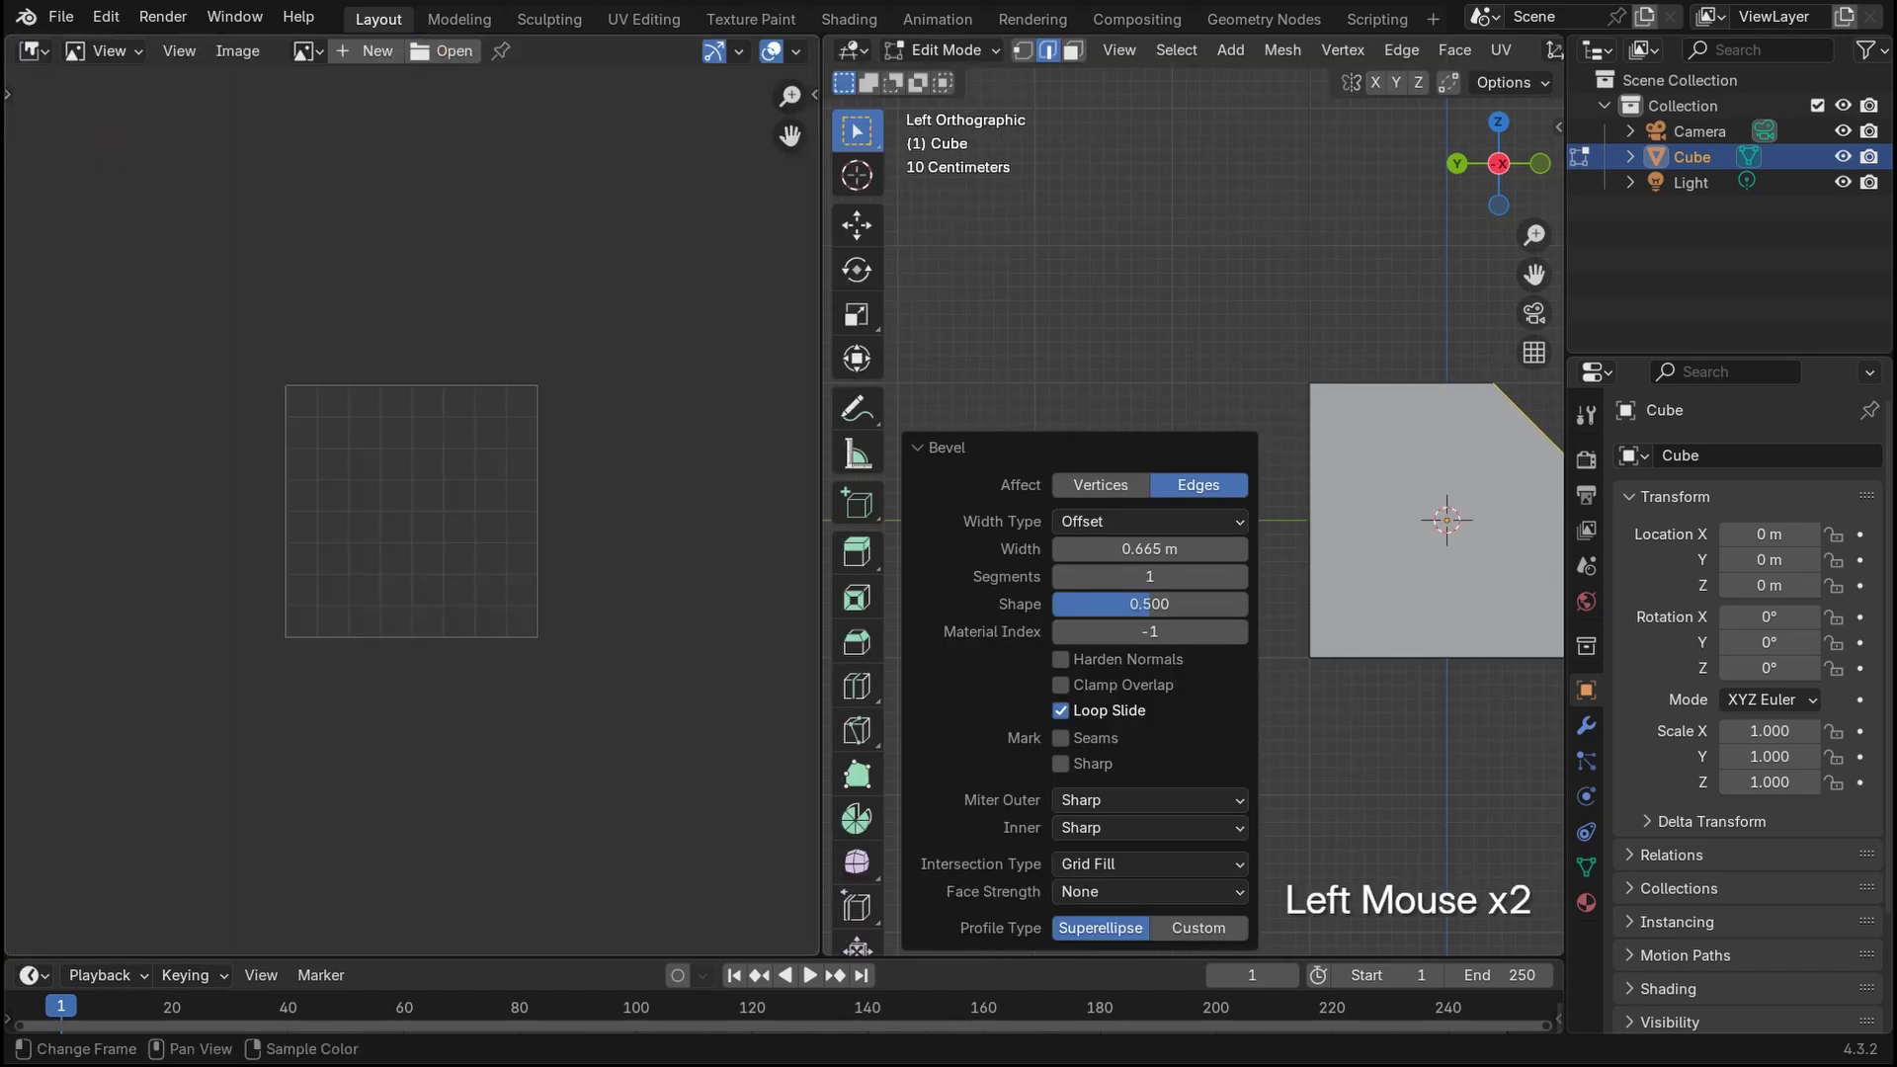
{"action": "scroll", "coordinate": [546, 523], "scroll_direction": "down", "scroll_amount": 2}
{"action": "scroll", "coordinate": [547, 525], "scroll_direction": "up", "scroll_amount": 1}
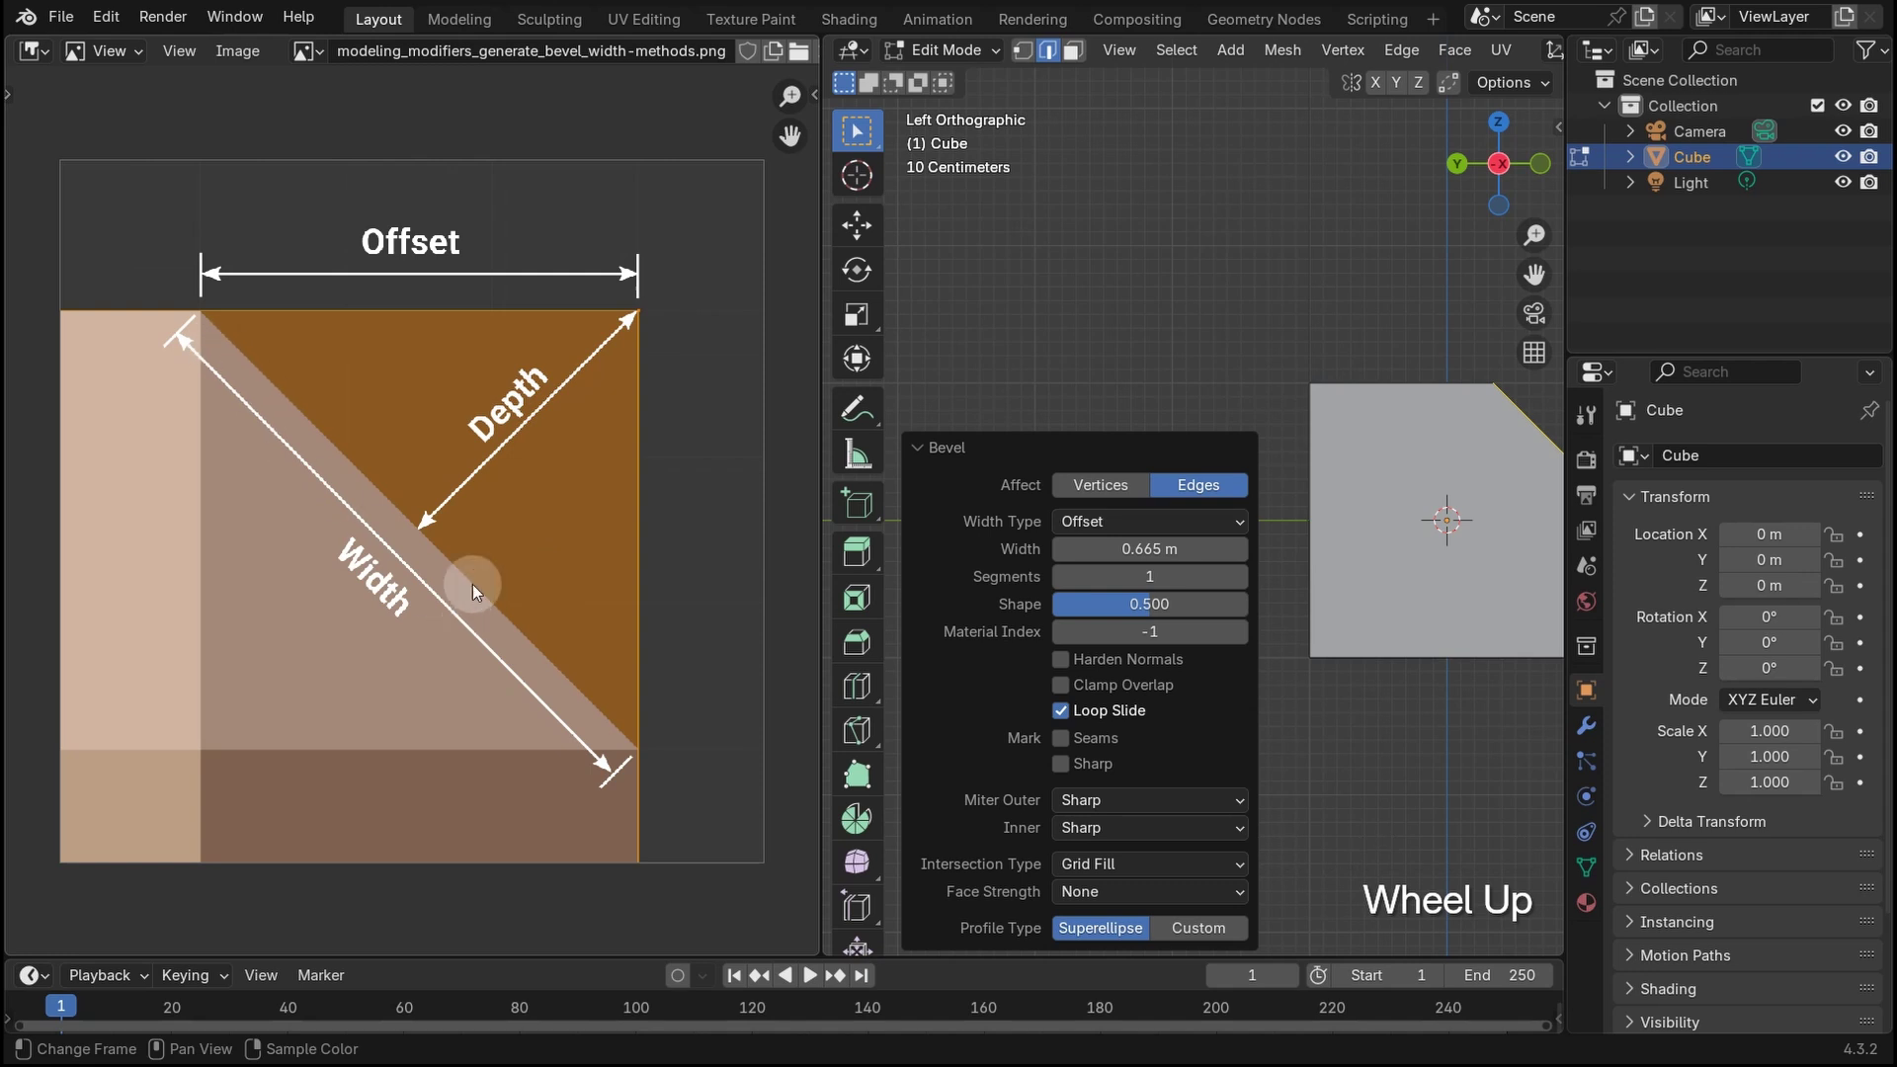
- Narrow the Image Editor area to give the 3D viewport more room beside the bevel settings
{"action": "left_click", "coordinate": [1087, 520]}
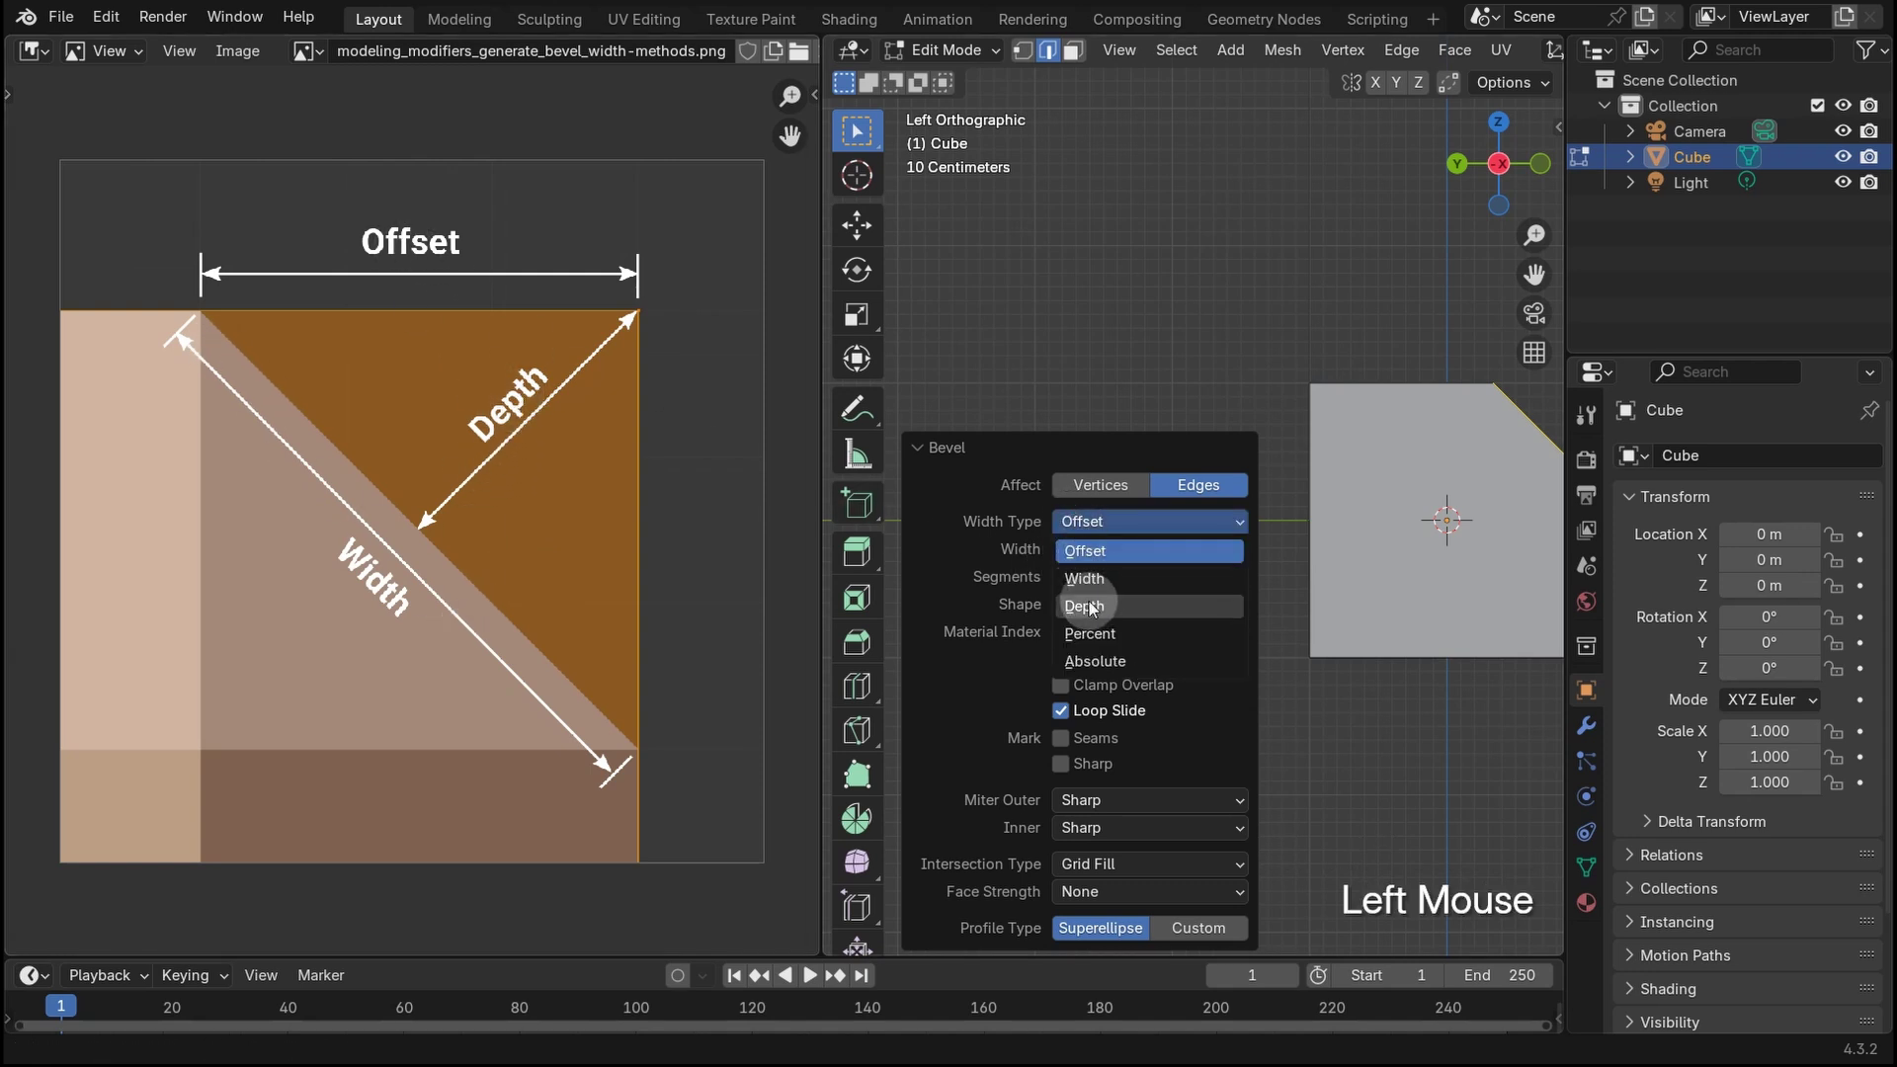
{"action": "left_click_drag", "start_coordinate": [824, 412], "coordinate": [570, 366]}
{"action": "scroll", "coordinate": [1284, 553], "scroll_direction": "up", "scroll_amount": 2}
{"action": "middle_click_drag", "start_coordinate": [1225, 578], "coordinate": [1049, 591], "text": "shift"}
{"action": "middle_click_drag", "start_coordinate": [1208, 539], "coordinate": [1265, 532], "text": "shift"}
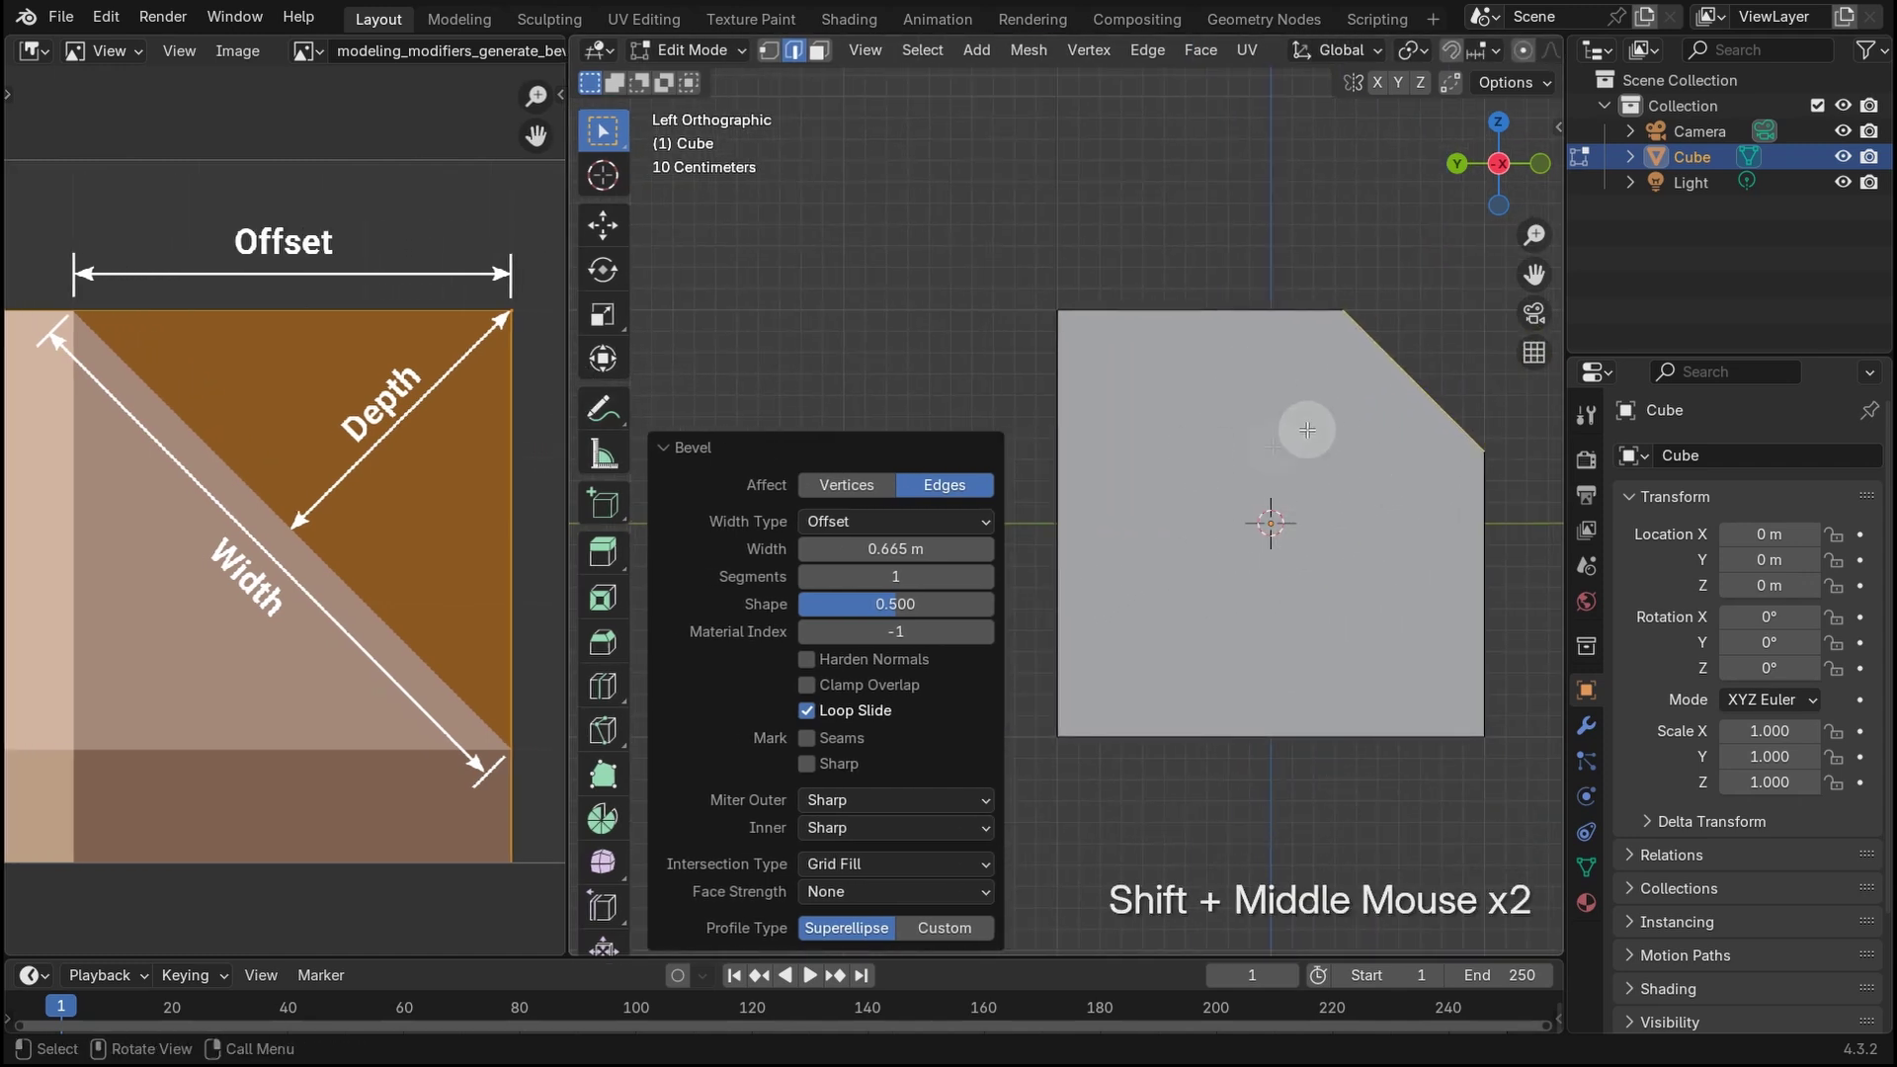
- Set the bevel width to 1 m
{"action": "left_click", "coordinate": [923, 549]}
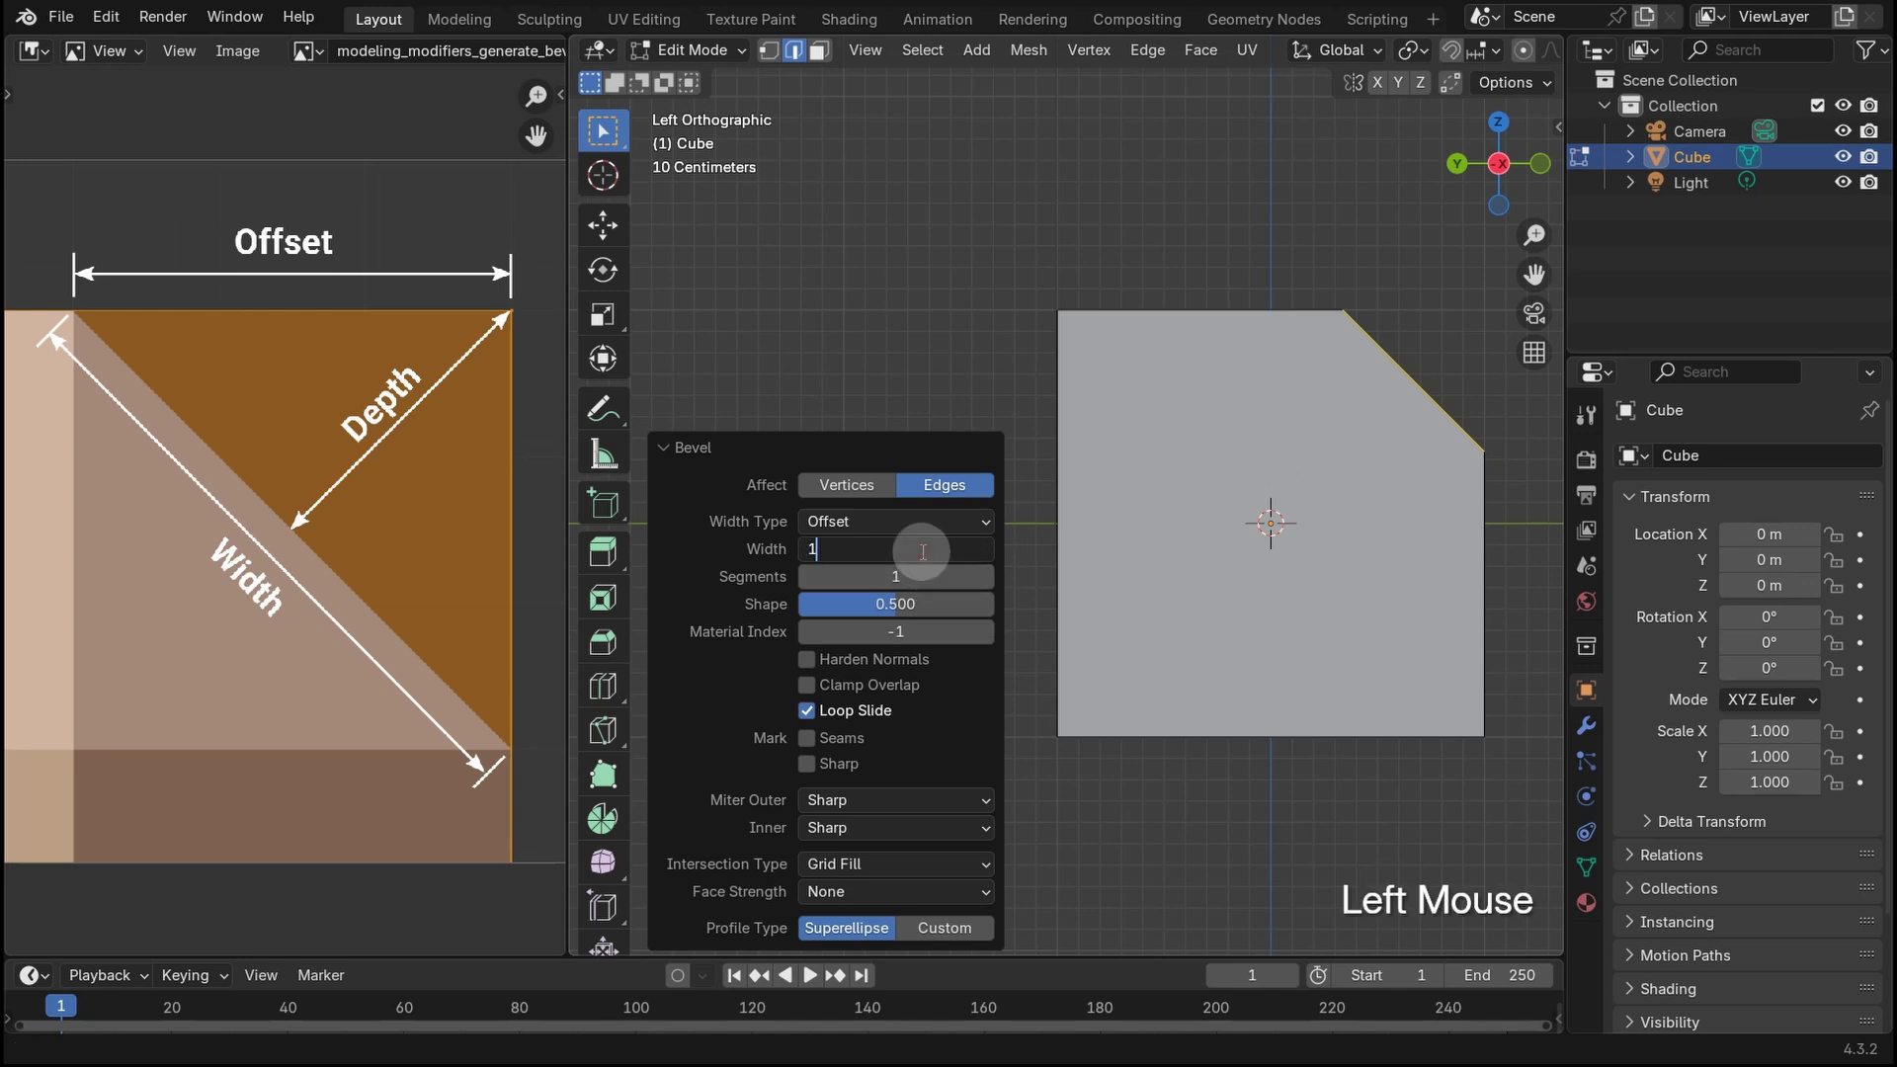
{"action": "type", "text": "1"}
{"action": "key", "text": "Return"}
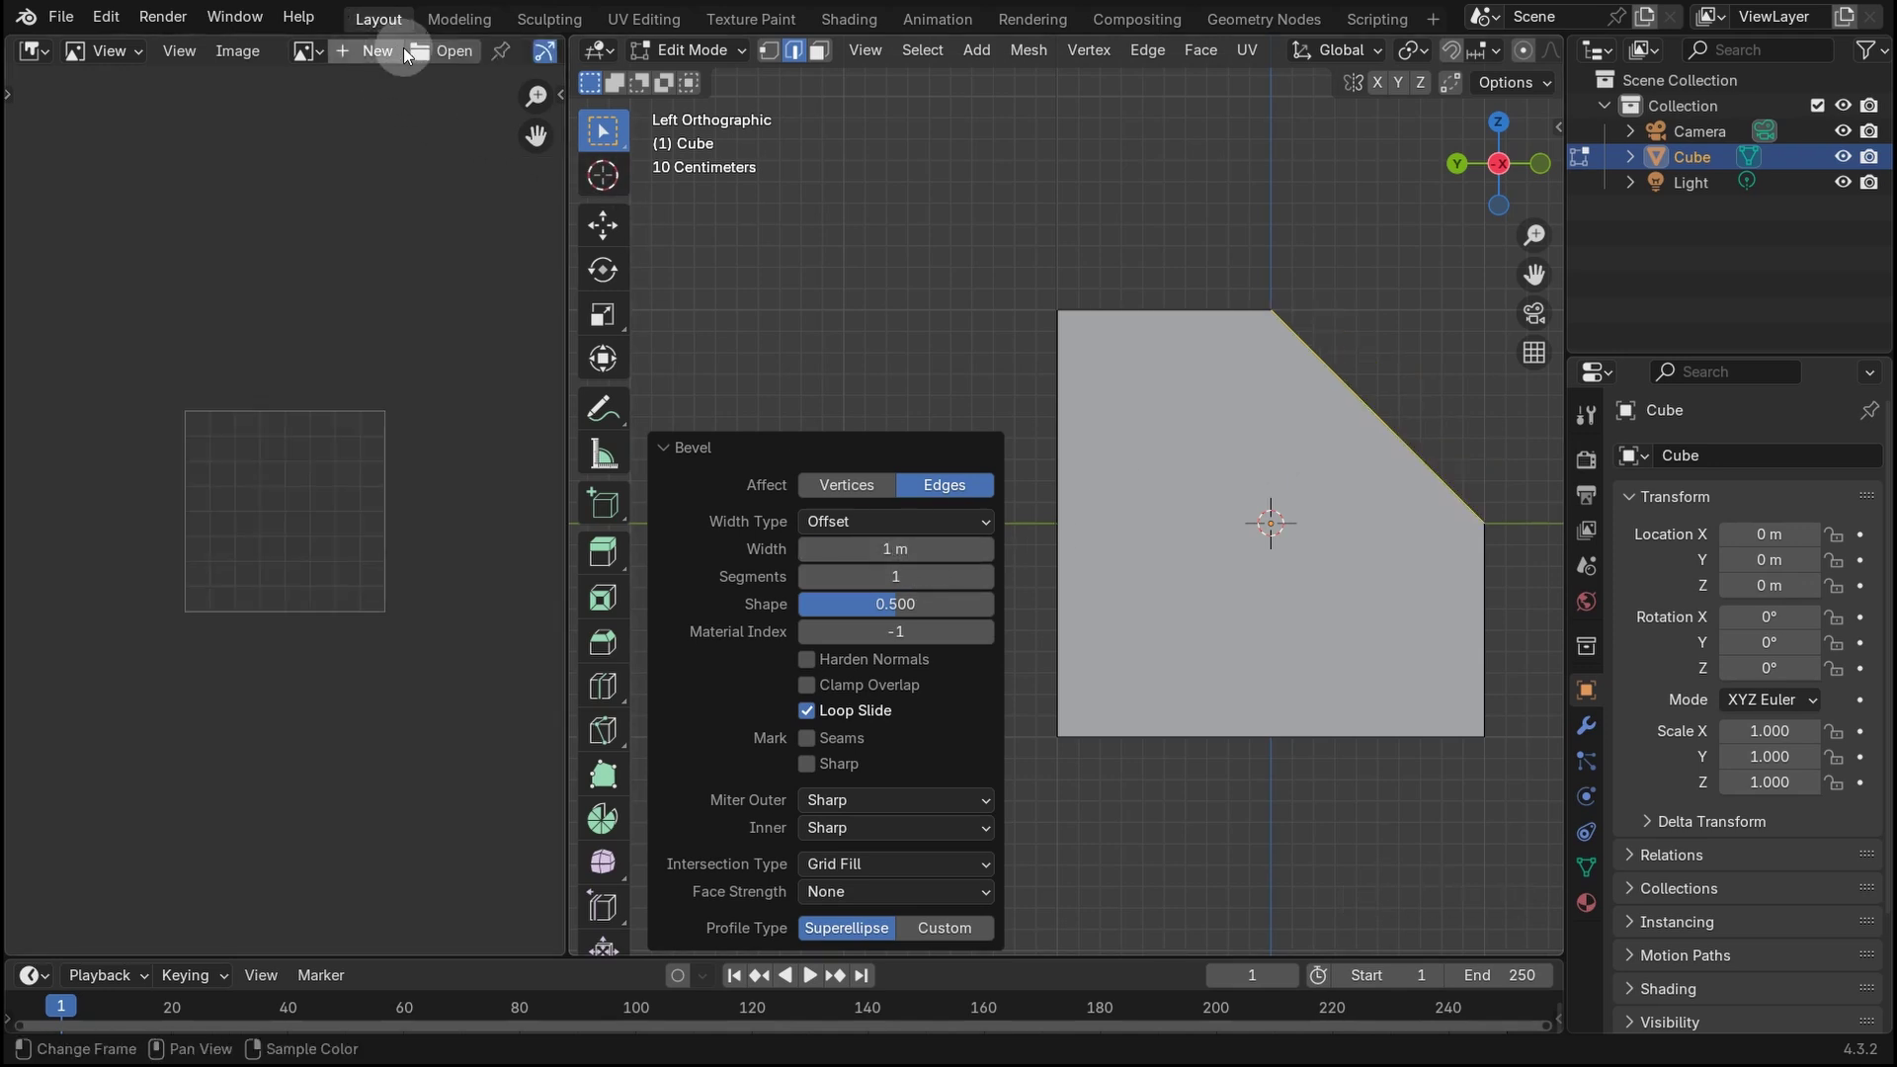
- Reload the bevel width-methods reference image in the Image Editor
{"action": "left_click", "coordinate": [438, 51]}
{"action": "scroll", "coordinate": [1285, 327], "scroll_direction": "up", "scroll_amount": 1}
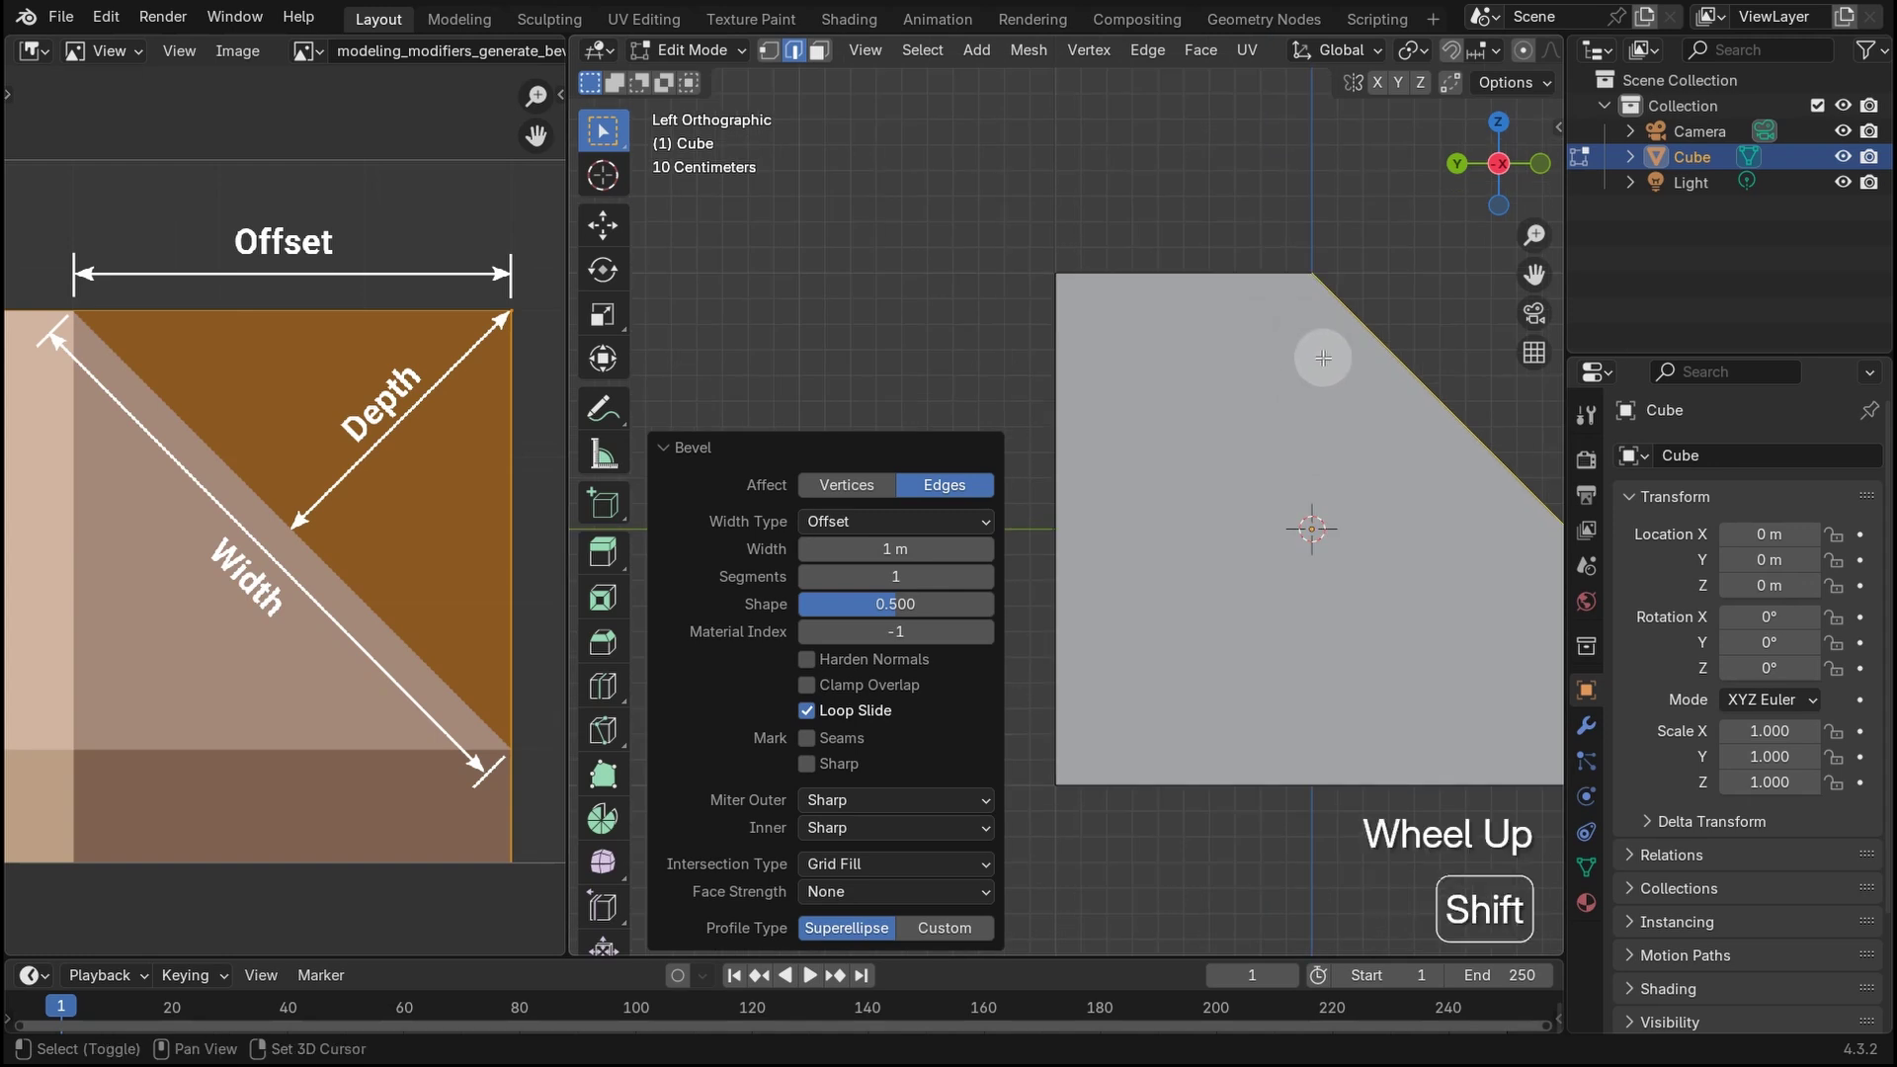
{"action": "middle_click_drag", "start_coordinate": [1313, 347], "coordinate": [1293, 357], "text": "shift"}
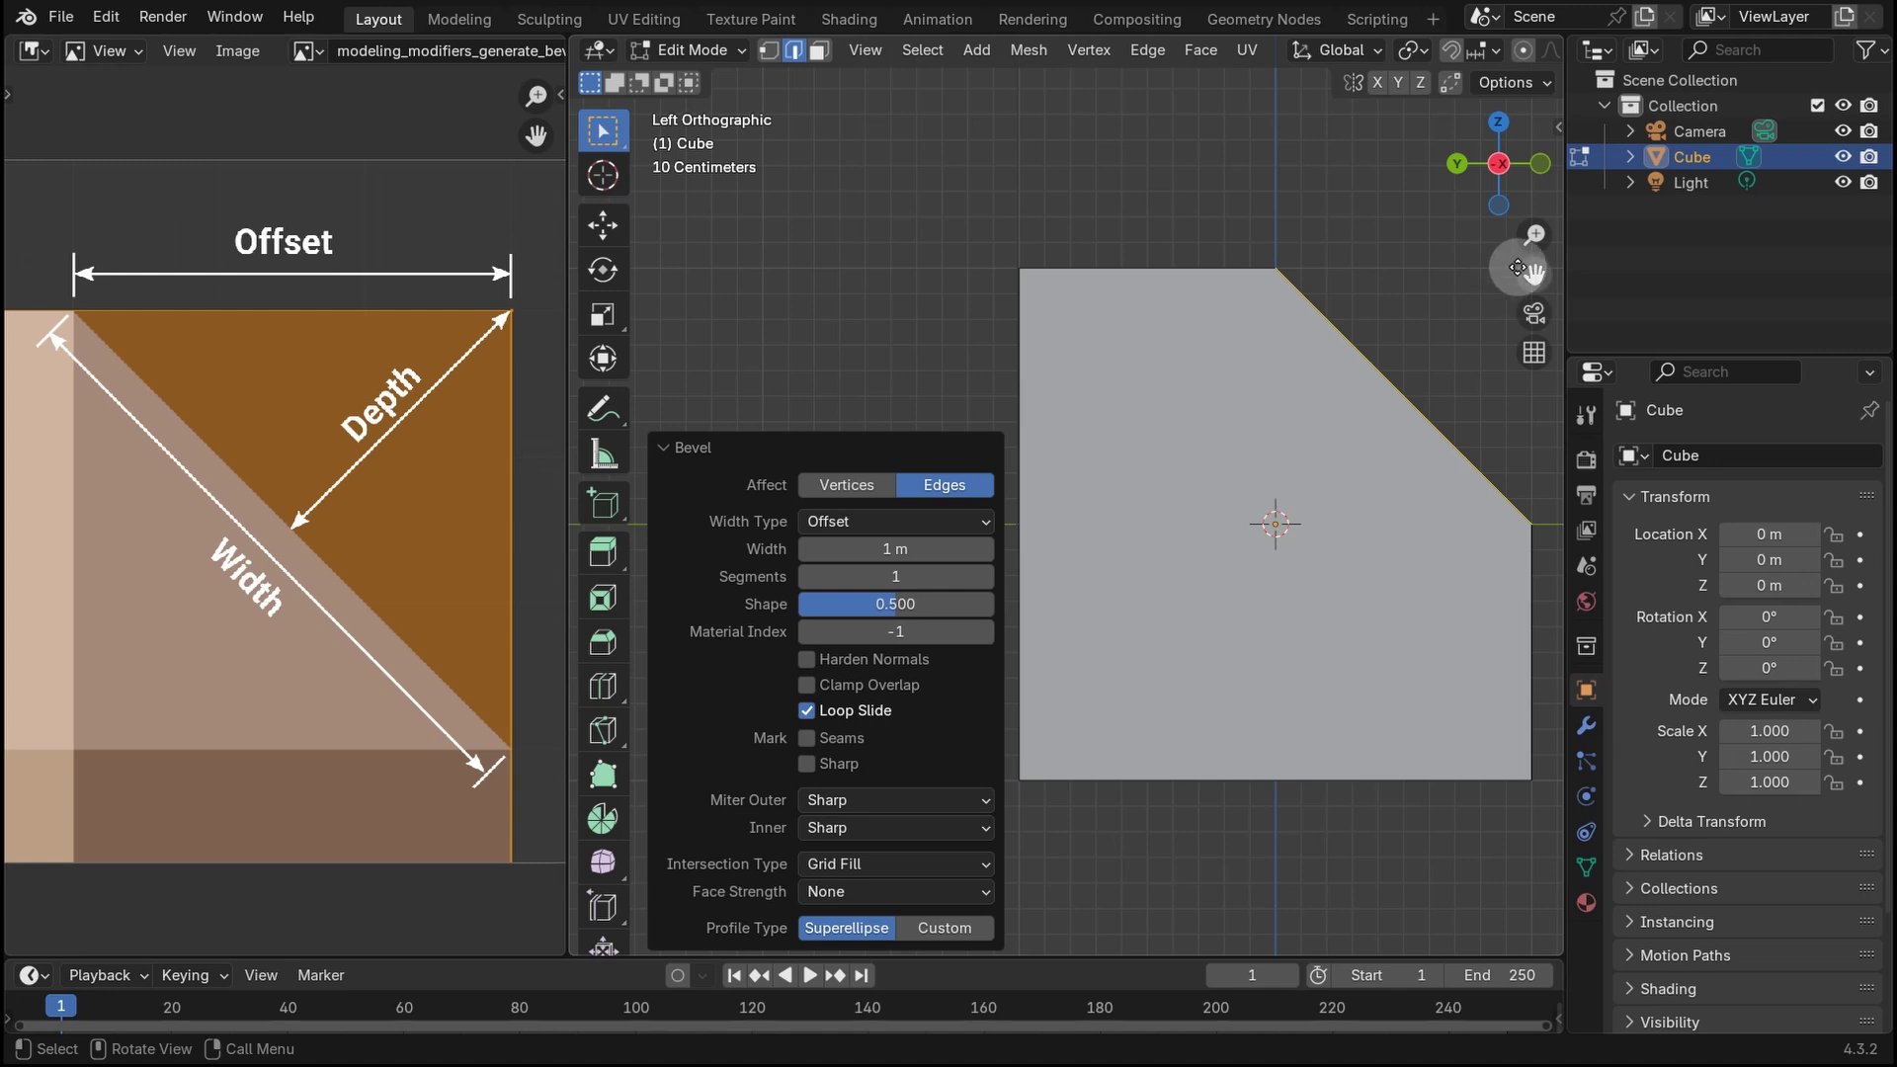
- Try the Width and Depth width types on the bevel
{"action": "middle_click_drag", "start_coordinate": [1423, 330], "coordinate": [1435, 469], "text": "shift"}
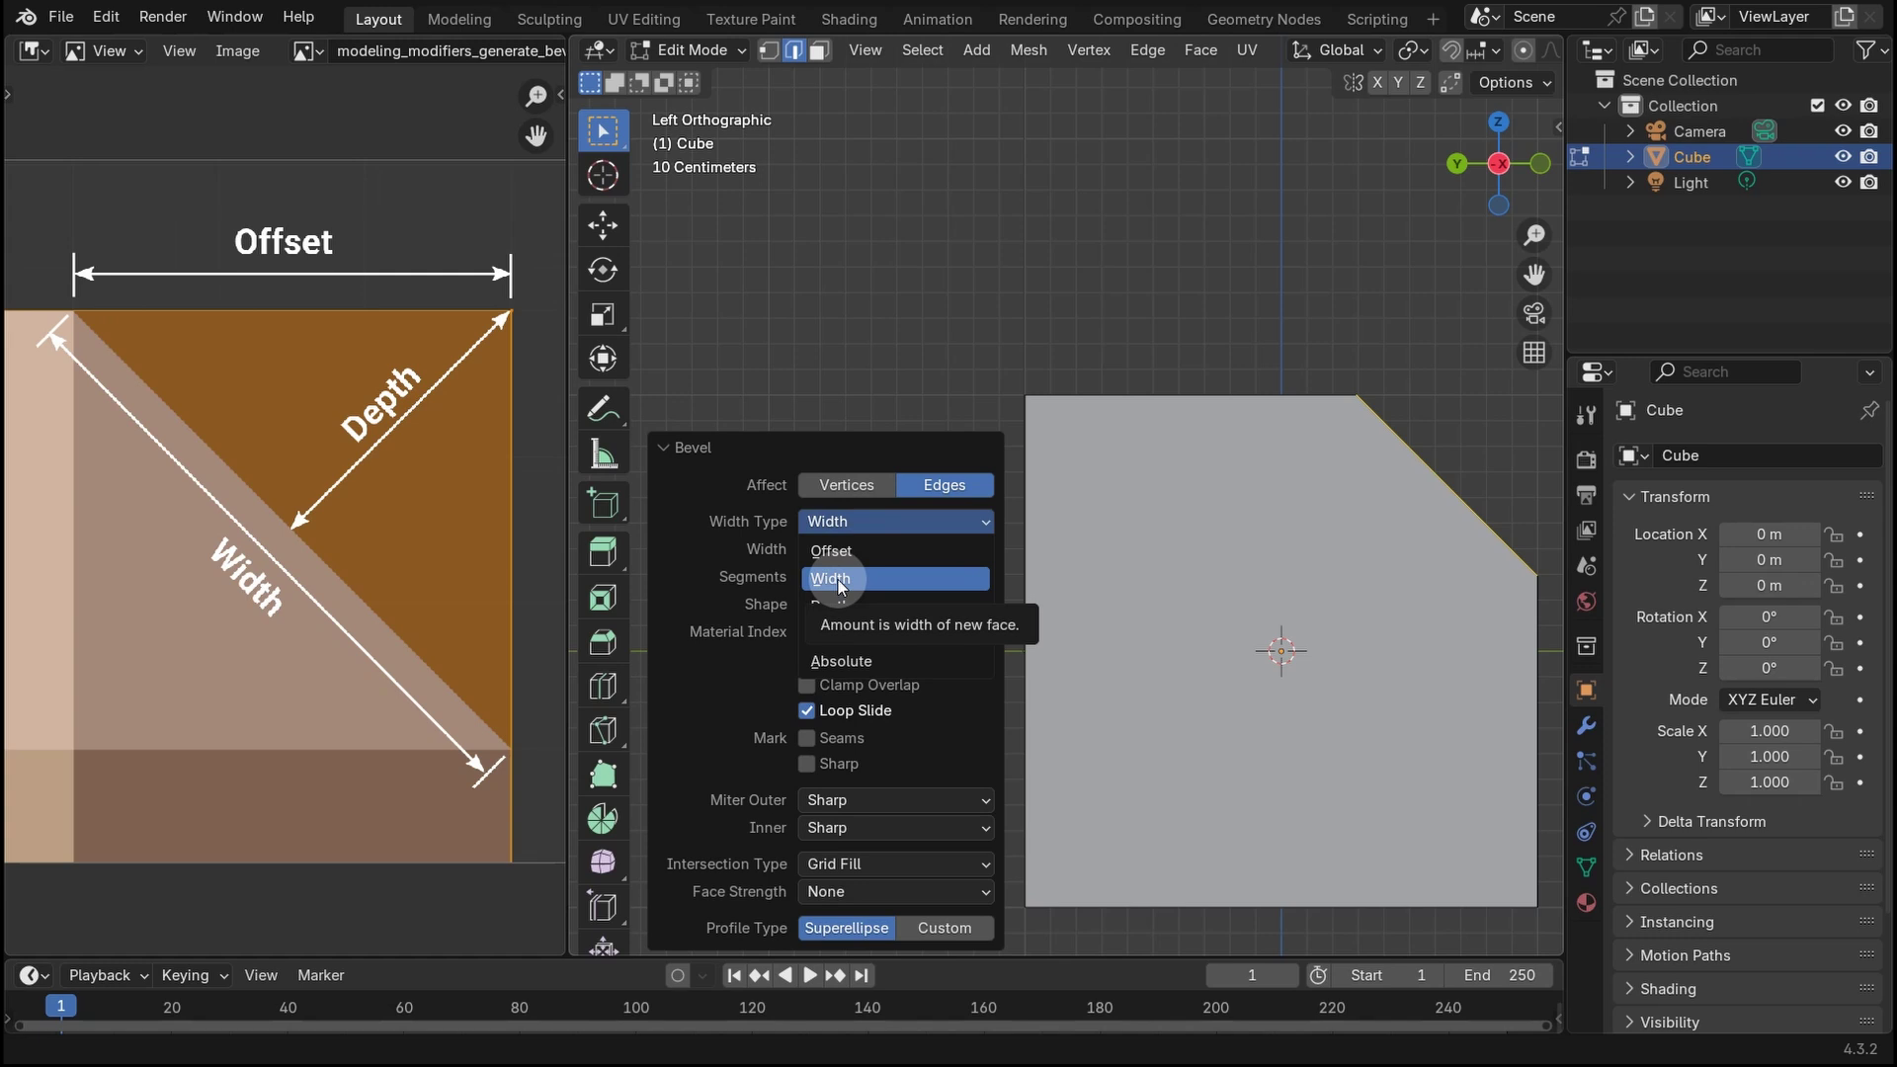
{"action": "left_click", "coordinate": [839, 584]}
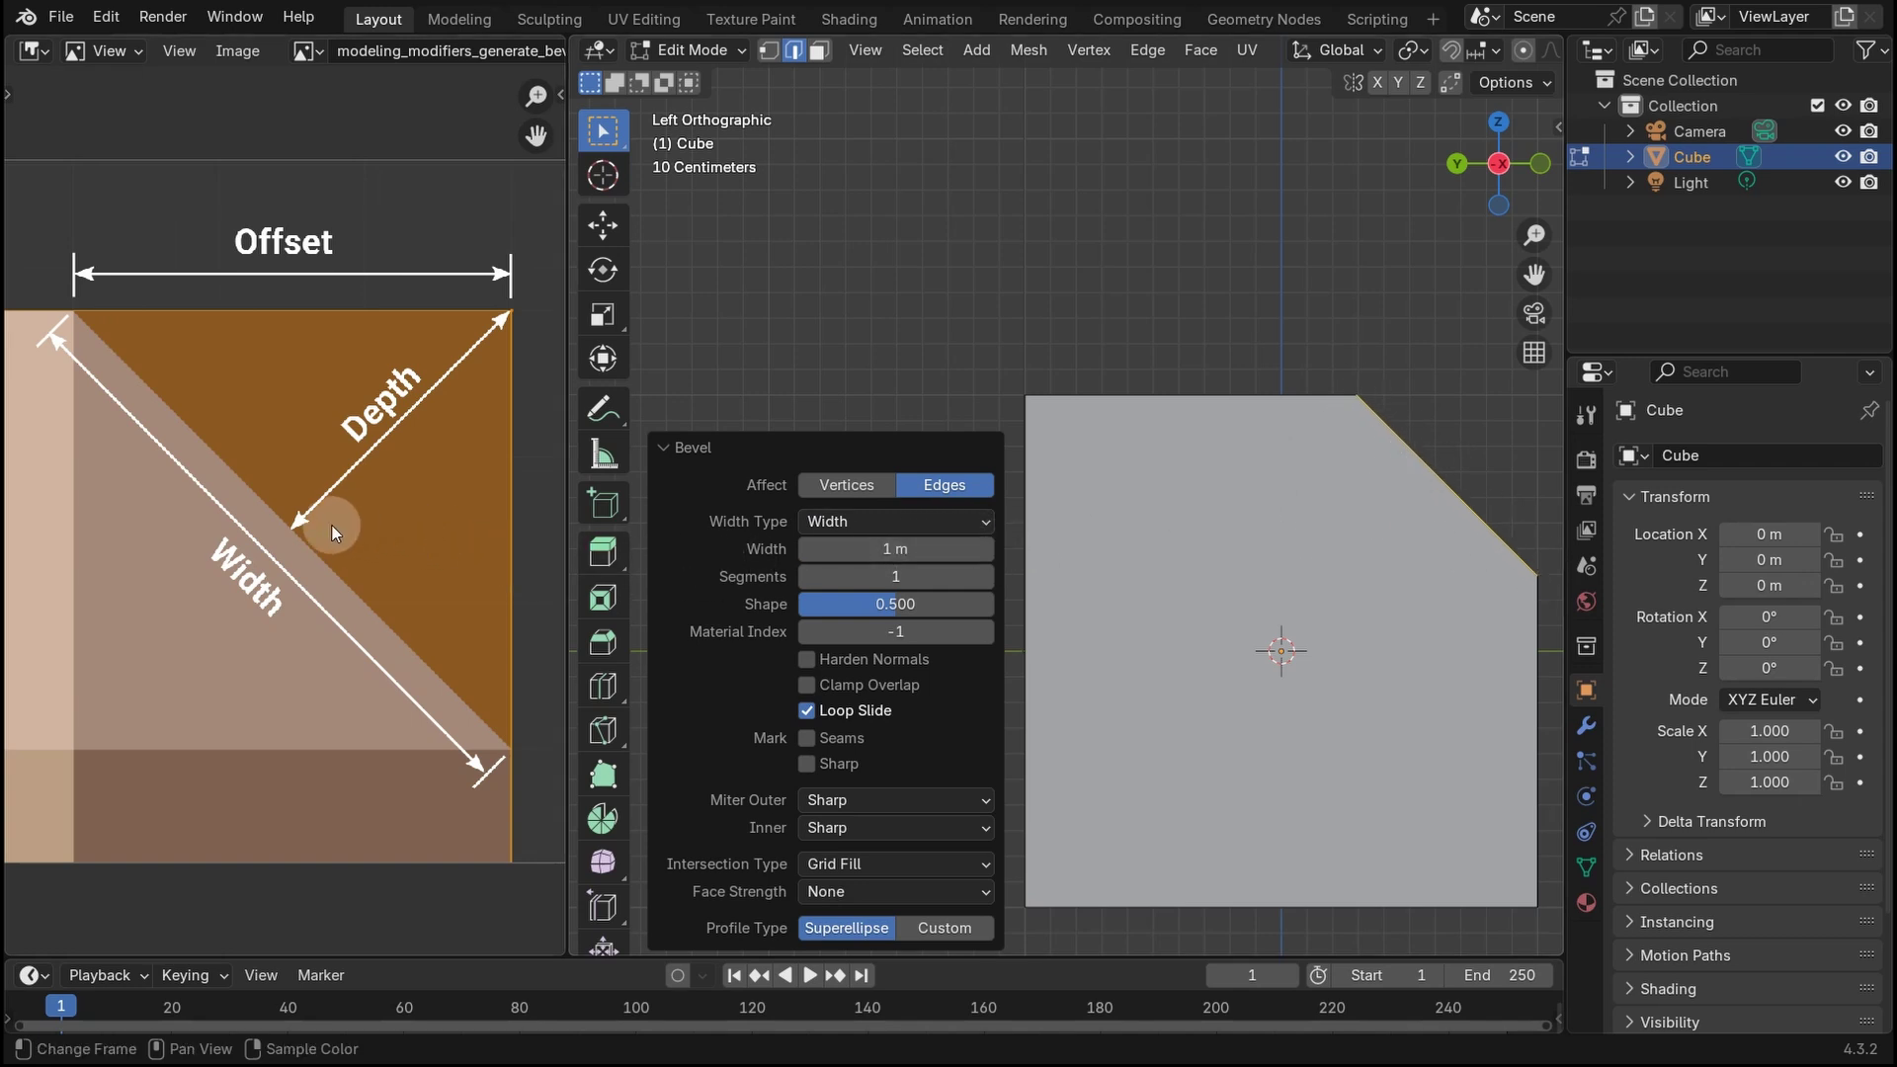
{"action": "left_click", "coordinate": [901, 522]}
{"action": "left_click", "coordinate": [848, 608]}
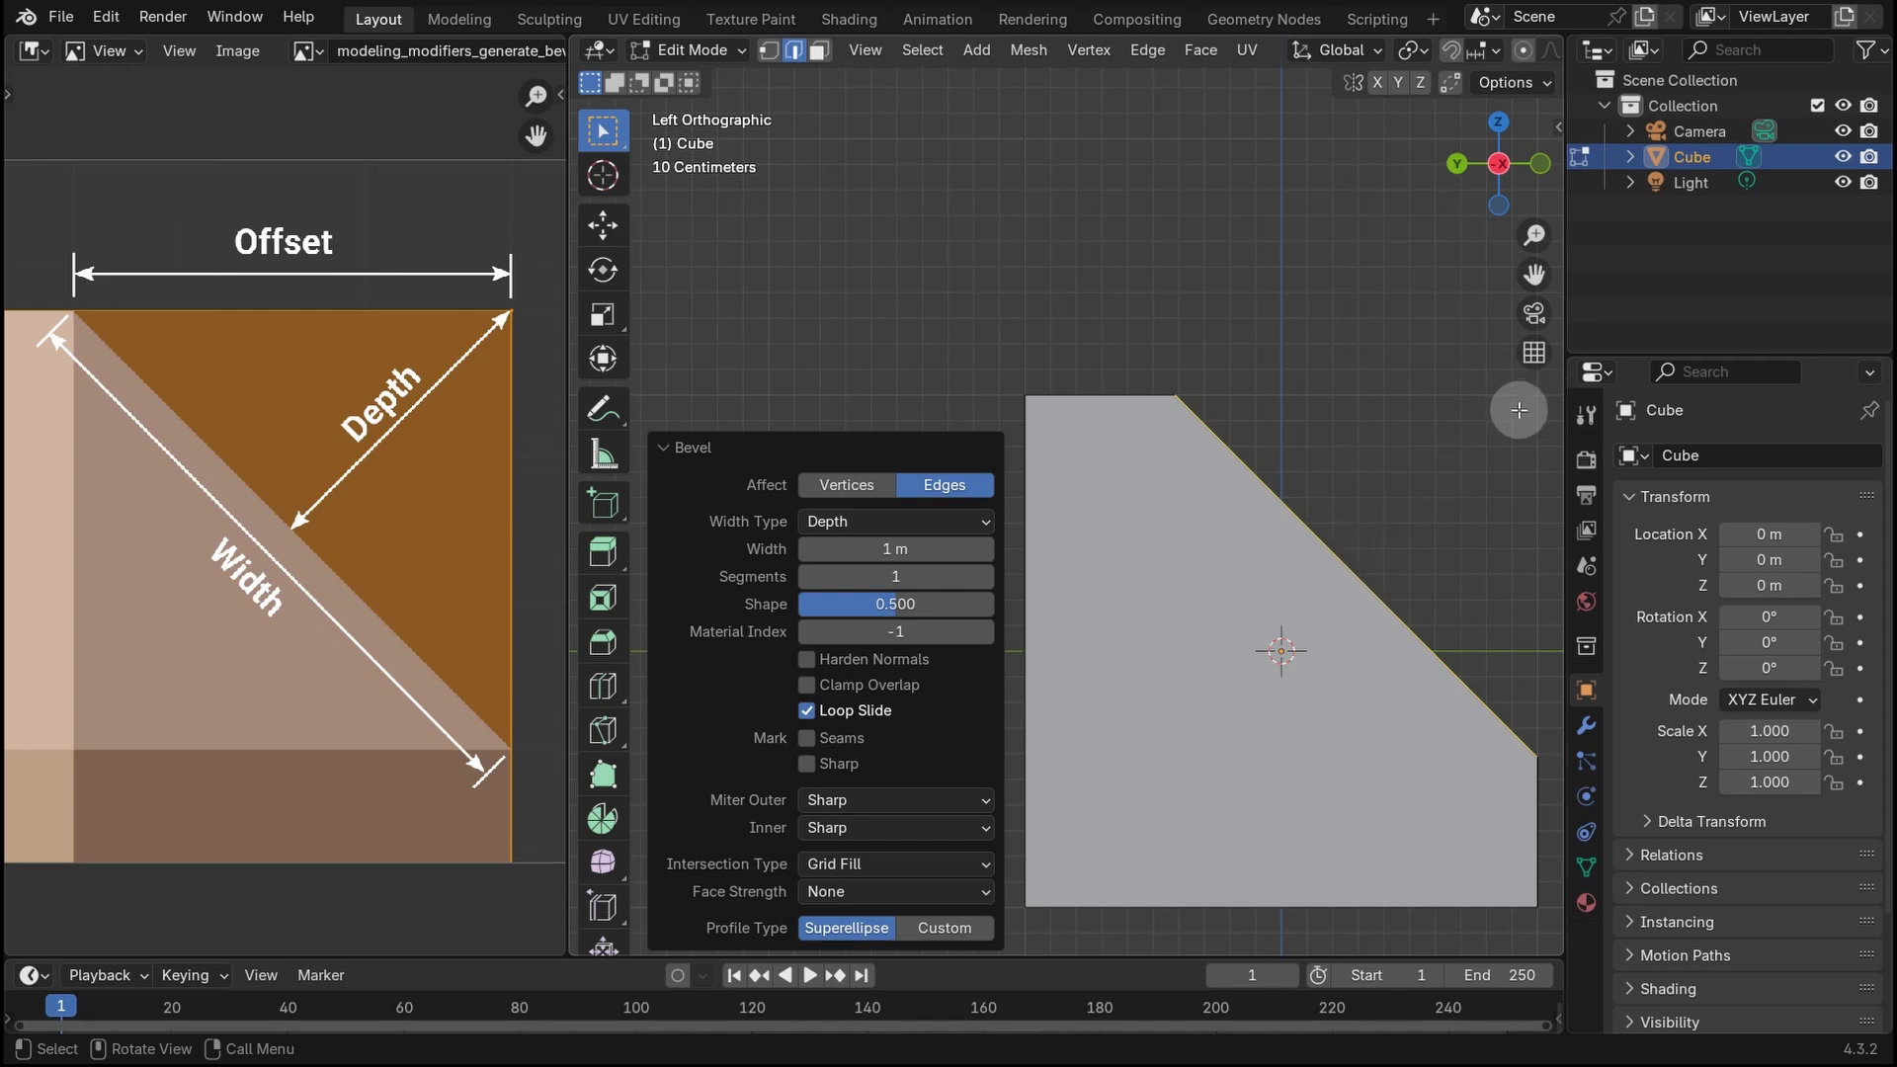
- Try the Percent width type on the bevel with a width percent of 48%
{"action": "mouse_move", "coordinate": [909, 541]}
{"action": "left_mouse_down"}
{"action": "mouse_move", "coordinate": [891, 548]}
{"action": "mouse_move", "coordinate": [1032, 548]}
{"action": "mouse_move", "coordinate": [860, 549]}
{"action": "mouse_move", "coordinate": [901, 572]}
{"action": "left_mouse_up"}
{"action": "left_click", "coordinate": [897, 524]}
{"action": "left_click", "coordinate": [844, 635]}
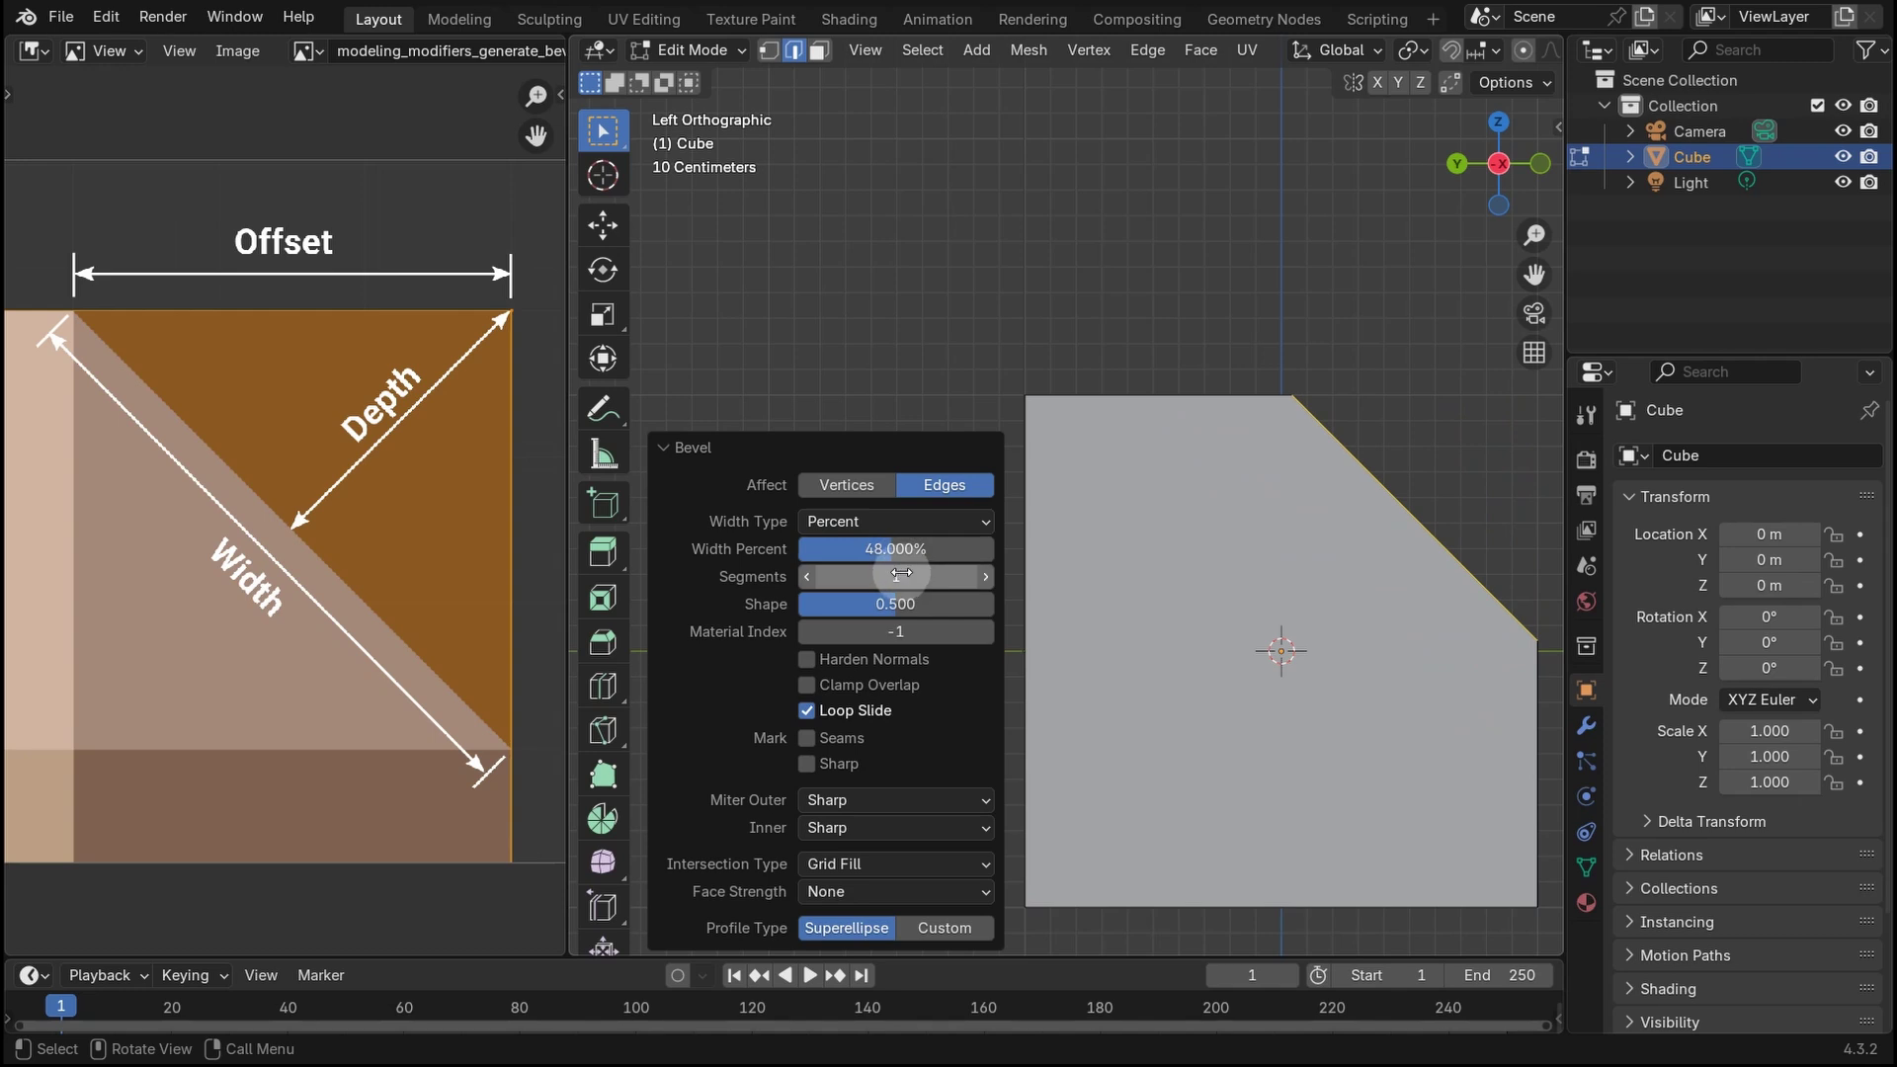
- Set the bevel to 4 segments and its width type to Offset
{"action": "left_click", "coordinate": [985, 577]}
{"action": "left_click", "coordinate": [985, 577]}
{"action": "left_click", "coordinate": [985, 577]}
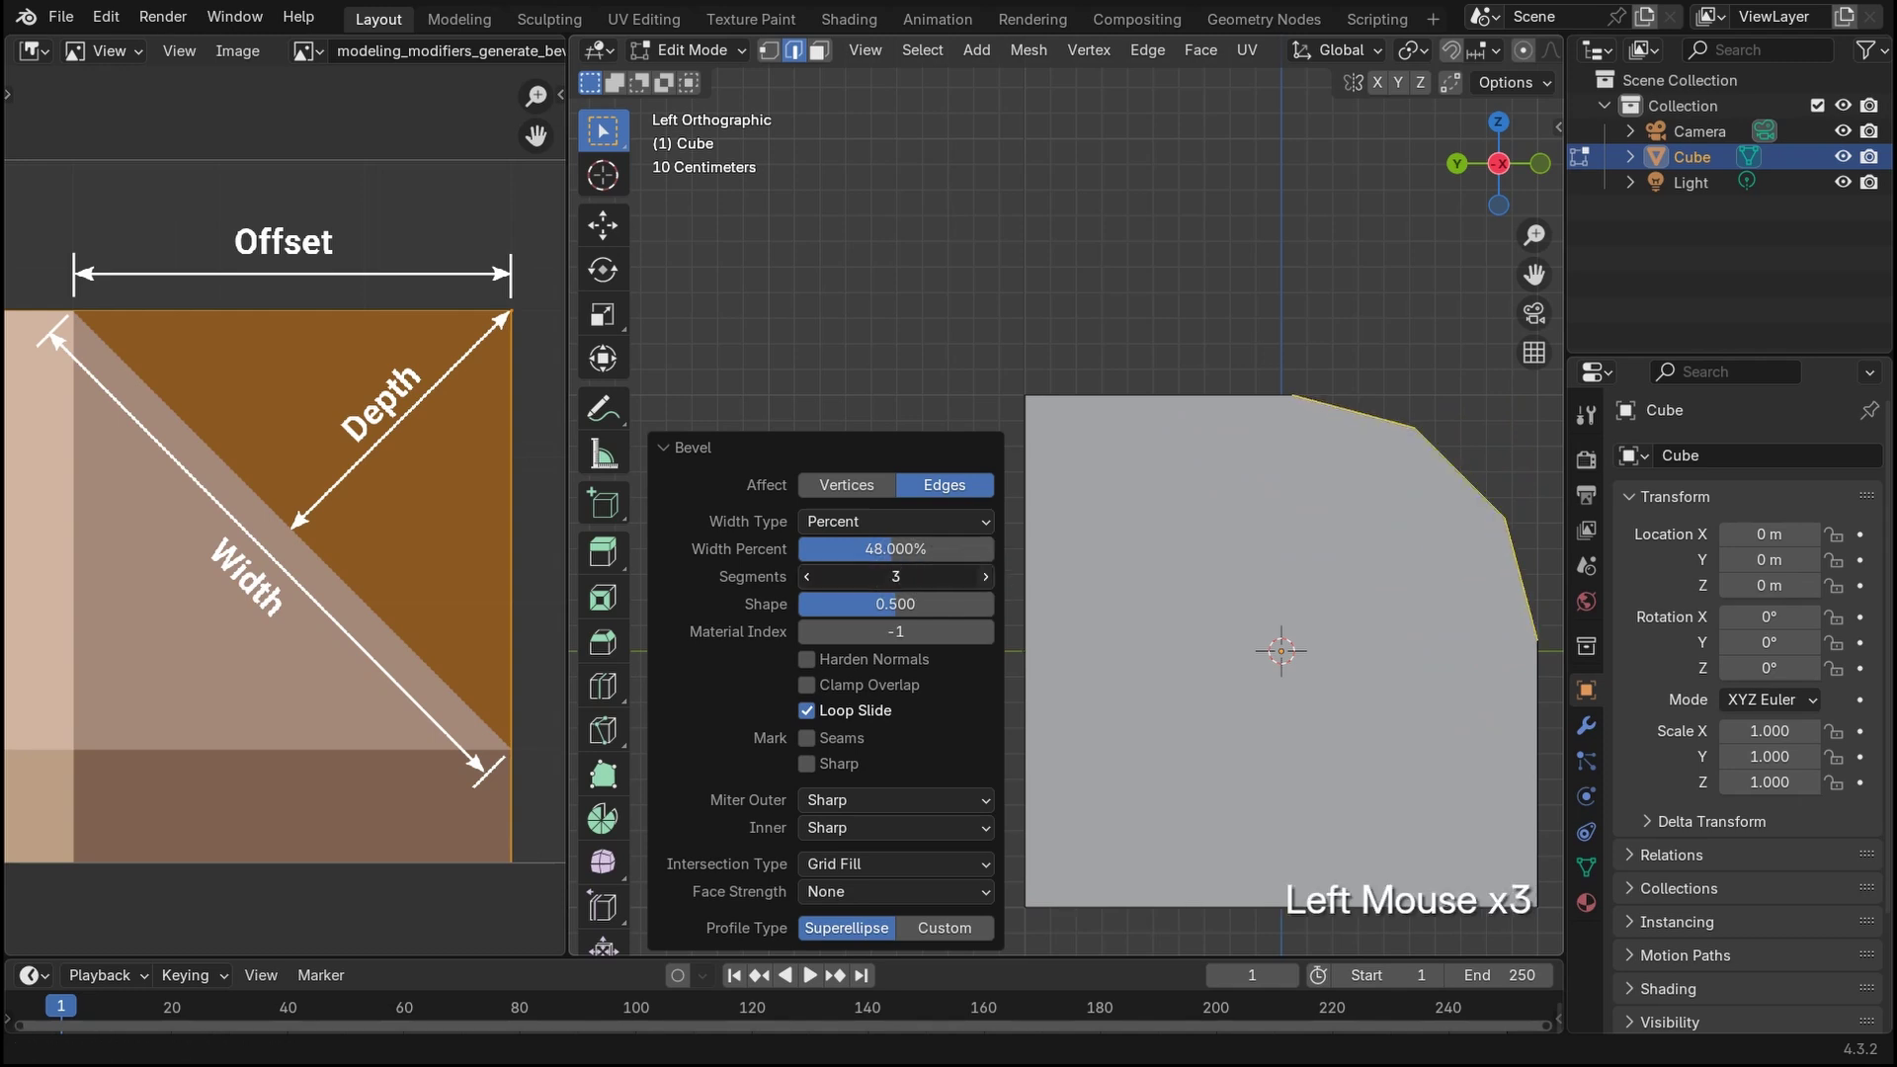
{"action": "left_click_drag", "start_coordinate": [906, 549], "coordinate": [905, 605]}
{"action": "left_click_drag", "start_coordinate": [913, 524], "coordinate": [897, 559]}
- Compare the bevel's Absolute width type with Offset by switching between them, ending on Offset
{"action": "left_click", "coordinate": [909, 522]}
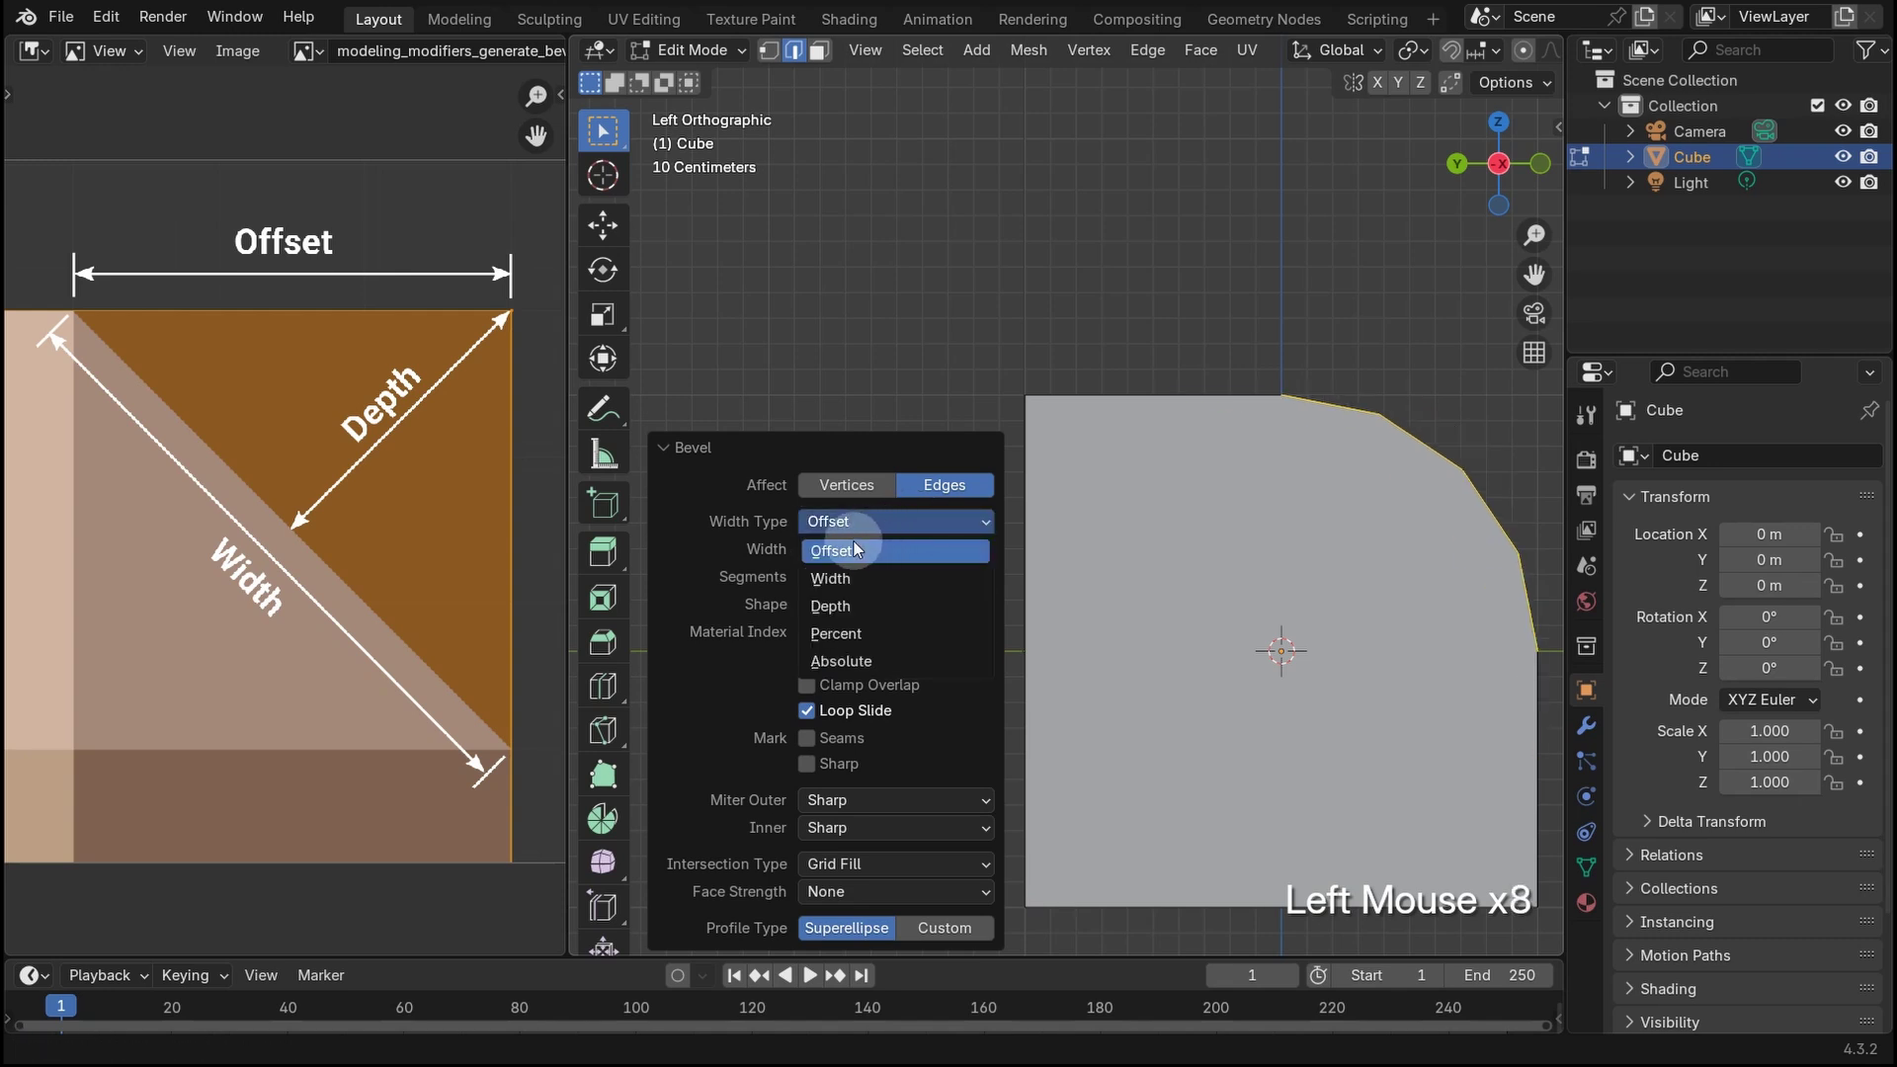
{"action": "left_click", "coordinate": [839, 660]}
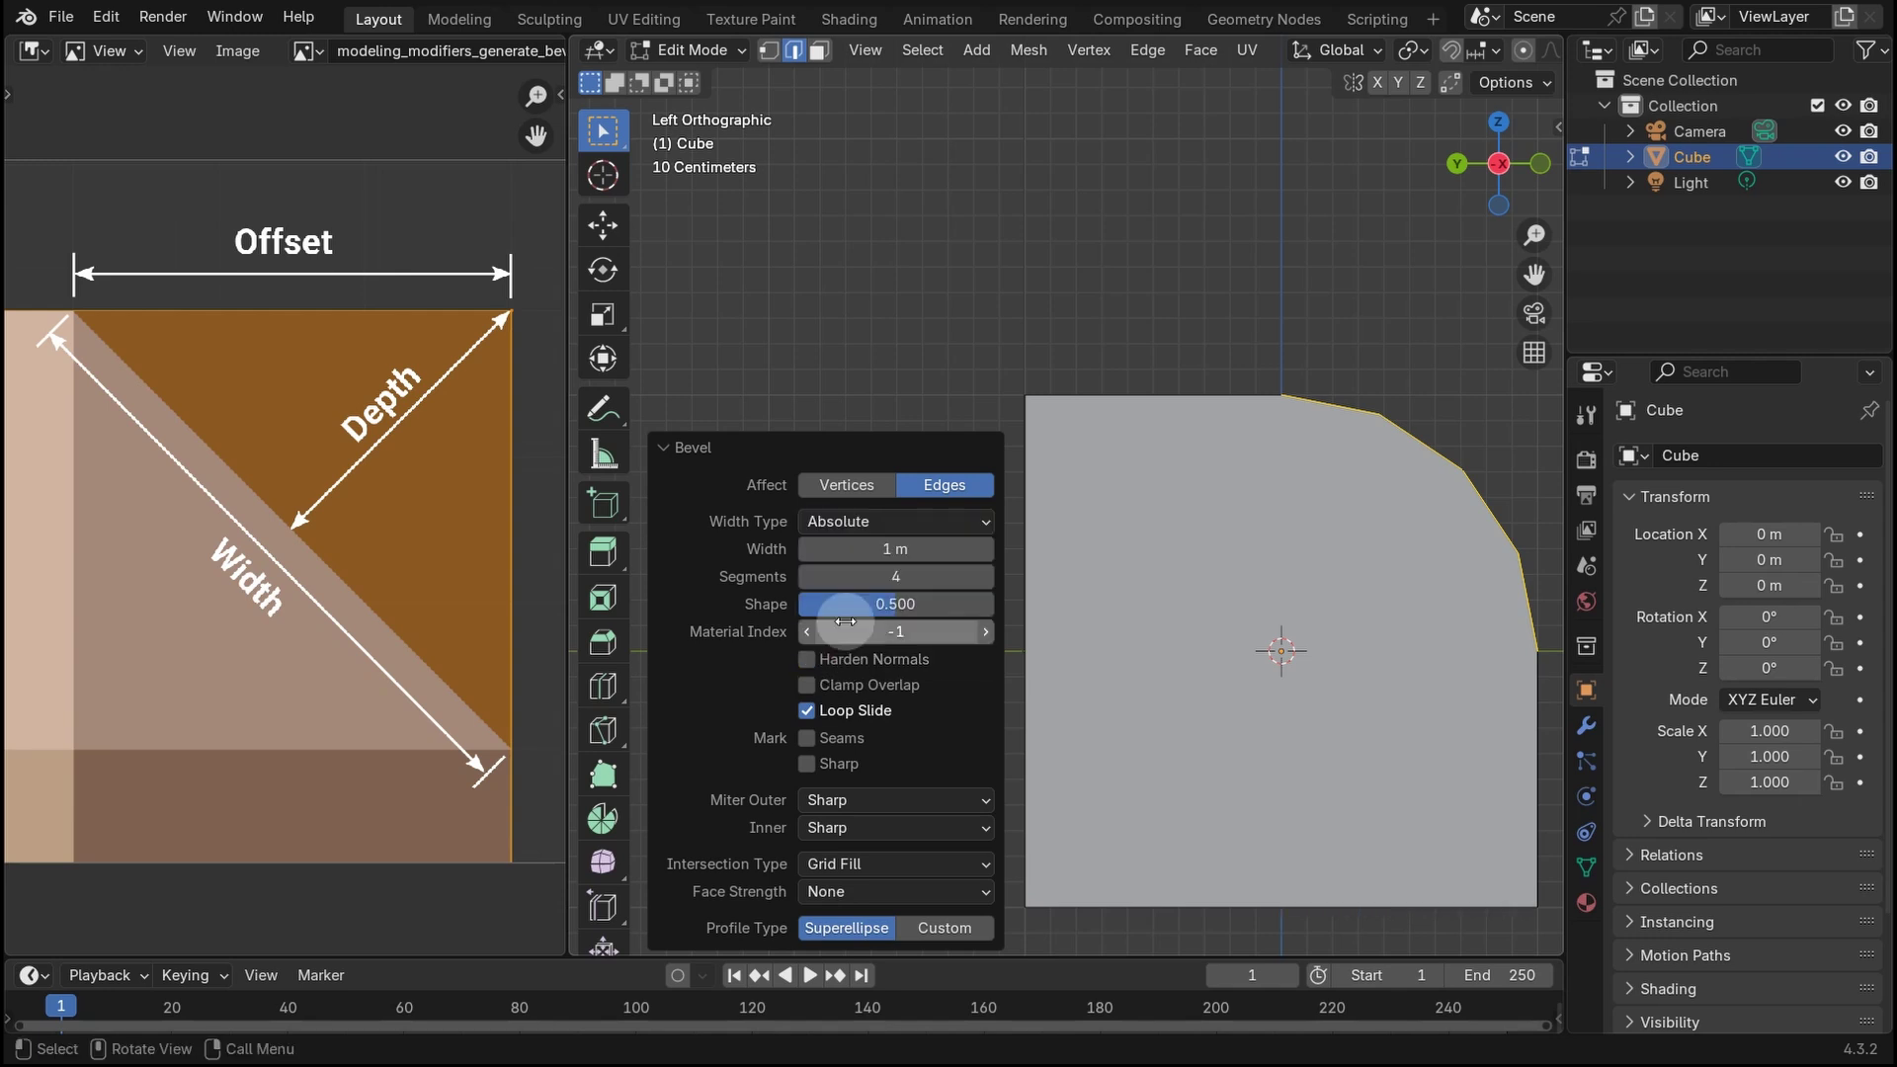
{"action": "left_click", "coordinate": [871, 530]}
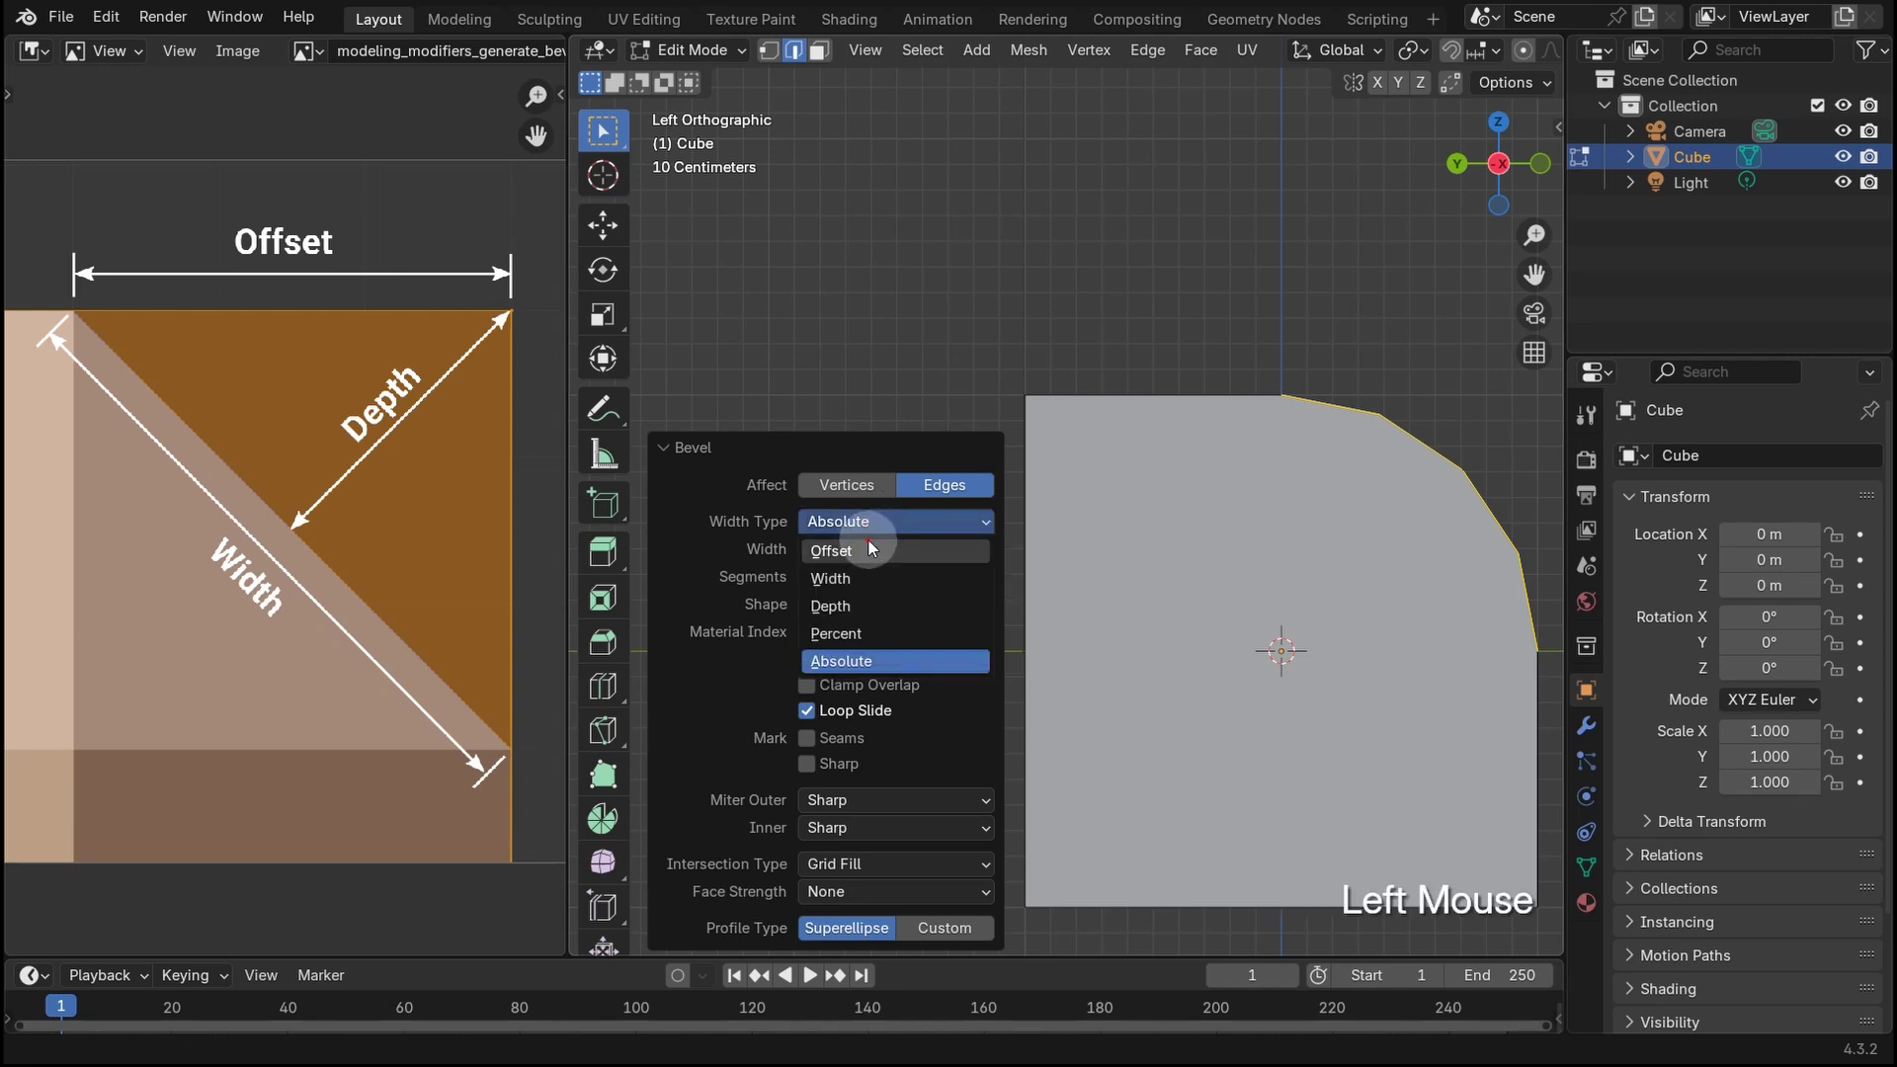
{"action": "left_click", "coordinate": [869, 550]}
{"action": "left_click", "coordinate": [870, 523]}
{"action": "left_click", "coordinate": [867, 657]}
{"action": "left_click", "coordinate": [865, 524]}
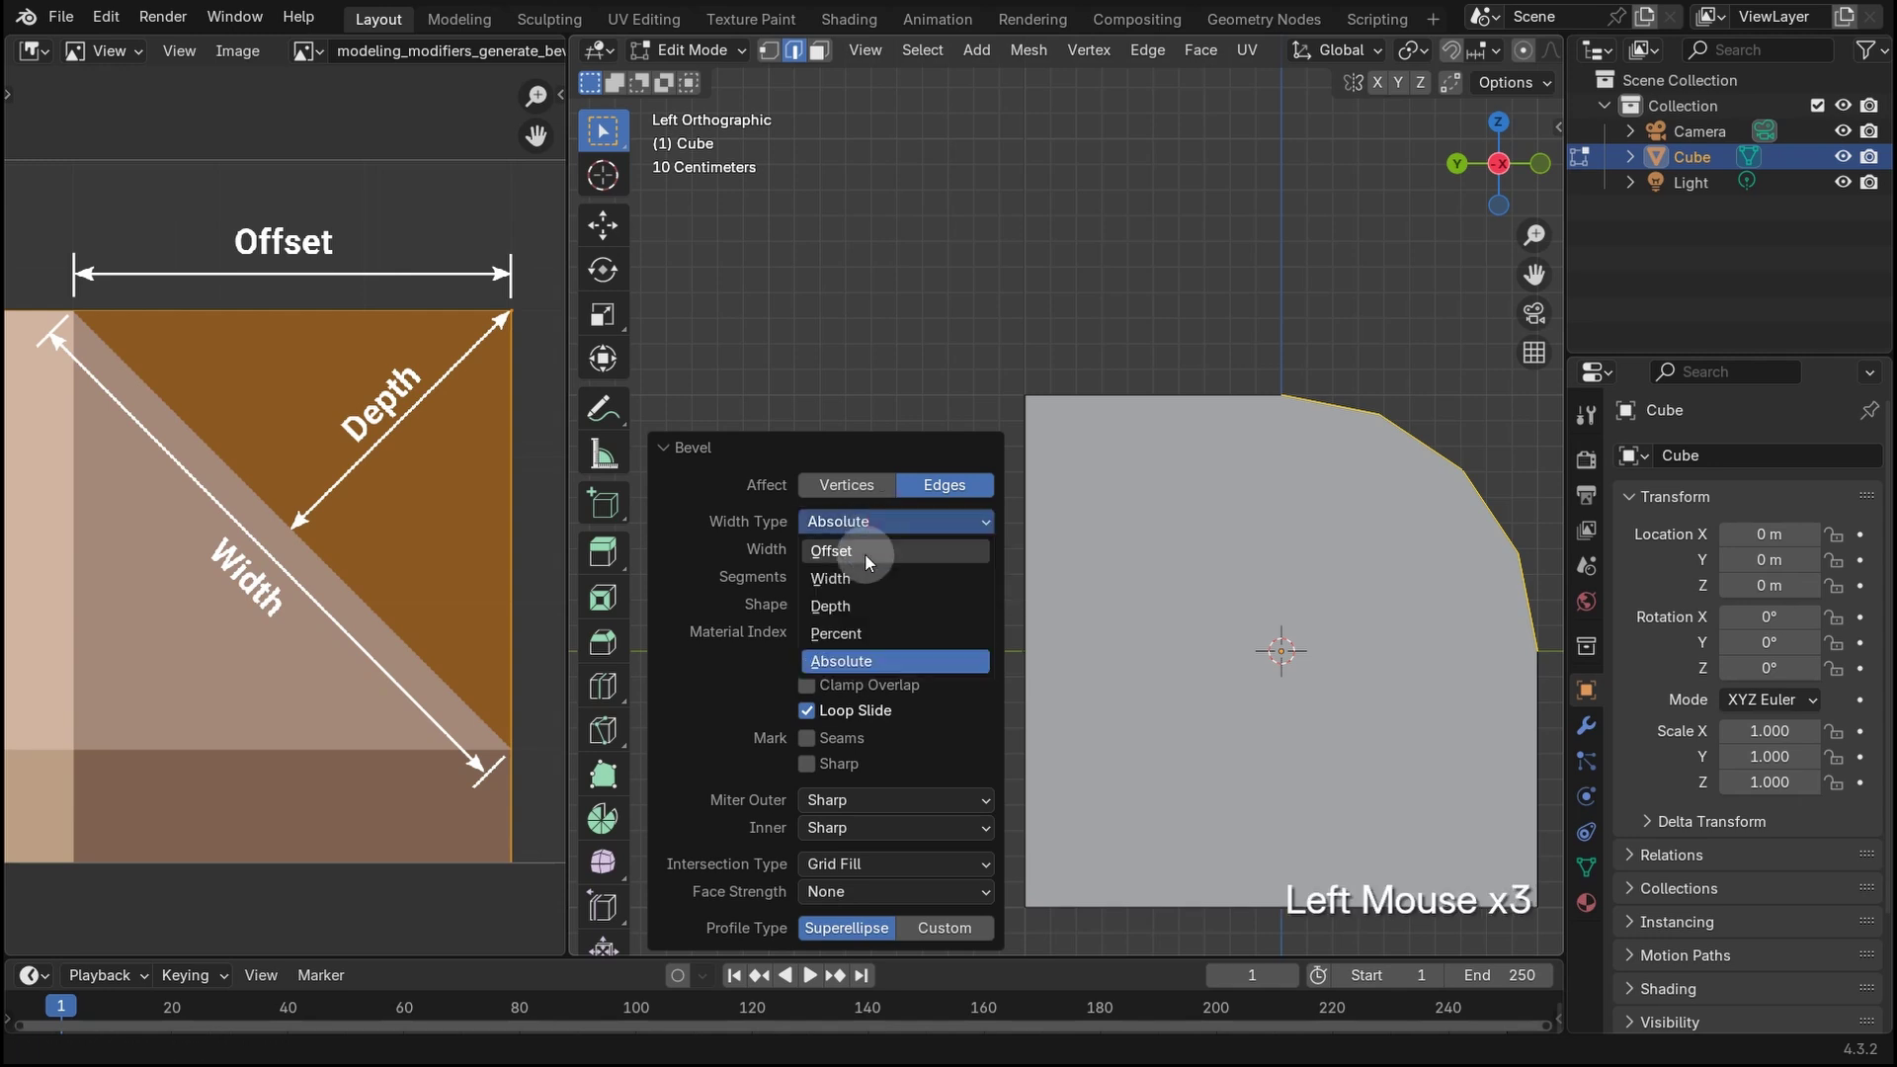
{"action": "left_click", "coordinate": [868, 550]}
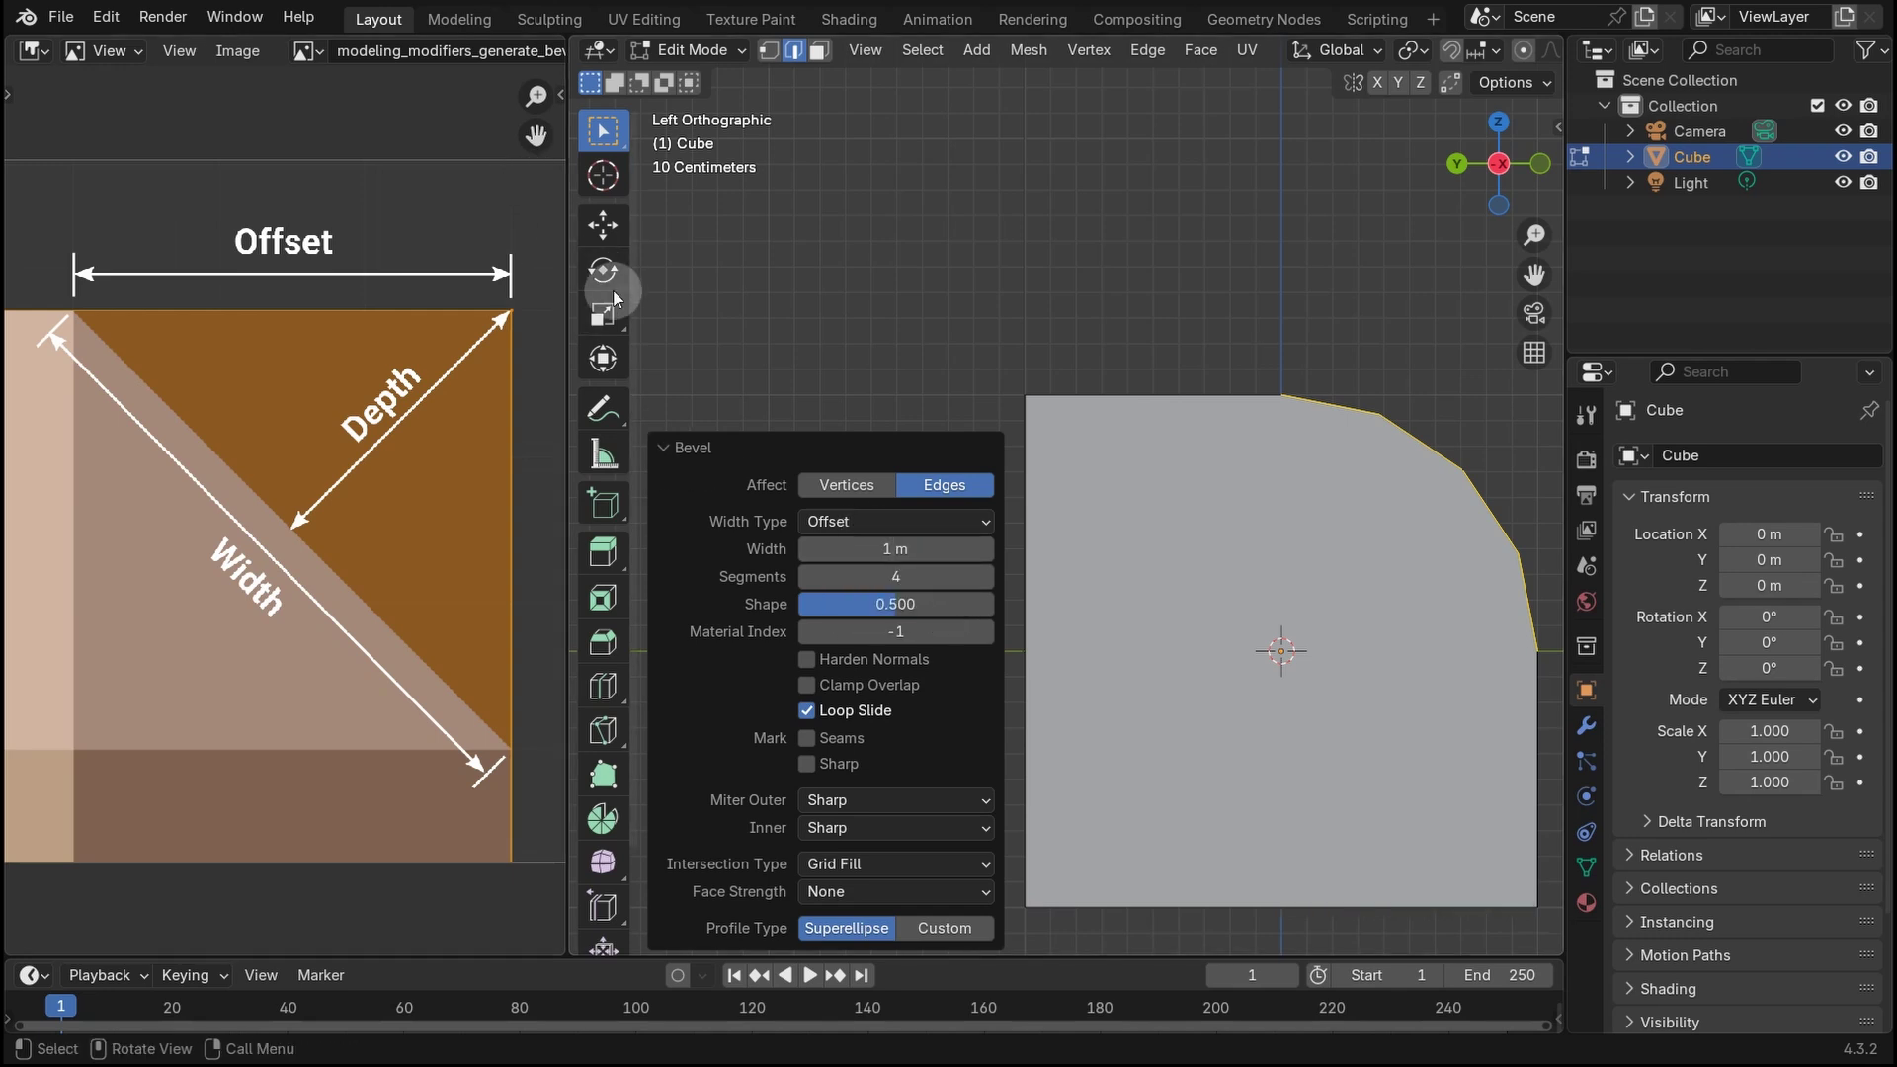
- Shrink the Image Editor area to a narrow strip and return the cube to Object Mode
{"action": "left_click_drag", "start_coordinate": [567, 286], "coordinate": [6, 286]}
{"action": "middle_click_drag", "start_coordinate": [899, 471], "coordinate": [851, 424], "text": "shift"}
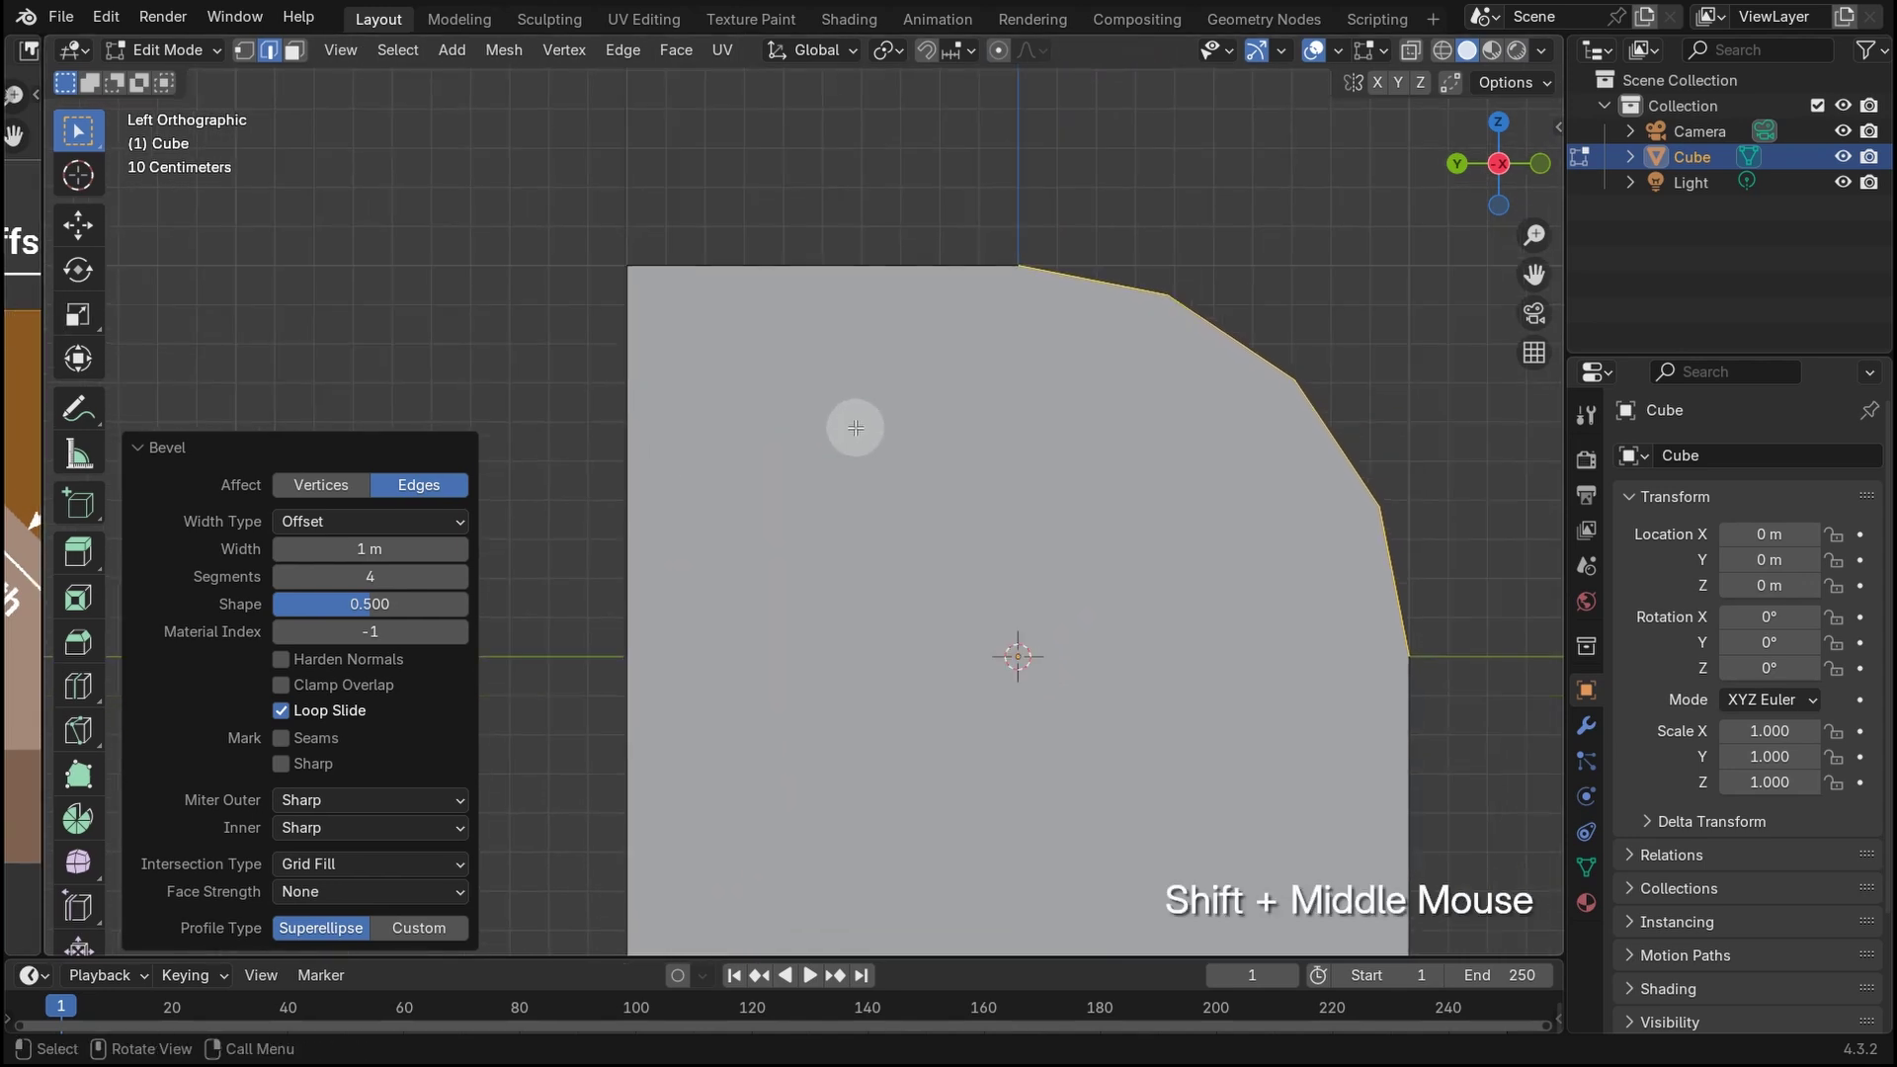
{"action": "scroll", "coordinate": [1020, 436], "scroll_direction": "down", "scroll_amount": 3}
{"action": "middle_click_drag", "start_coordinate": [1020, 435], "coordinate": [907, 530]}
{"action": "key", "text": "Tab"}
{"action": "scroll", "coordinate": [897, 572], "scroll_direction": "down", "scroll_amount": 1}
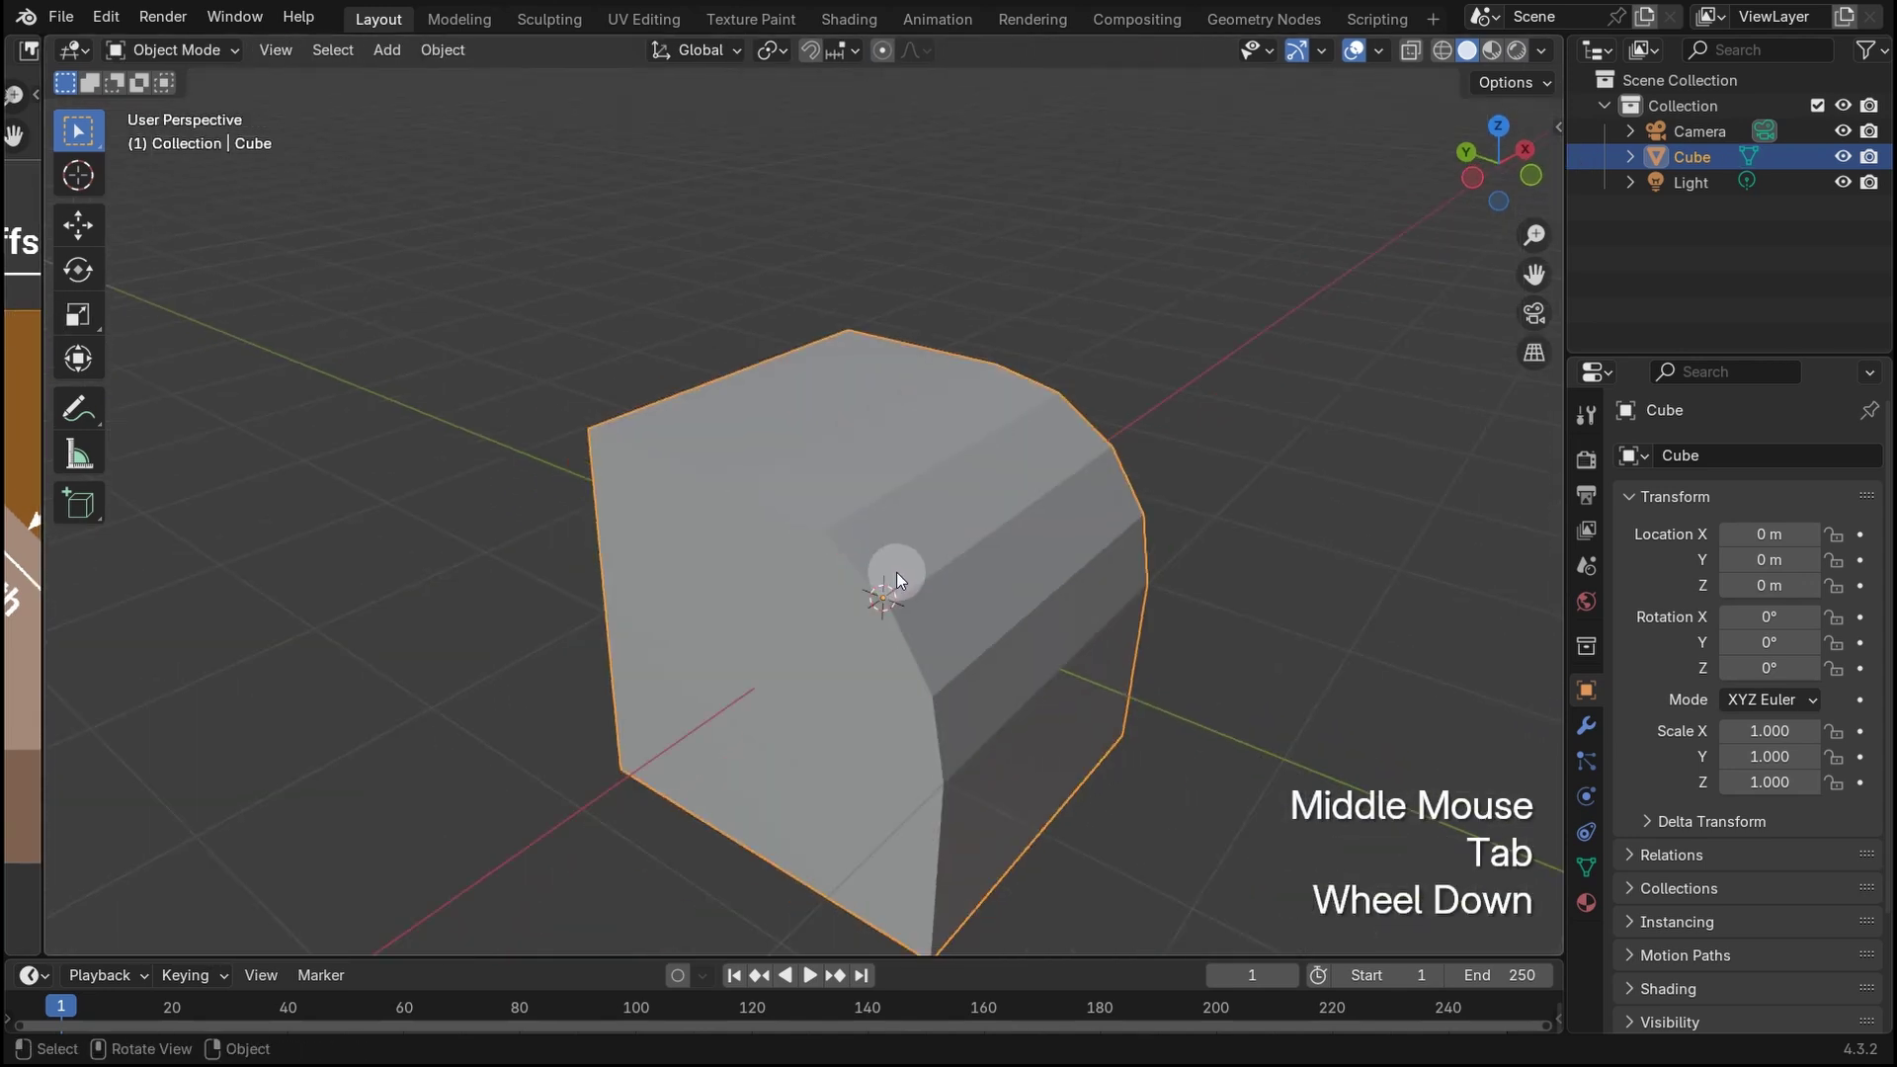
- Move the cube within the XY plane by about 10.3 m along X and -2.9 m along Y
{"action": "left_click", "coordinate": [897, 573]}
{"action": "key", "text": "g"}
{"action": "key", "text": "shift+z"}
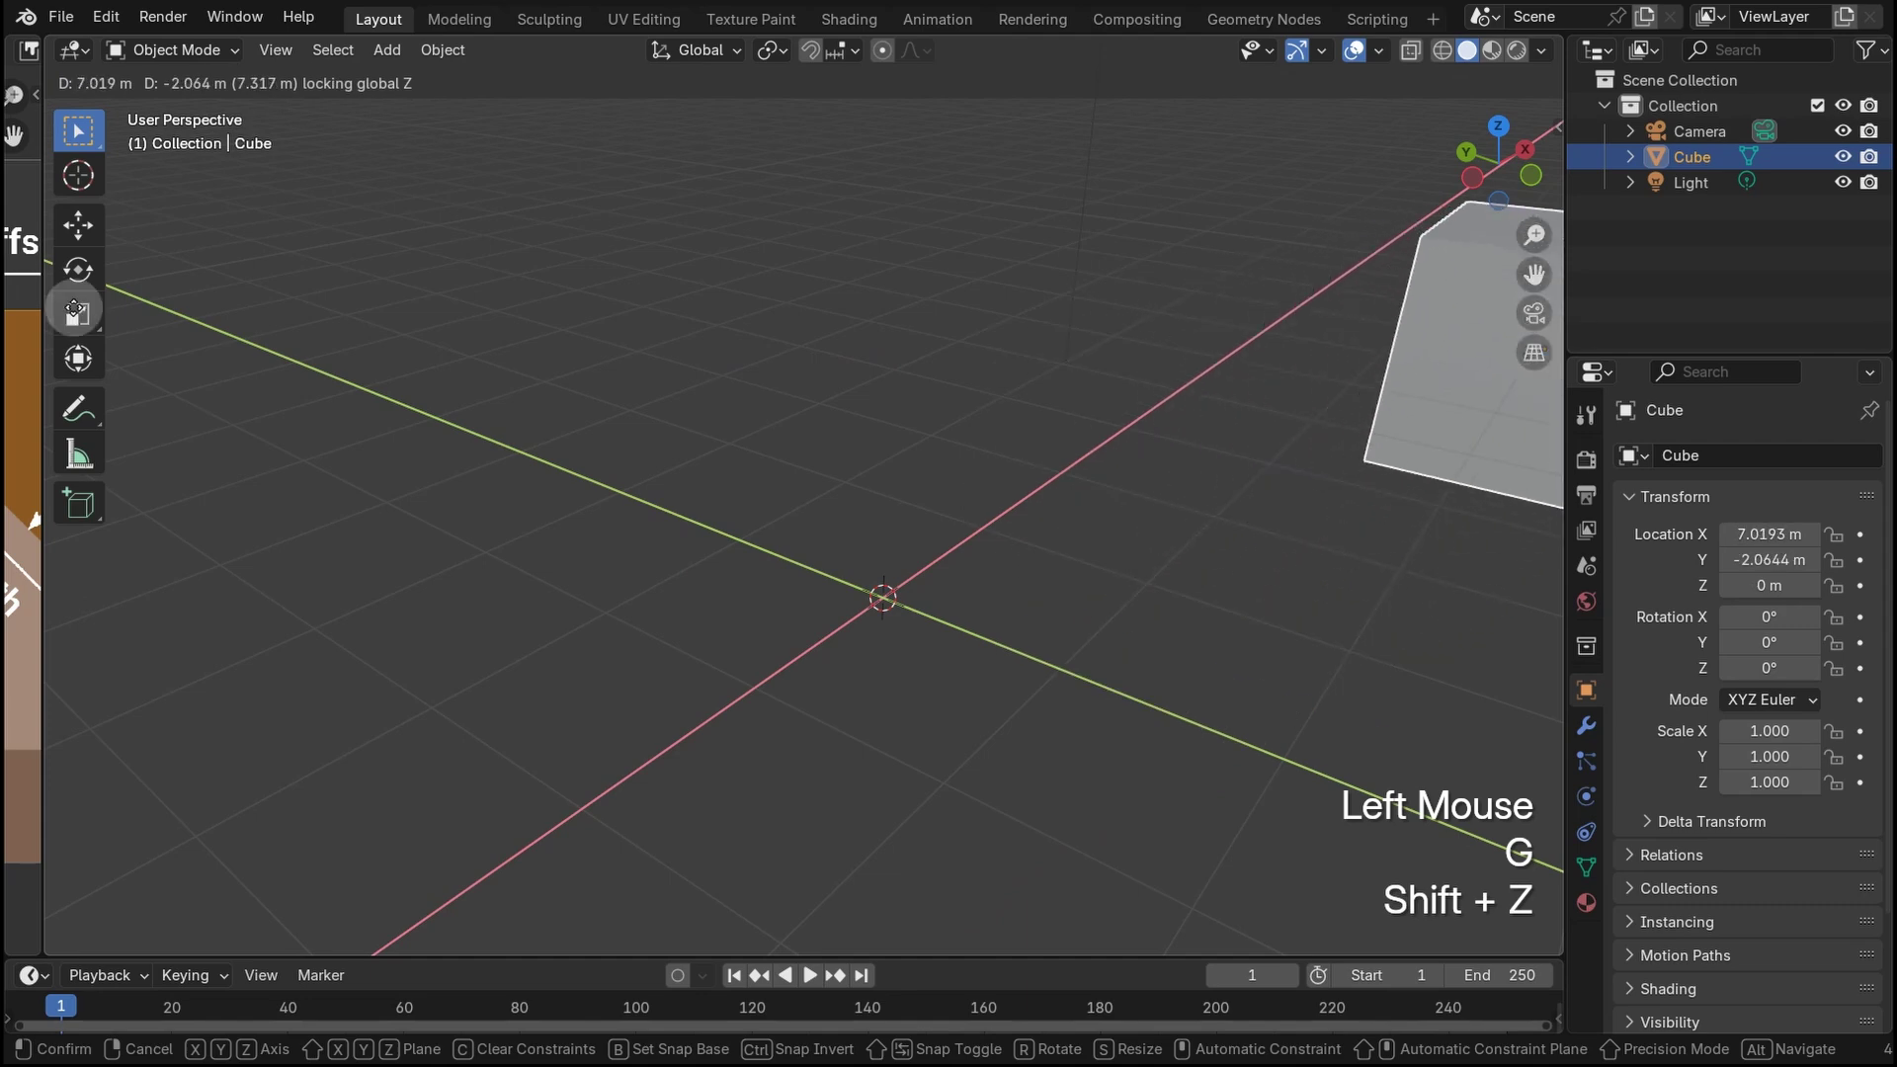
{"action": "left_click", "coordinate": [809, 548]}
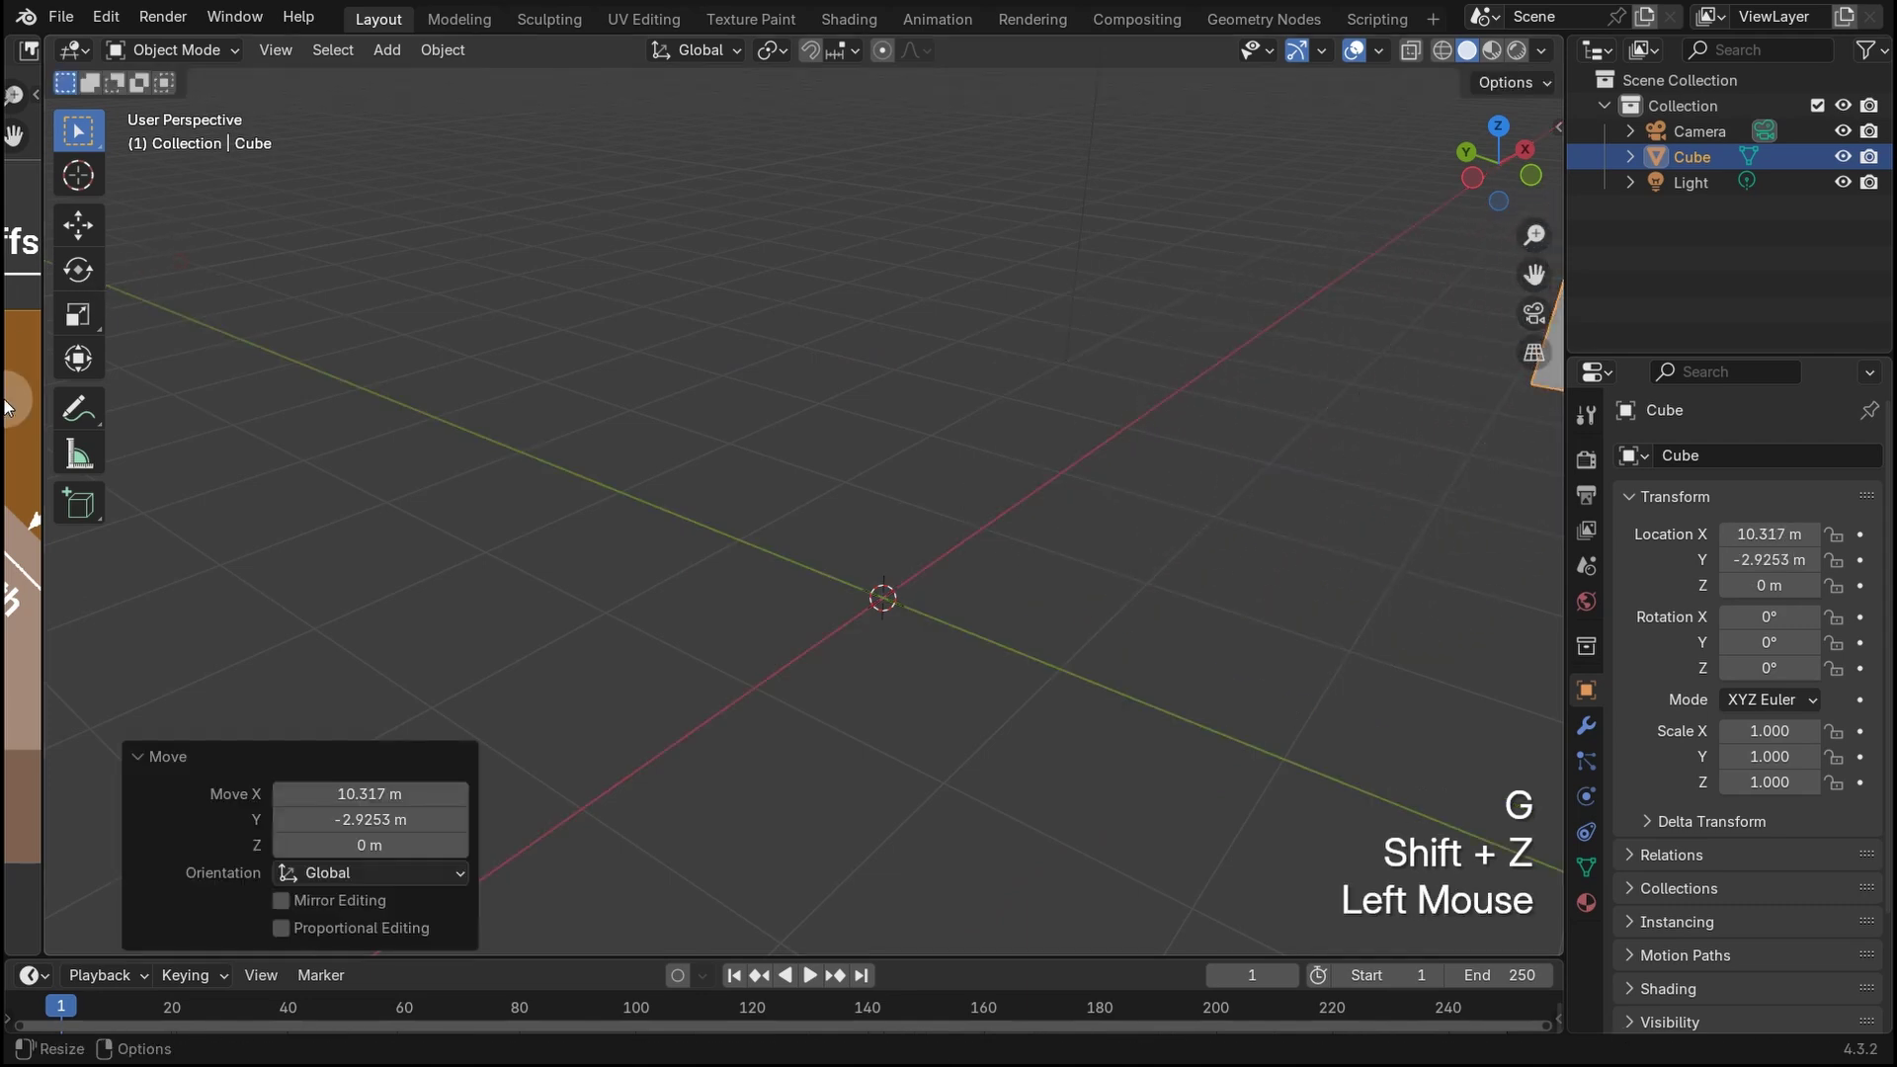
- Add a plane at the world origin with a size of 5 m
{"action": "left_click", "coordinate": [858, 554]}
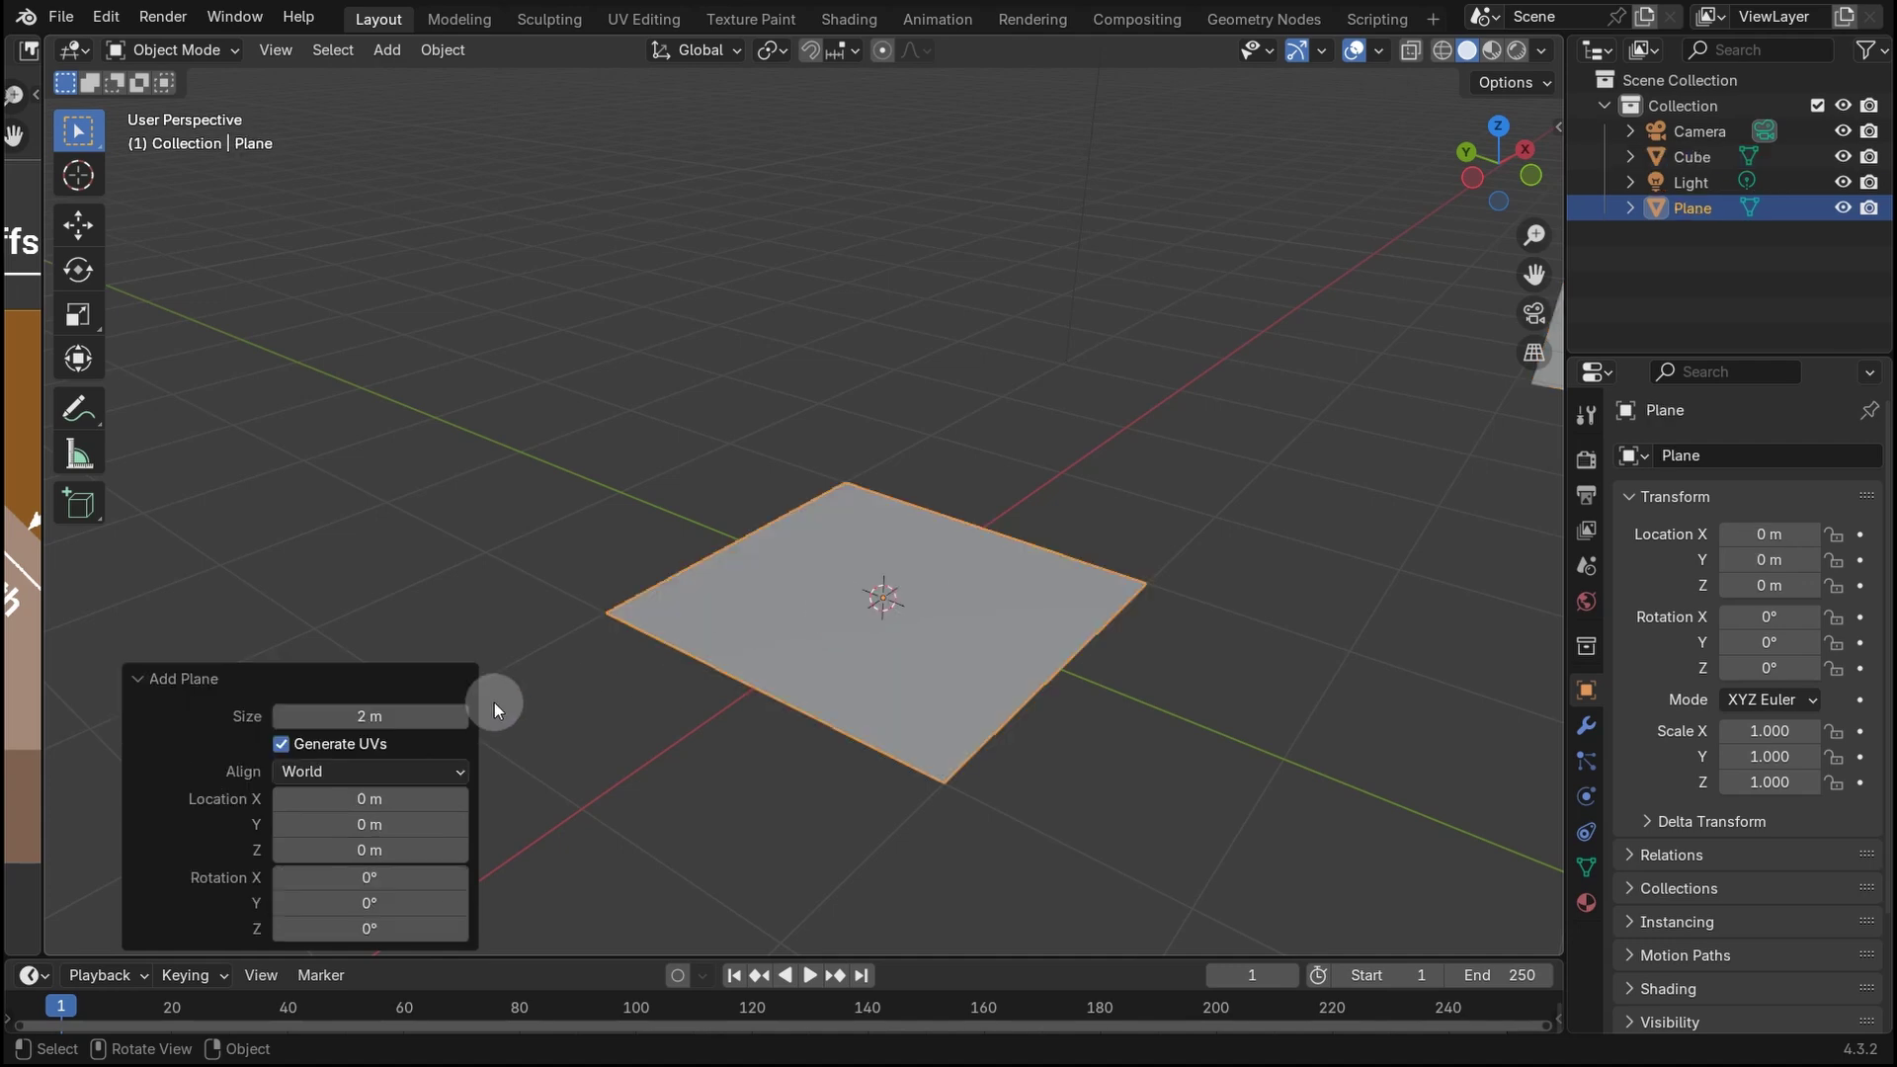
{"action": "left_click", "coordinate": [400, 720]}
{"action": "key", "text": "Return"}
{"action": "scroll", "coordinate": [863, 495], "scroll_direction": "down", "scroll_amount": 3}
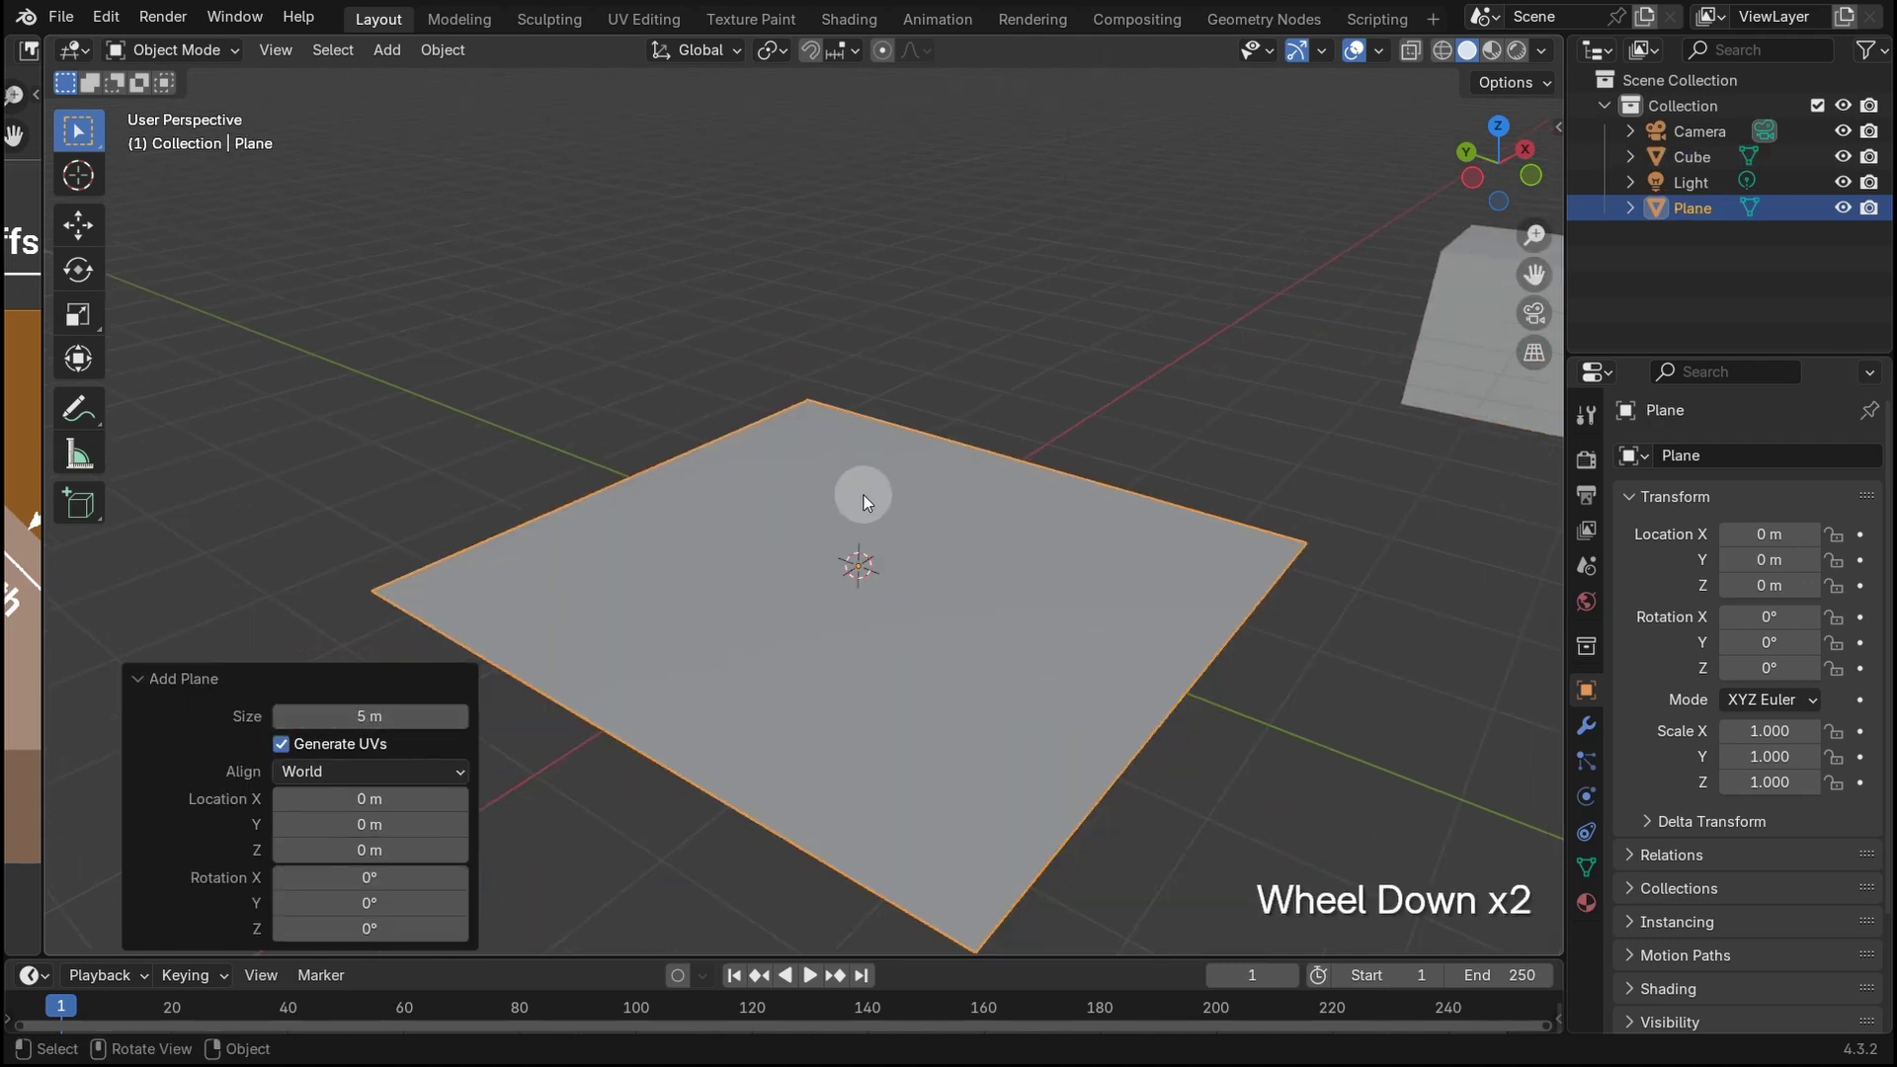
- Add a Subdivision Surface modifier to the plane, set to Simple with 4 viewport levels
{"action": "left_click", "coordinate": [1587, 728]}
{"action": "key", "text": "shift+a"}
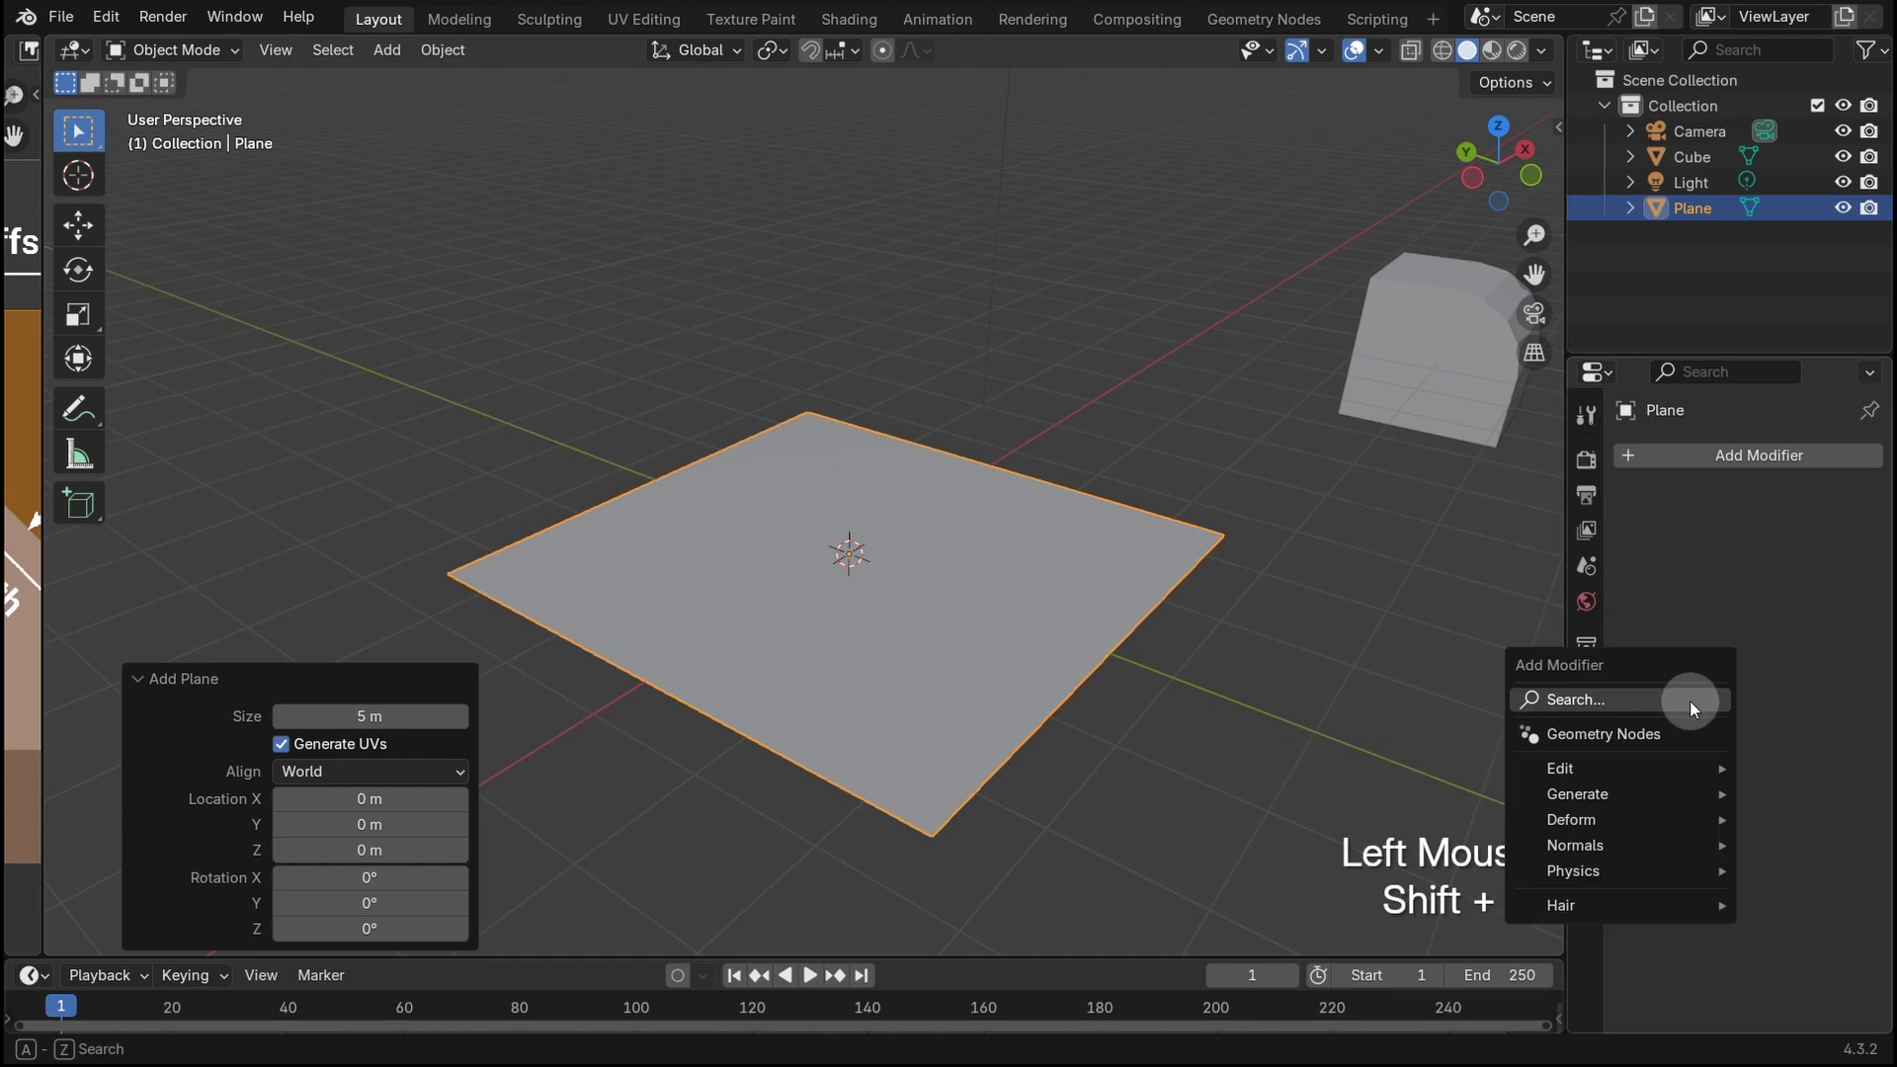
{"action": "type", "text": "sub"}
{"action": "key", "text": "Return"}
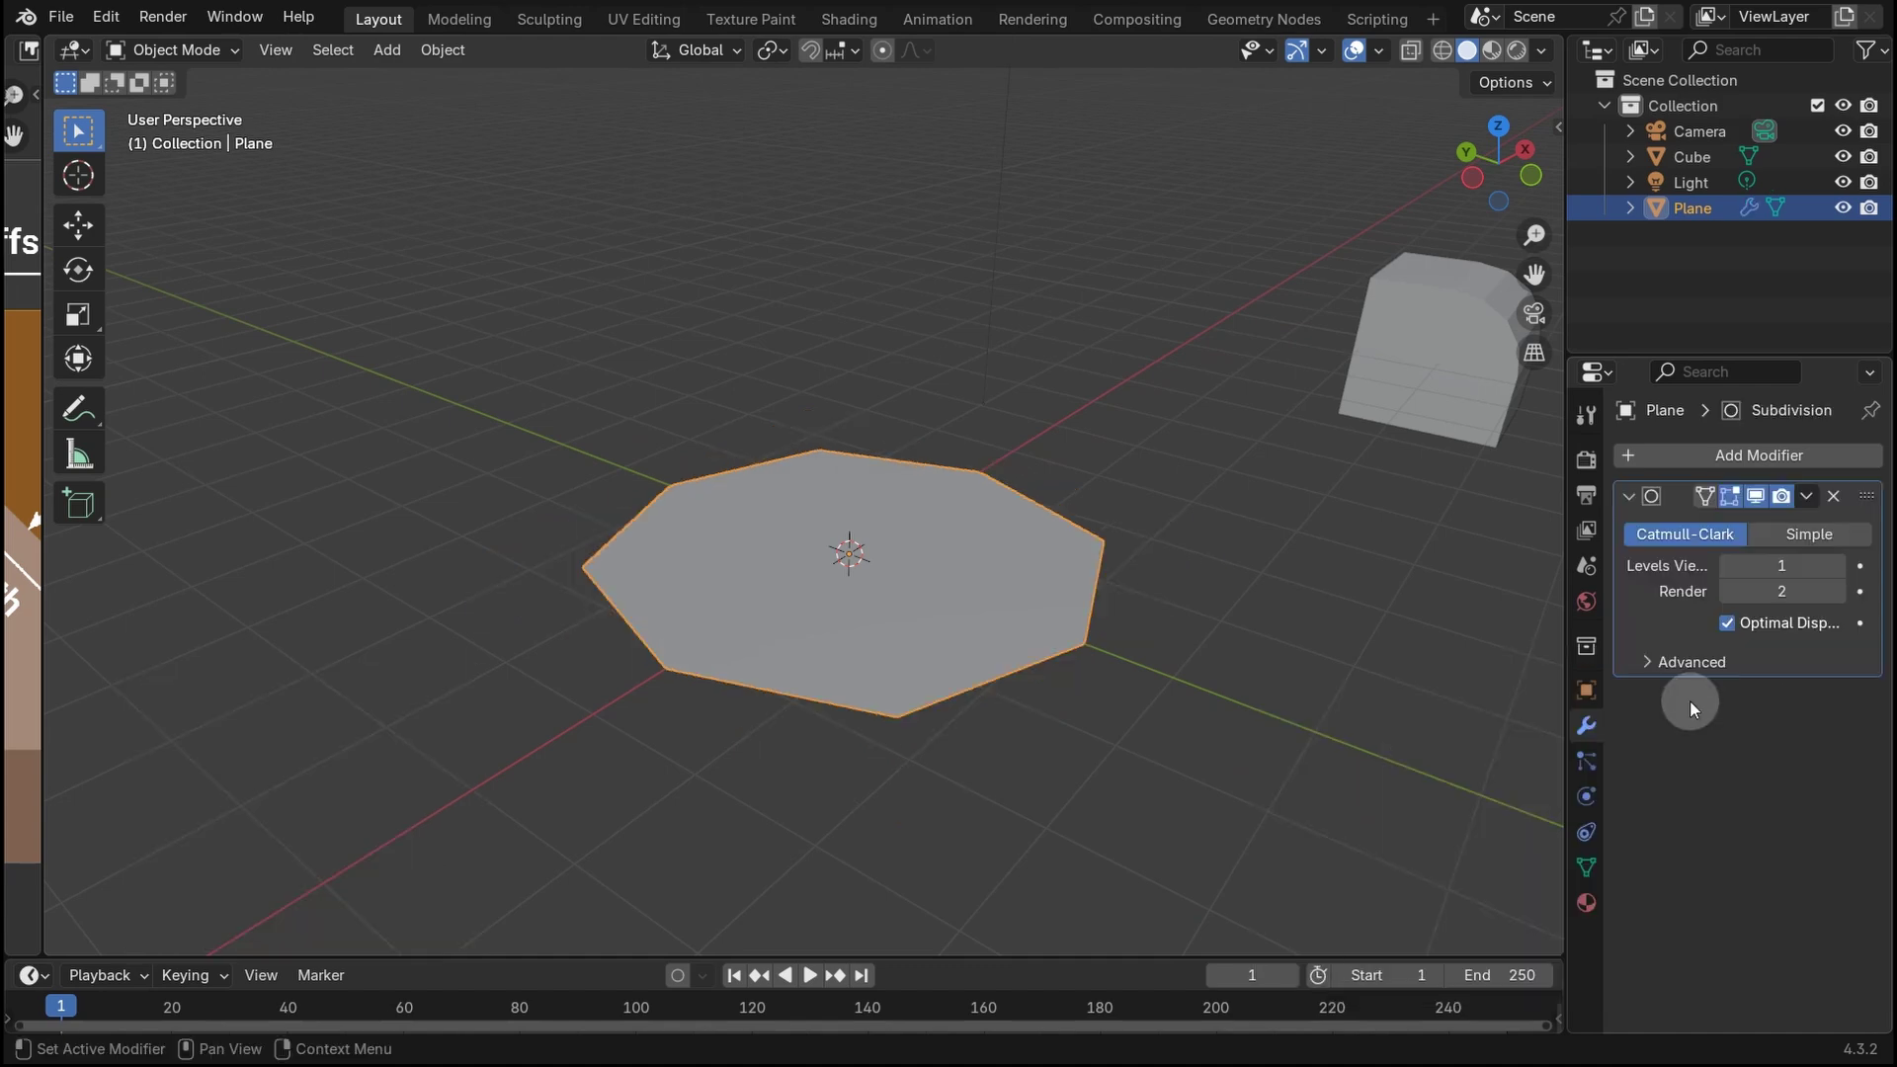
{"action": "left_click", "coordinate": [1836, 565]}
{"action": "left_click", "coordinate": [1836, 565]}
{"action": "left_click", "coordinate": [1835, 565]}
{"action": "left_click", "coordinate": [1830, 539]}
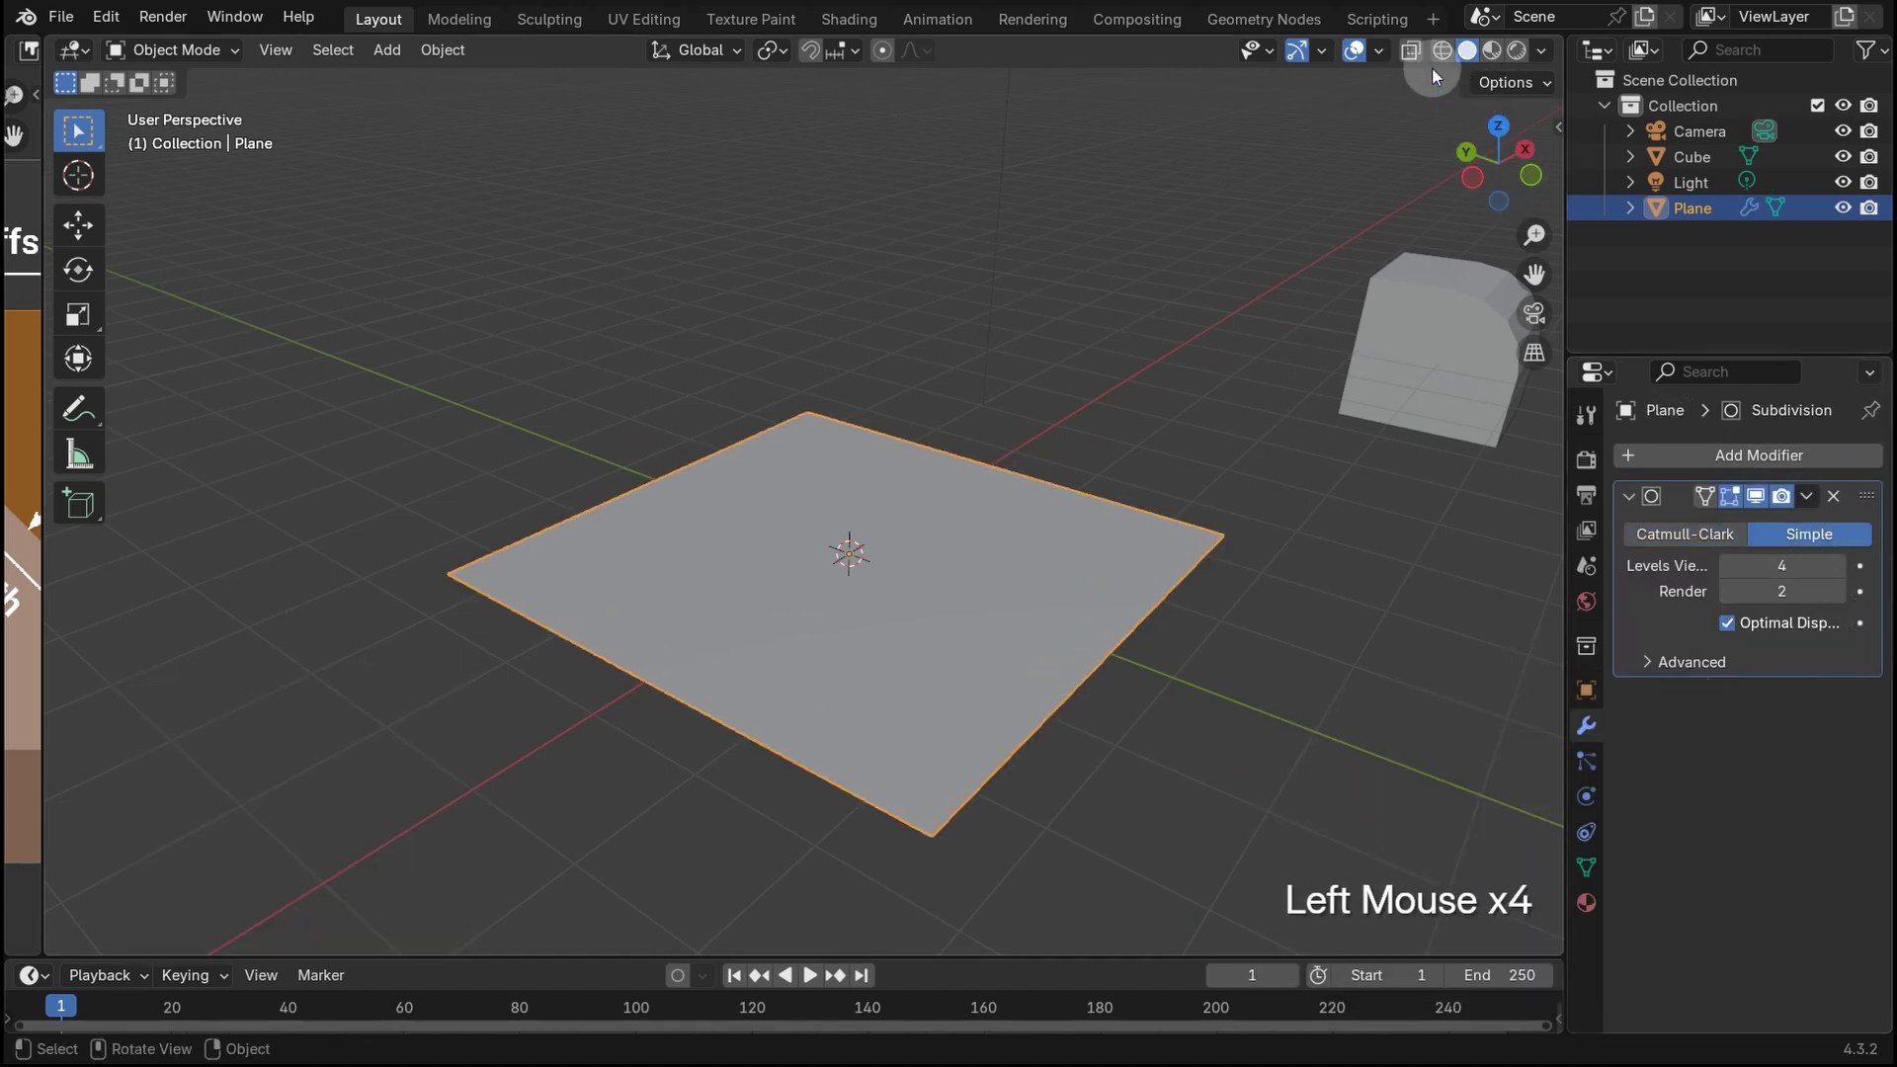
- Enable the wireframe overlay in the viewport and apply the plane's Subdivision modifier
{"action": "left_click", "coordinate": [1379, 50]}
{"action": "left_click", "coordinate": [1808, 496]}
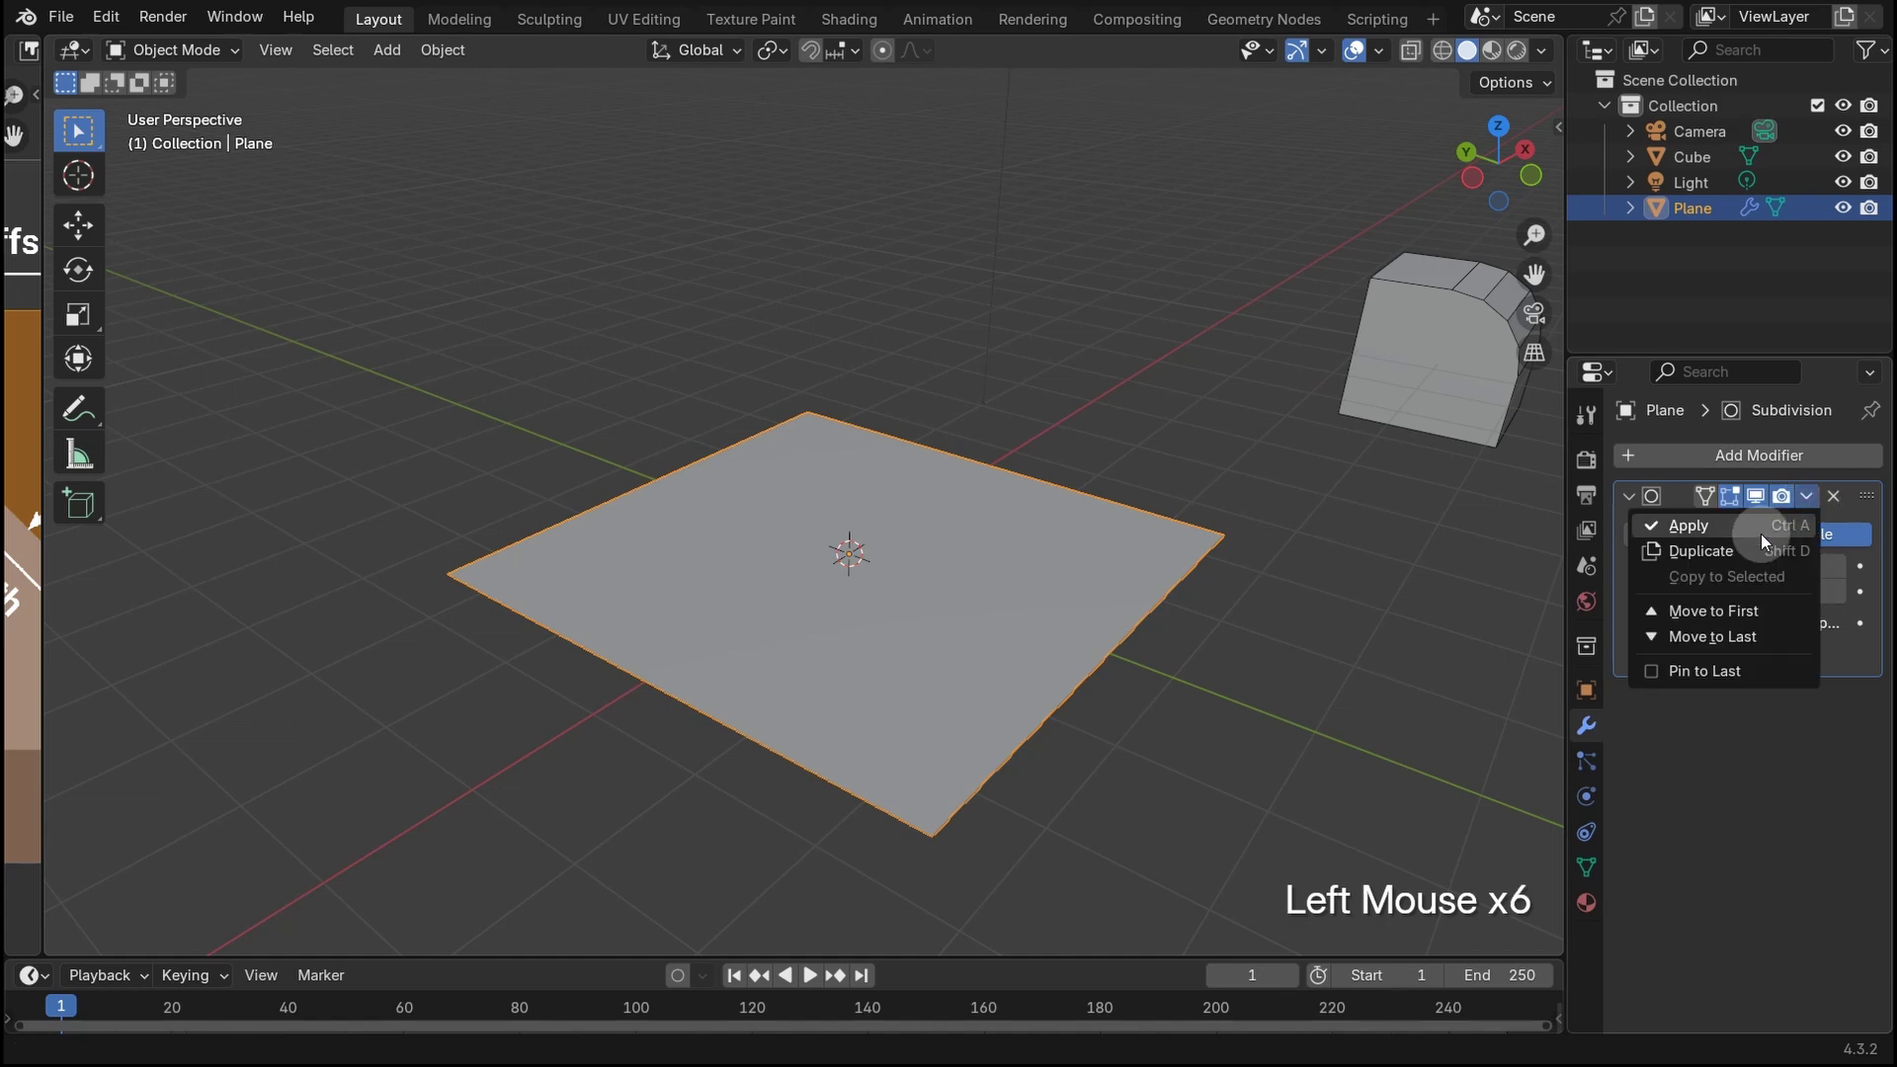
{"action": "left_click", "coordinate": [1807, 496]}
{"action": "left_click", "coordinate": [1739, 532]}
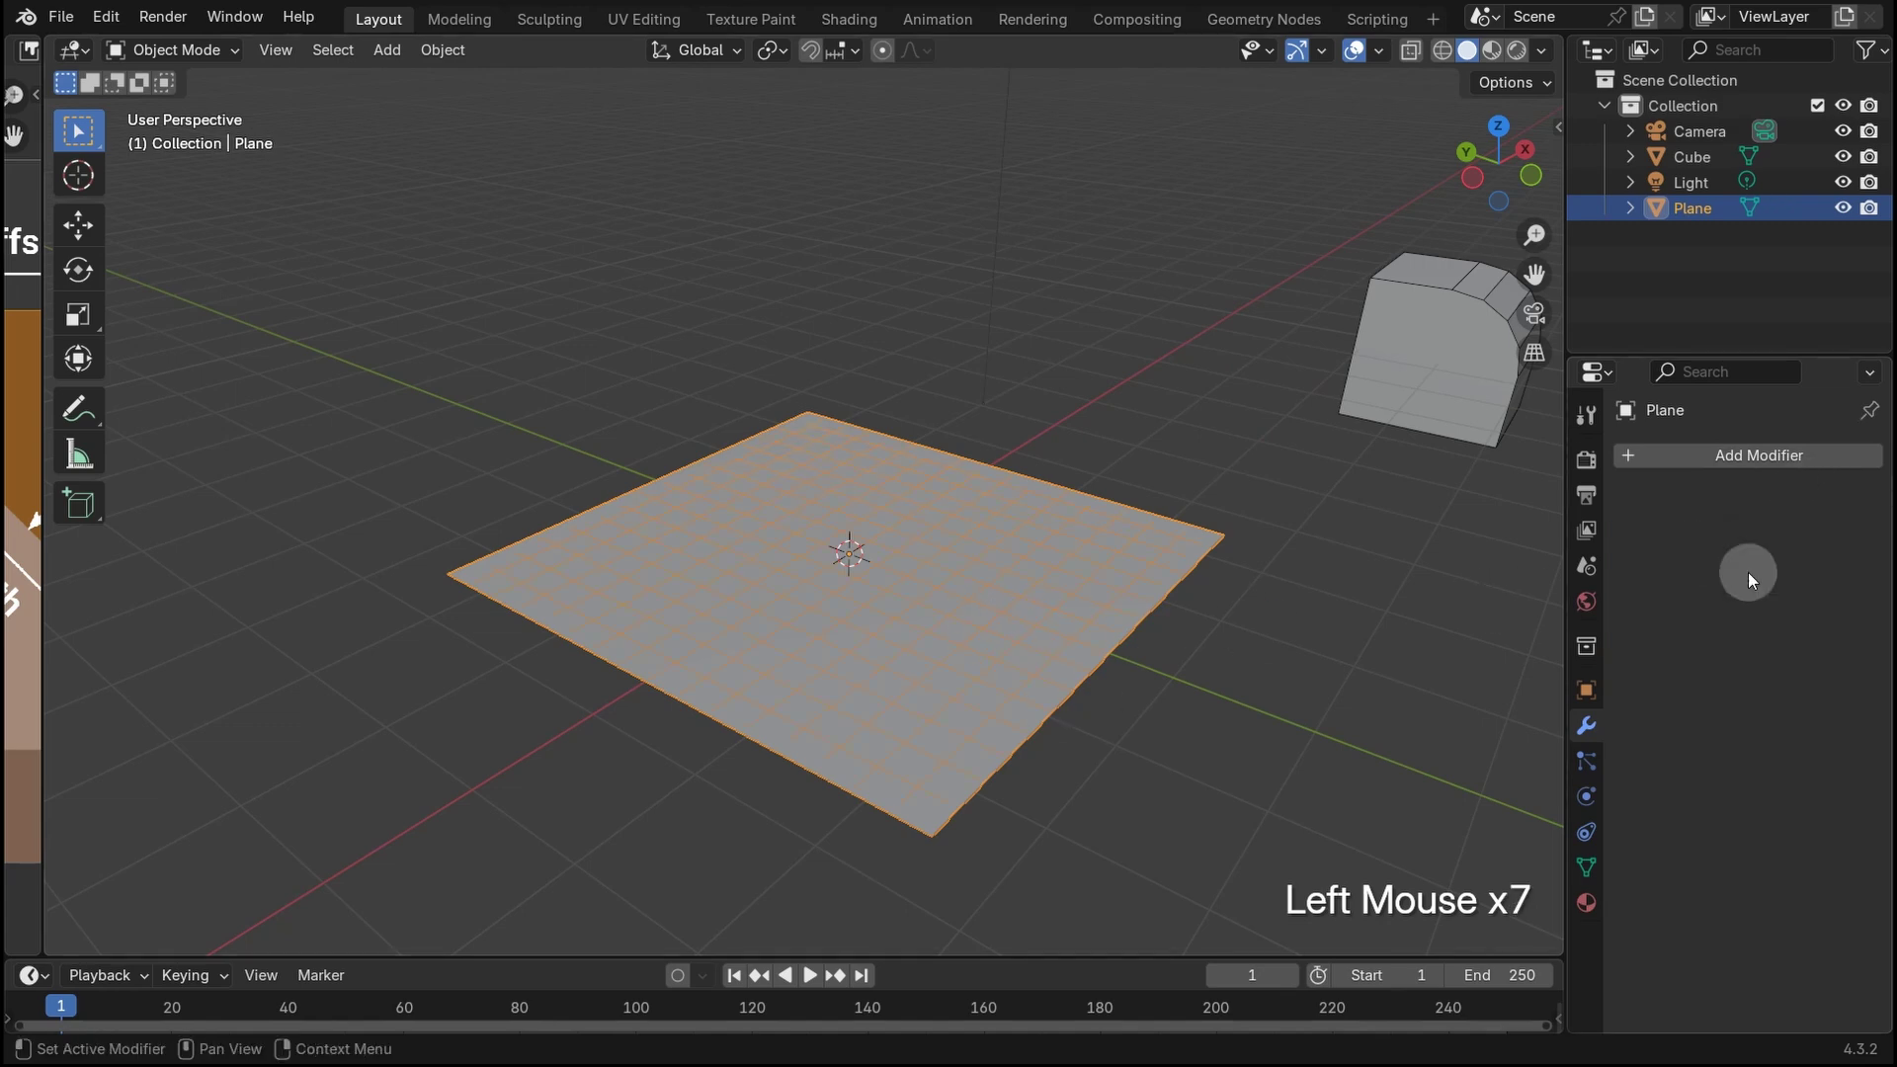
- Add a Displace modifier to the plane, give it a new texture and open that texture's settings
{"action": "key", "text": "shift+a"}
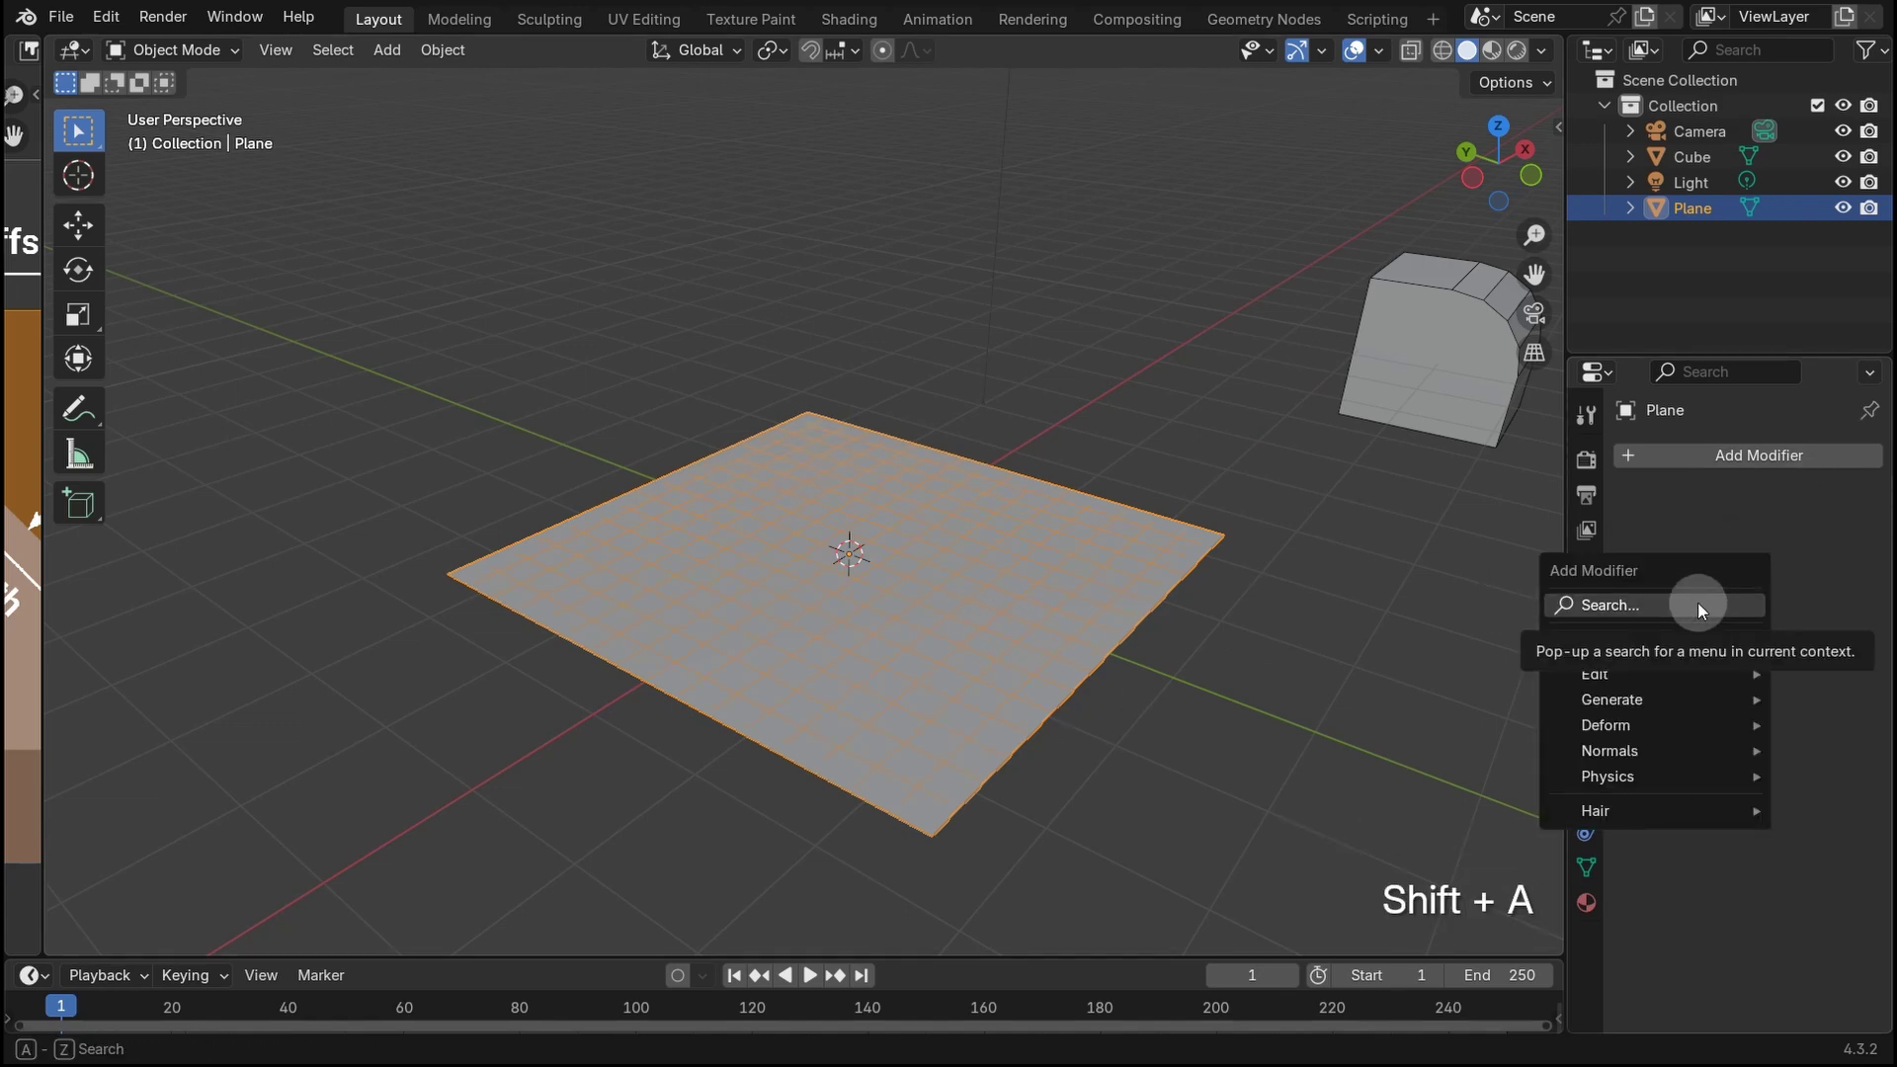
{"action": "type", "text": "dis"}
{"action": "key", "text": "Return"}
{"action": "left_click", "coordinate": [1773, 533]}
{"action": "left_click", "coordinate": [1853, 535]}
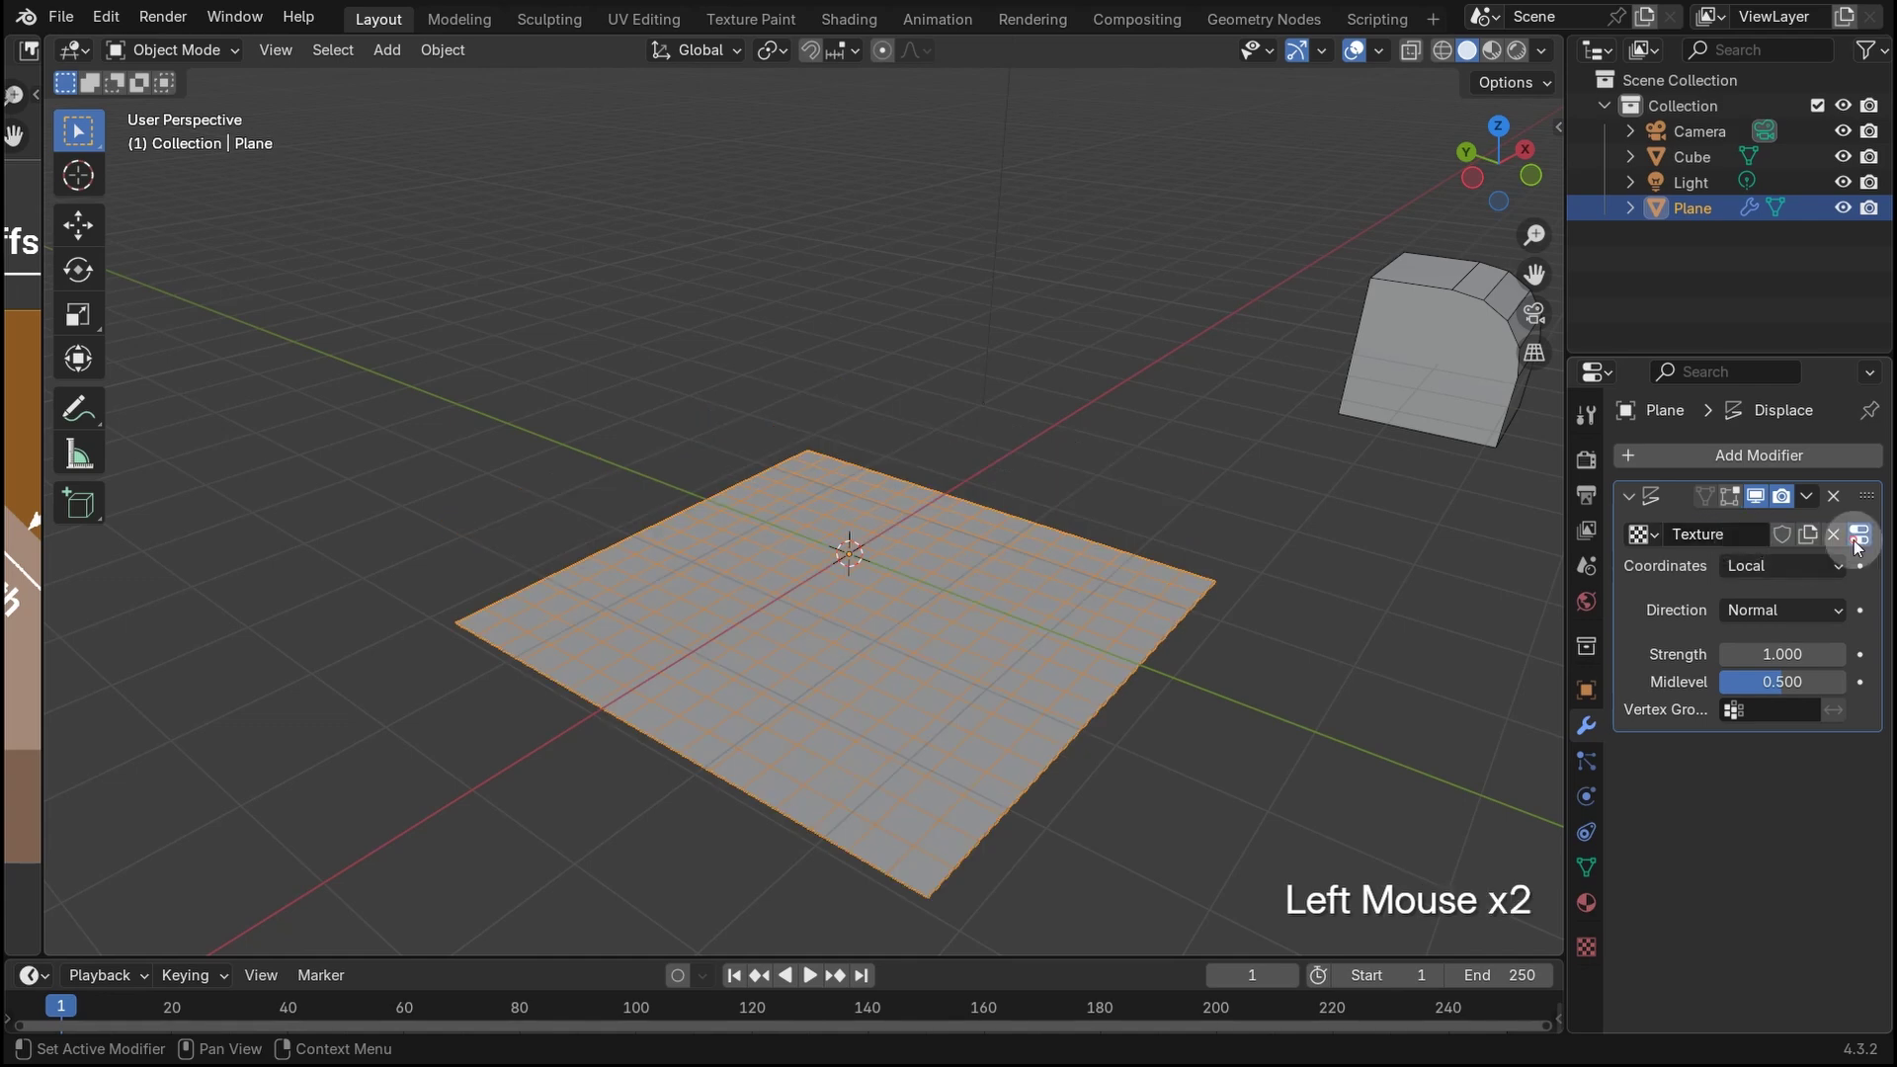
- Set the displacement texture to Clouds with Hard noise and a depth of 0
{"action": "left_click", "coordinate": [1751, 530]}
{"action": "left_click", "coordinate": [1740, 613]}
{"action": "scroll", "coordinate": [1739, 870], "scroll_direction": "down", "scroll_amount": 2}
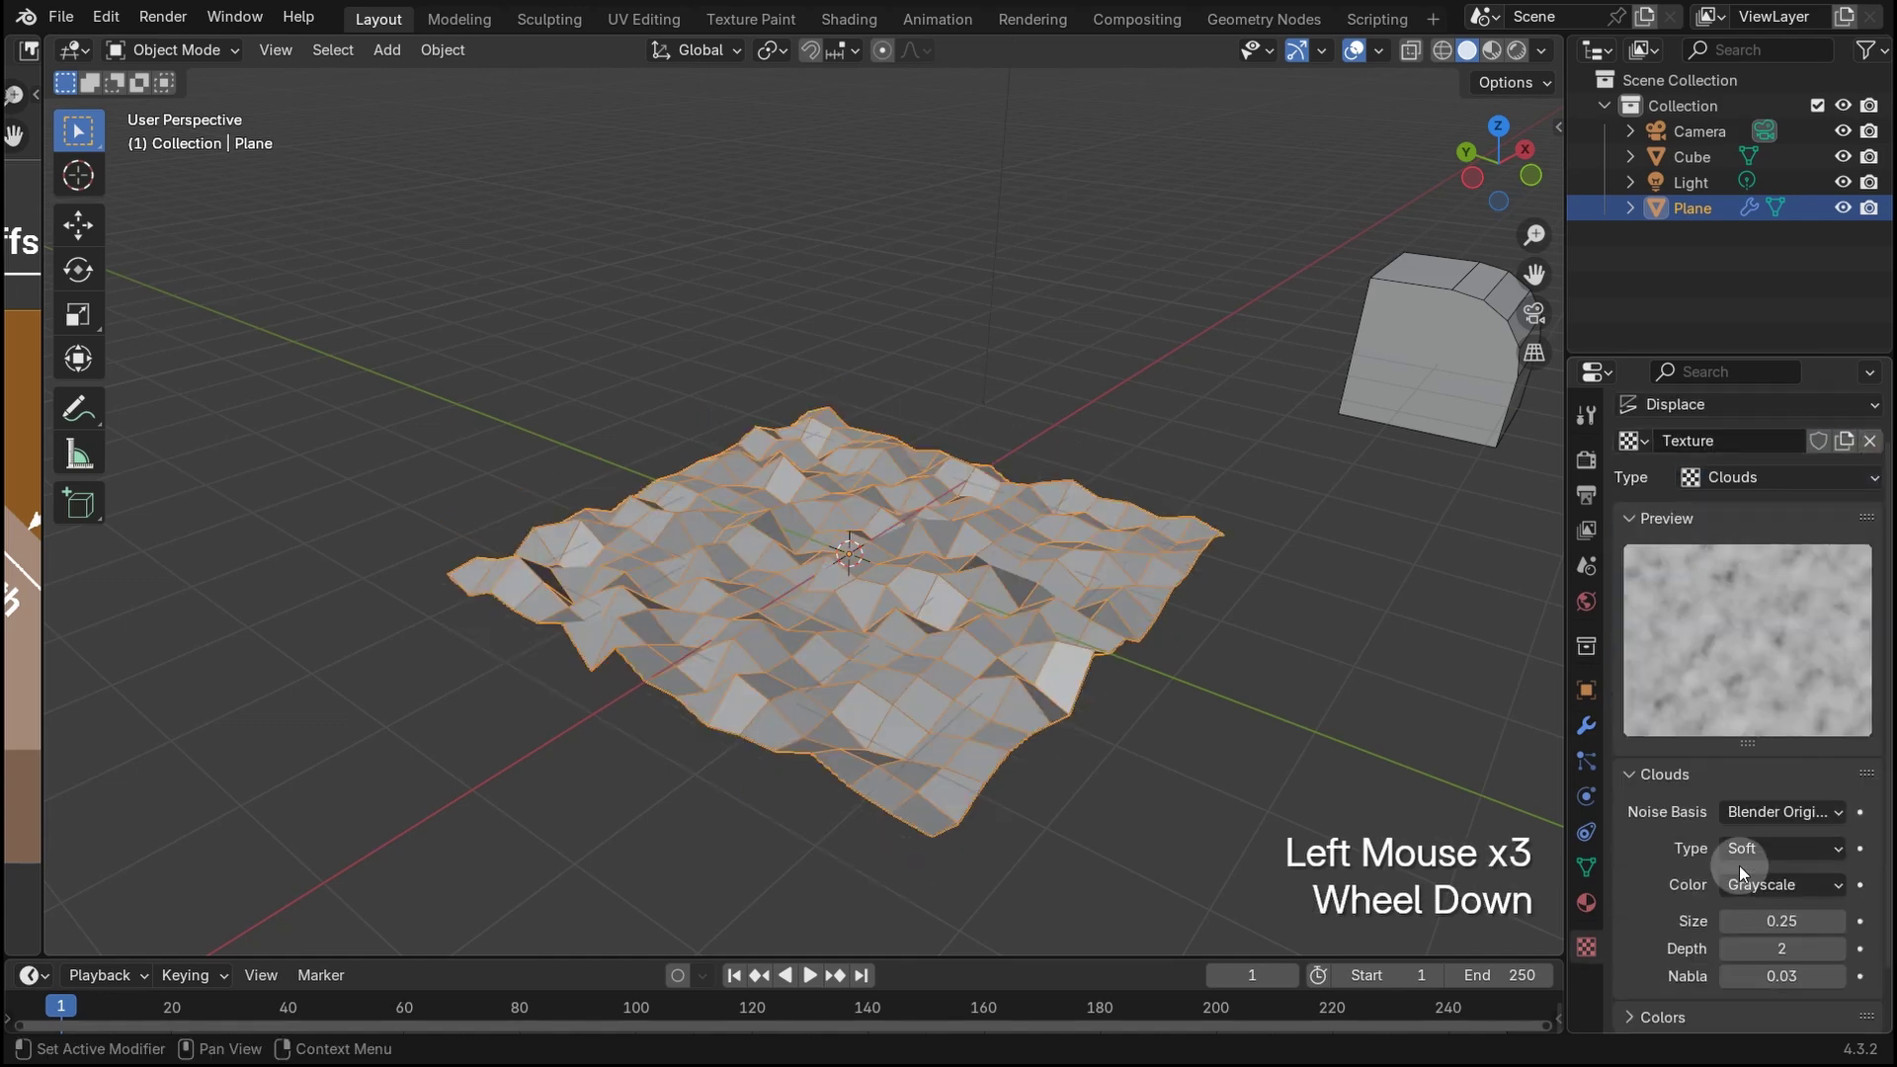
{"action": "left_click_drag", "start_coordinate": [1782, 897], "coordinate": [1739, 898]}
{"action": "left_click_drag", "start_coordinate": [1822, 808], "coordinate": [1799, 845]}
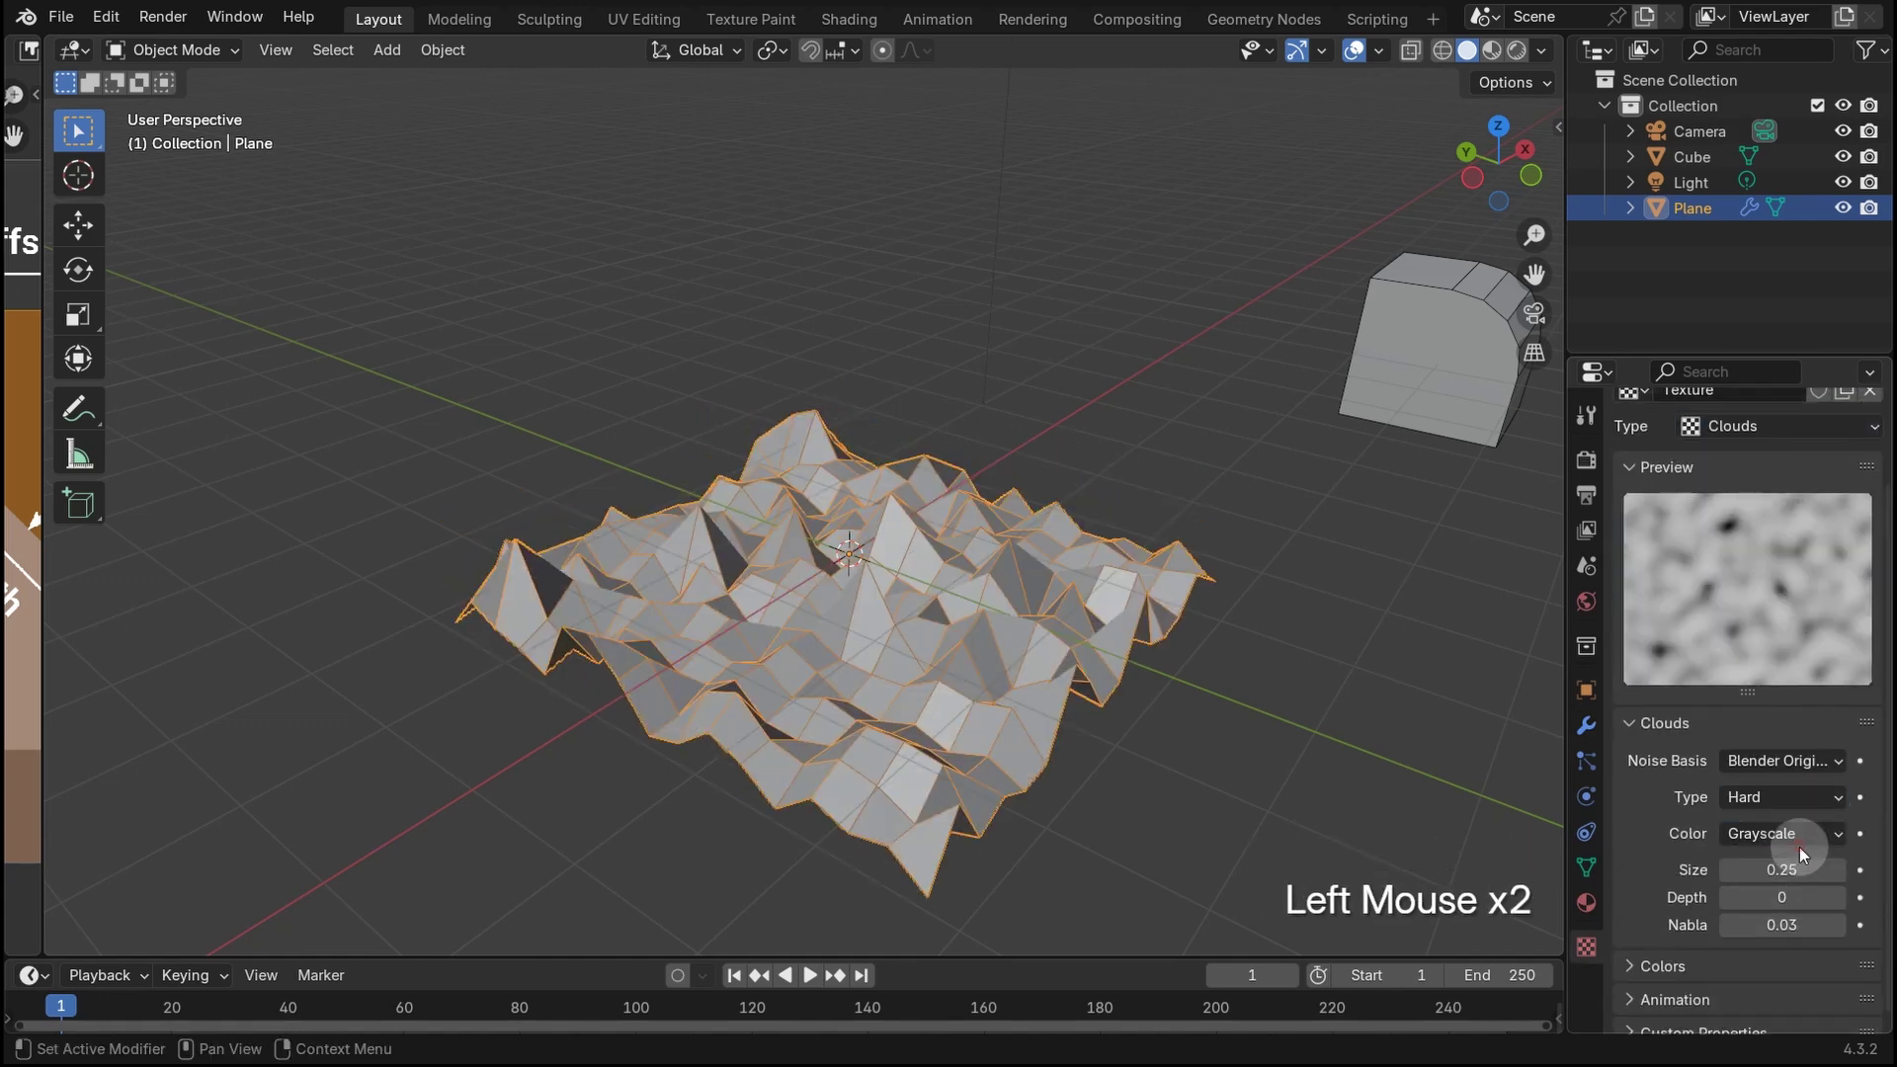
{"action": "scroll", "coordinate": [1063, 729], "scroll_direction": "up", "scroll_amount": 1}
{"action": "middle_click_drag", "start_coordinate": [1064, 730], "coordinate": [1064, 613], "text": "shift"}
{"action": "scroll", "coordinate": [1073, 680], "scroll_direction": "up", "scroll_amount": 1}
- Return to the plane's modifier settings and apply the Displace modifier
{"action": "left_click", "coordinate": [1587, 726]}
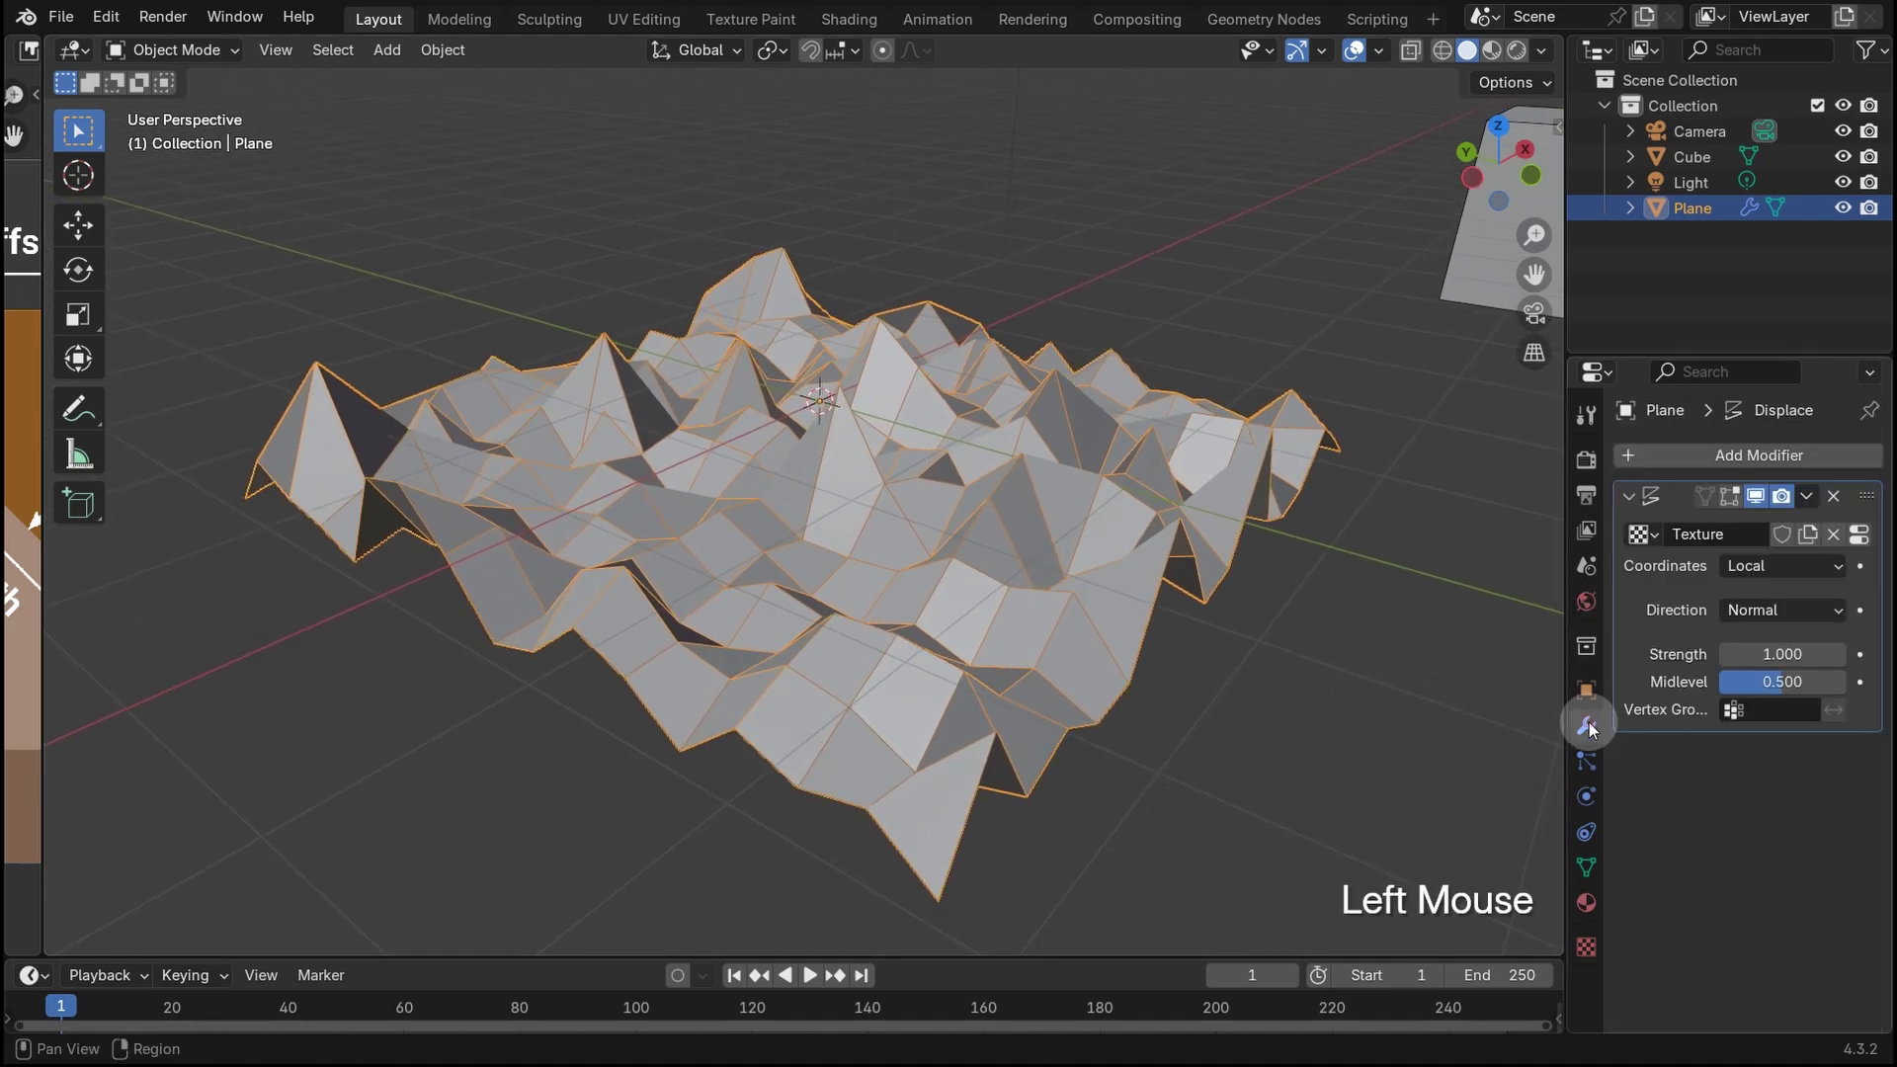
{"action": "left_click", "coordinate": [1805, 500]}
{"action": "left_click", "coordinate": [1774, 522]}
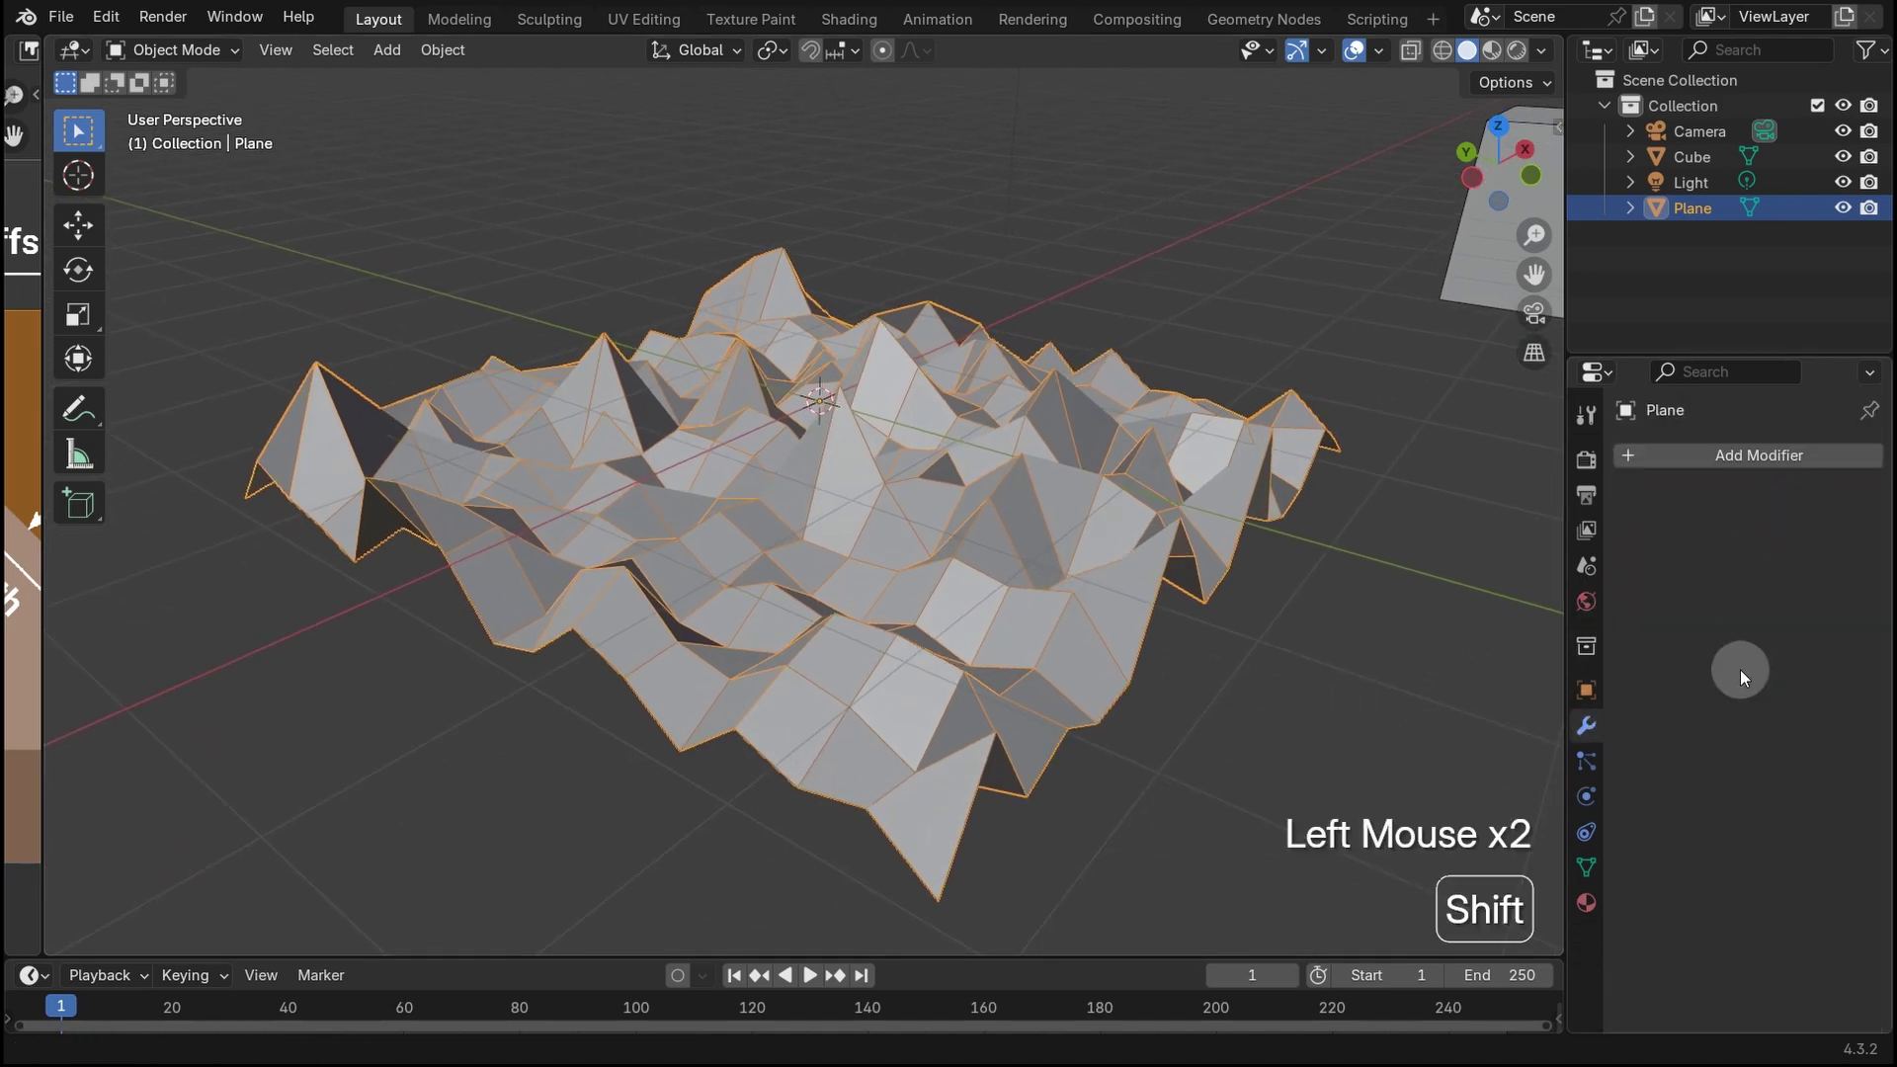
- Add a Bevel modifier to the displaced plane
{"action": "key", "text": "shift+a"}
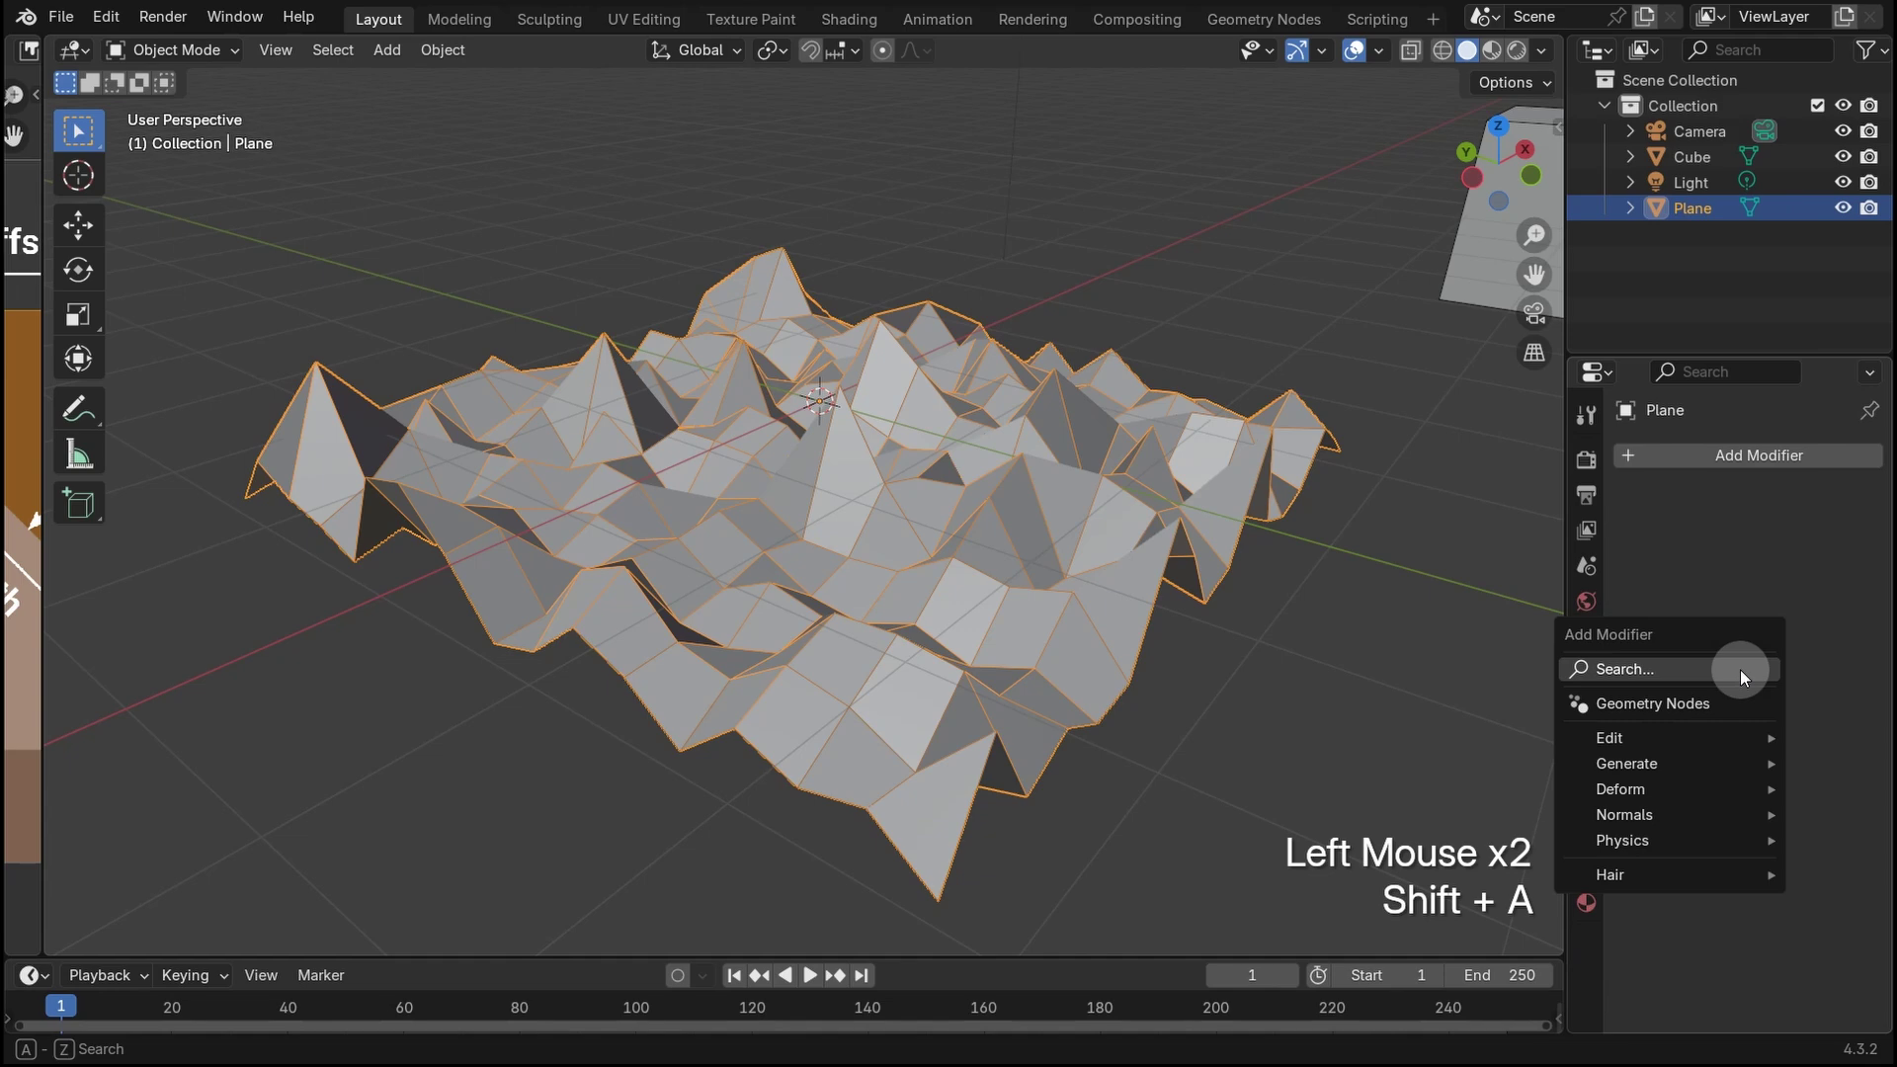
{"action": "type", "text": "bevel"}
{"action": "key", "text": "Return"}
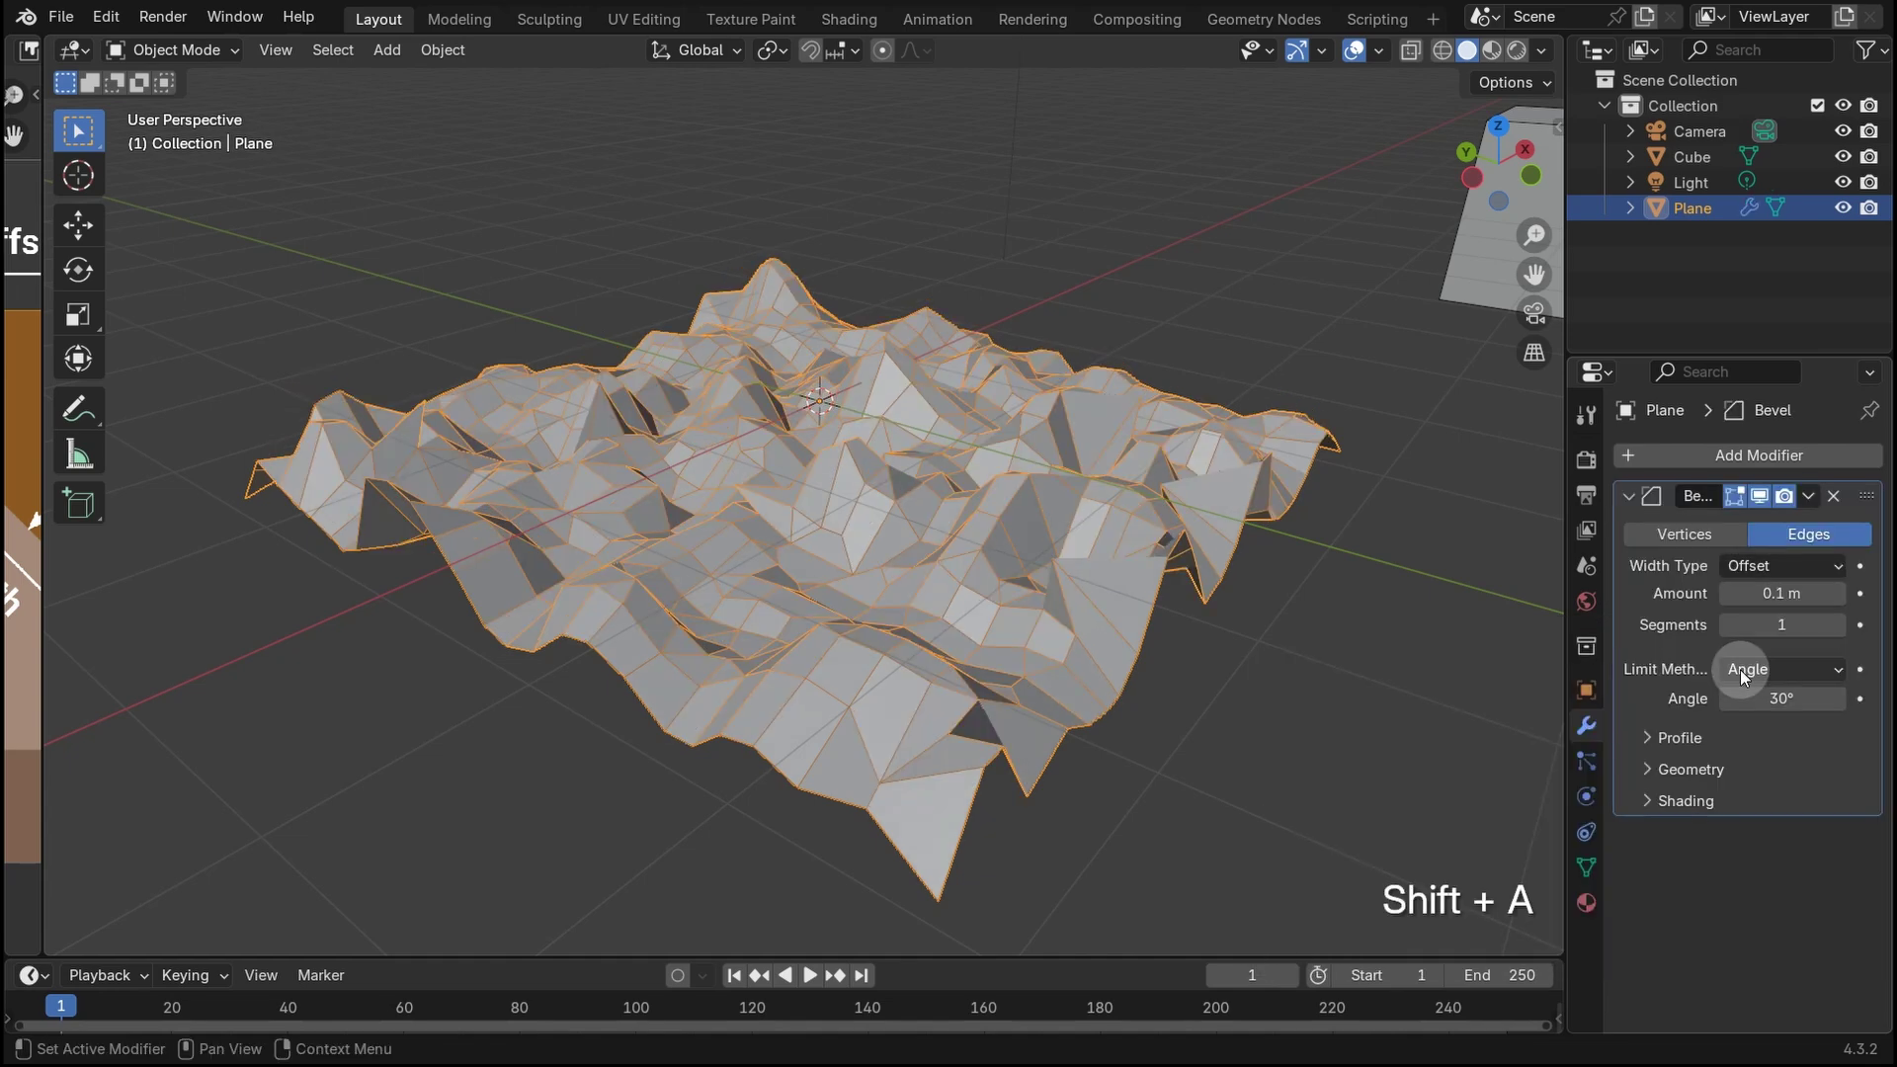
- Reduce the Bevel modifier's amount to 0.02 m
{"action": "left_click", "coordinate": [1728, 592]}
{"action": "left_click", "coordinate": [1729, 592]}
{"action": "left_click", "coordinate": [1728, 593]}
{"action": "left_click", "coordinate": [1728, 593]}
{"action": "left_click", "coordinate": [1728, 593]}
{"action": "left_click", "coordinate": [1728, 593]}
{"action": "left_click", "coordinate": [1729, 593]}
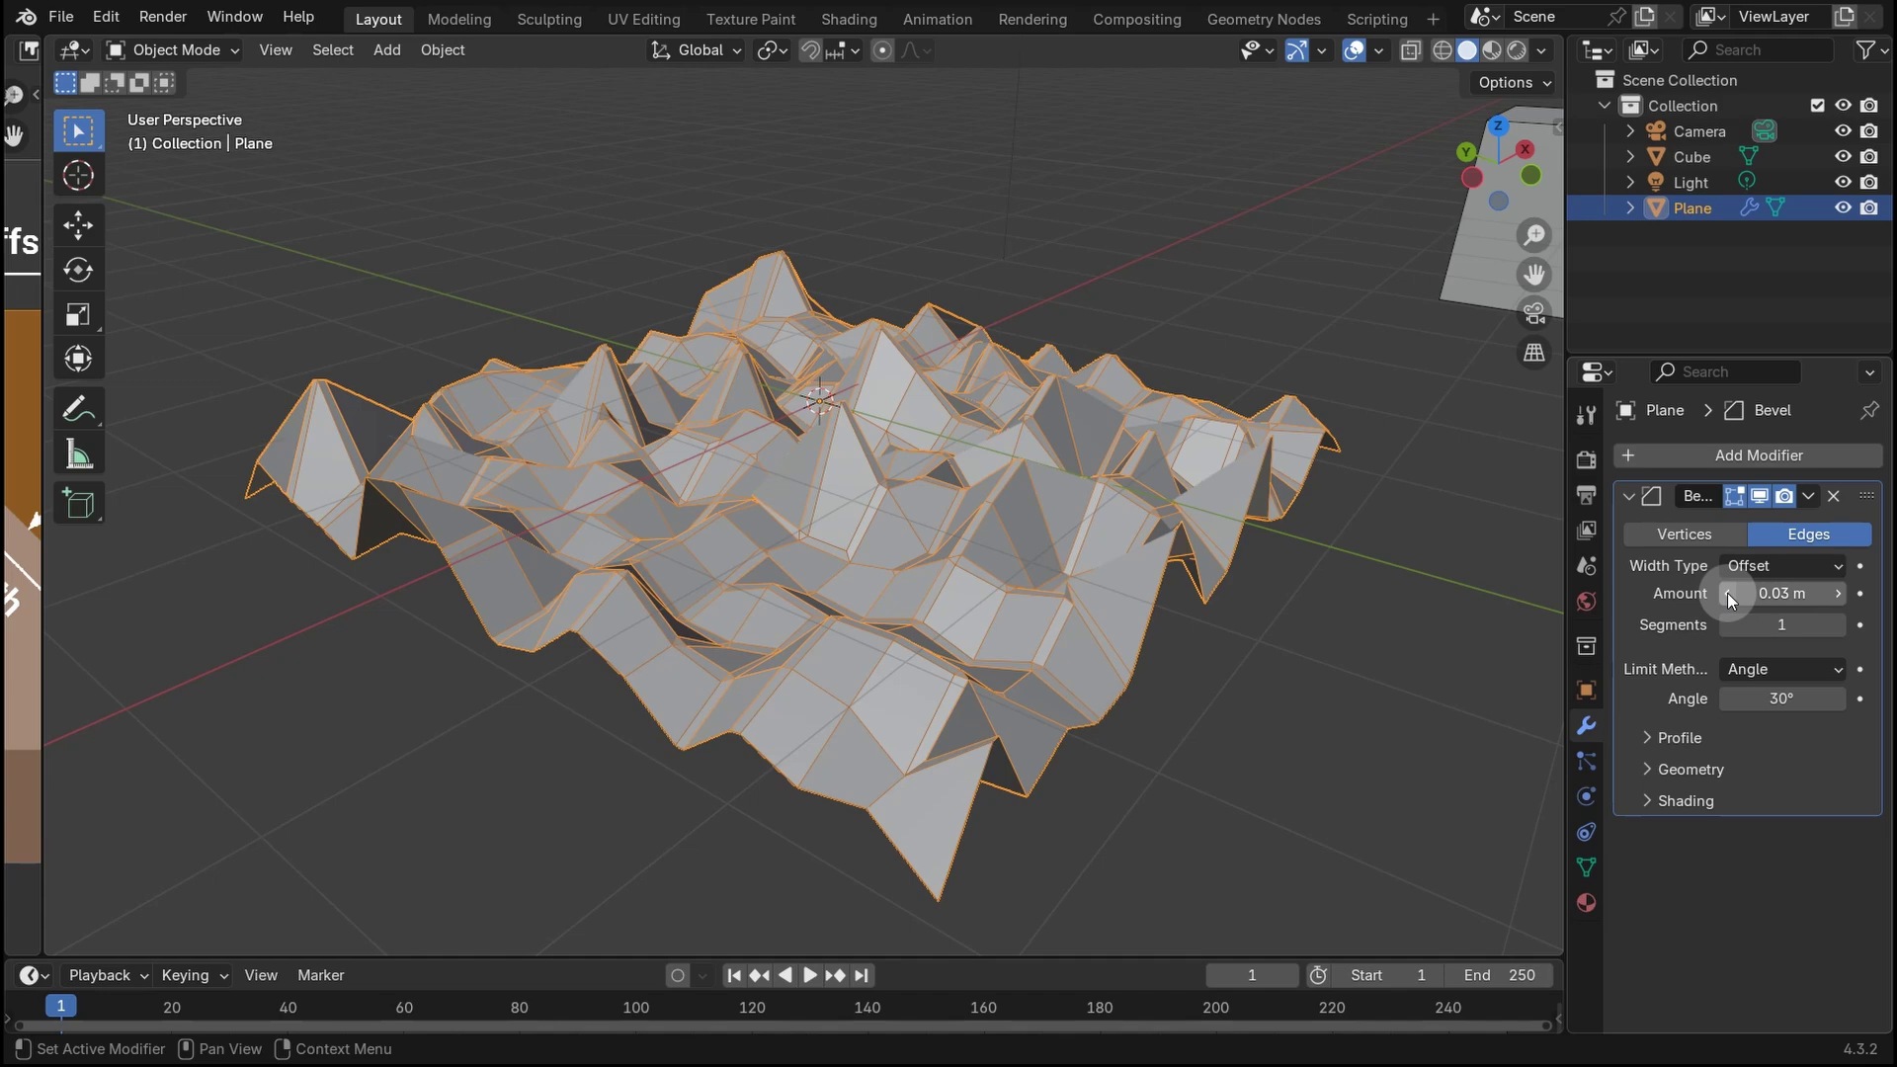
{"action": "left_click", "coordinate": [1727, 593]}
{"action": "left_click", "coordinate": [1789, 567]}
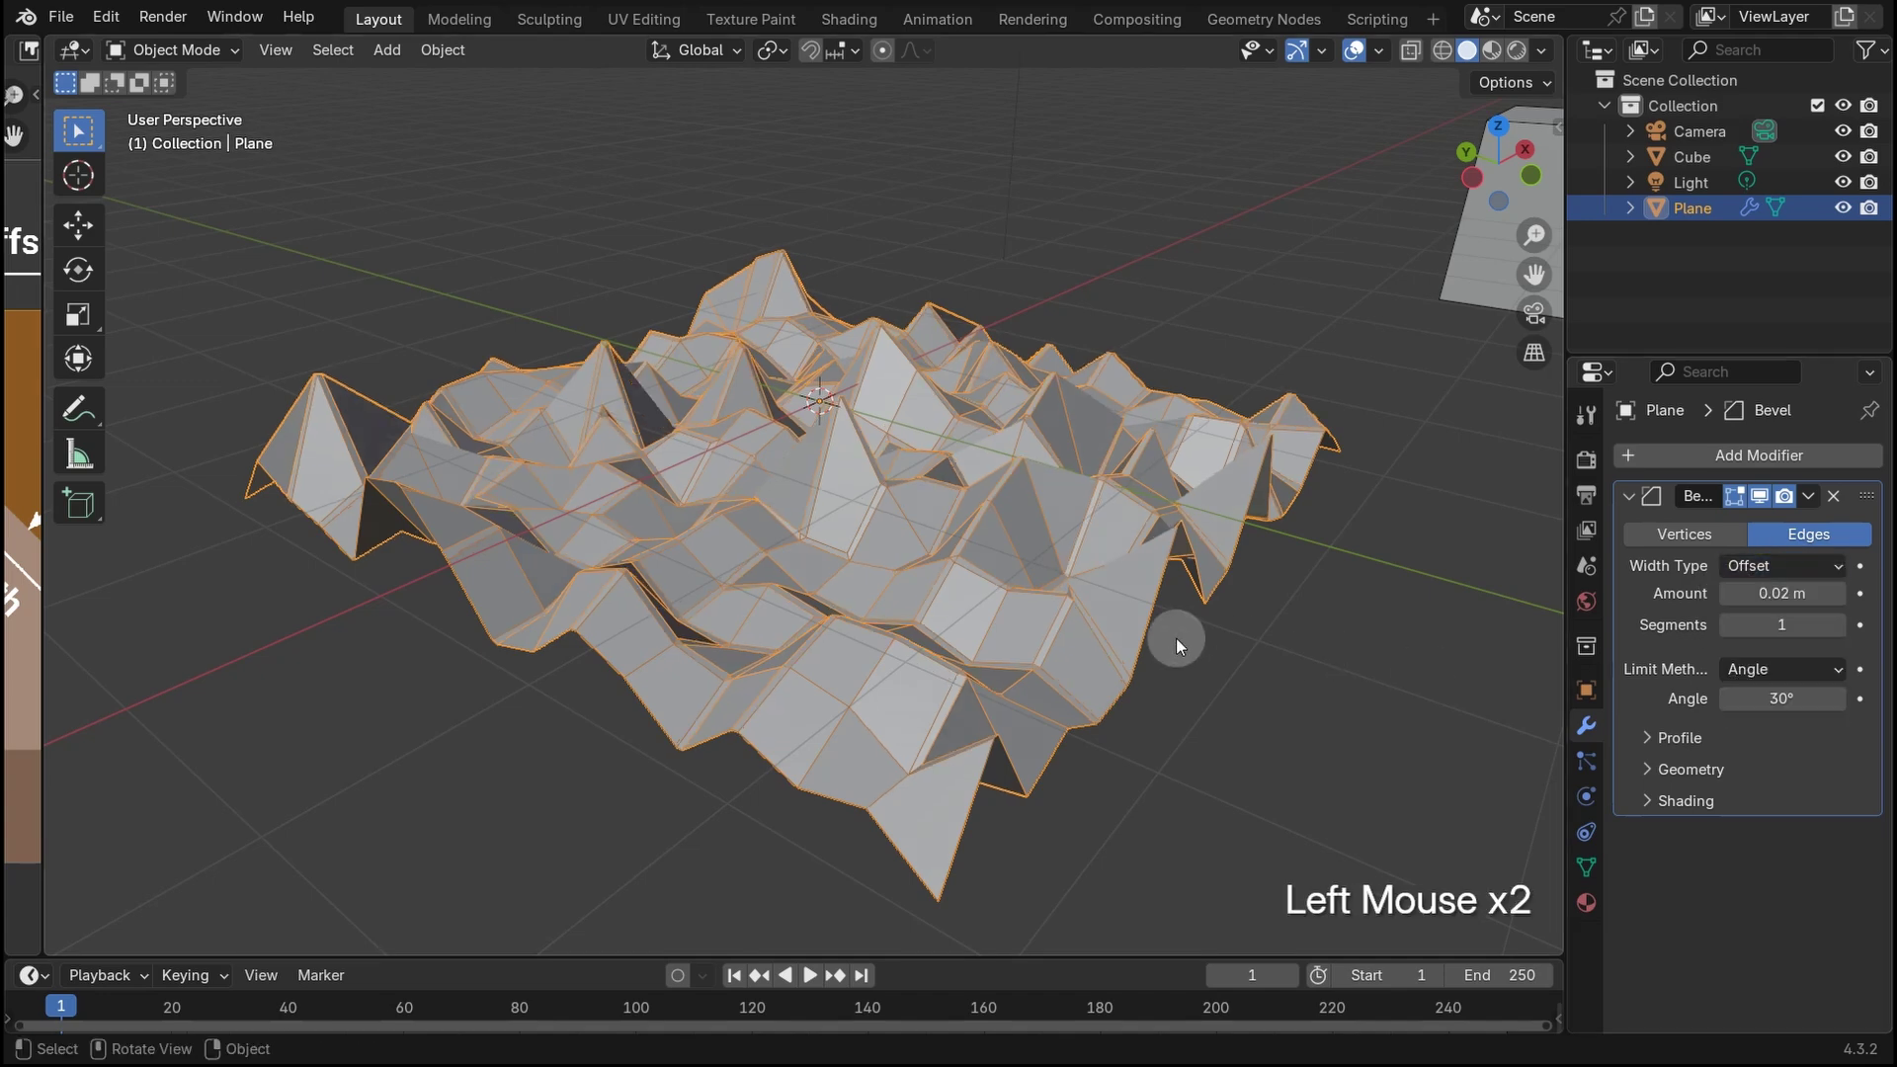
- Set the Bevel modifier's segments to 4
{"action": "scroll", "coordinate": [1176, 637], "scroll_direction": "up", "scroll_amount": 2}
{"action": "middle_click_drag", "start_coordinate": [1147, 660], "coordinate": [1126, 618], "text": "shift"}
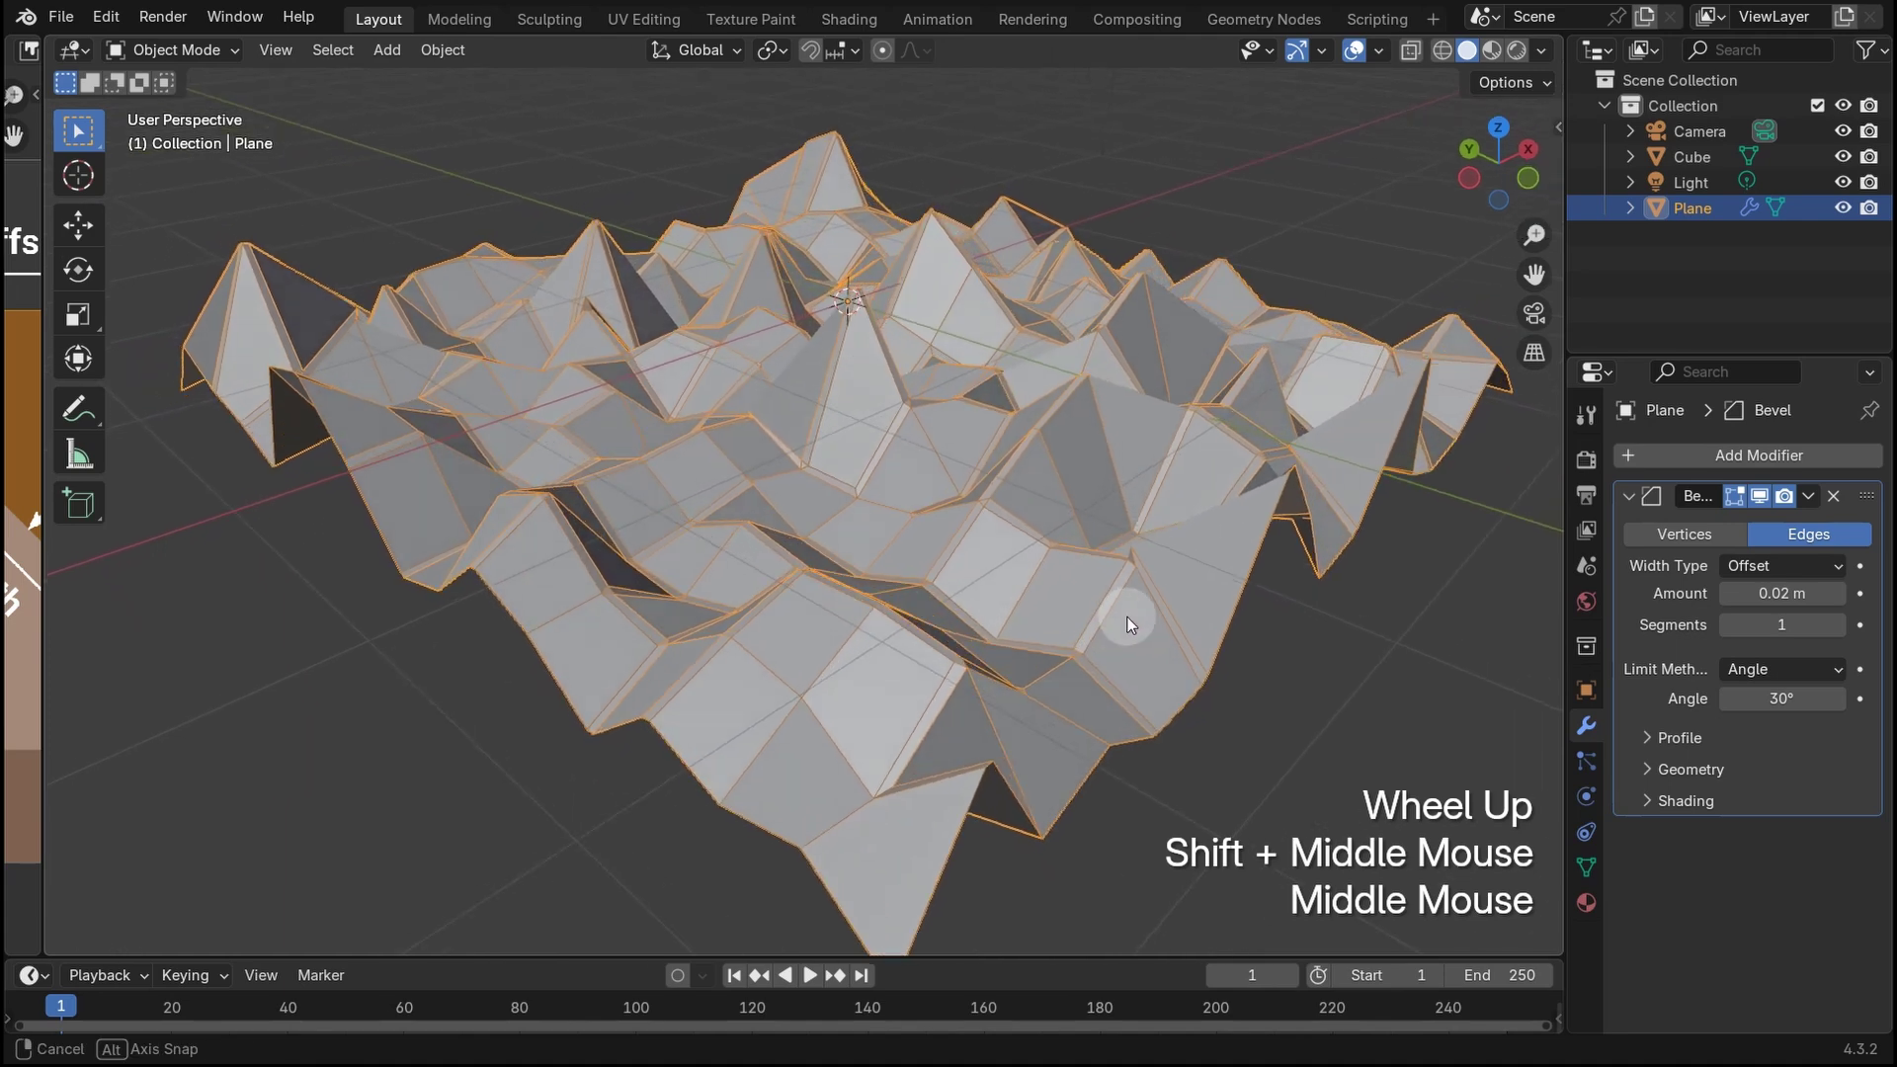
{"action": "left_click", "coordinate": [1840, 624]}
{"action": "left_click", "coordinate": [1840, 624]}
{"action": "left_click", "coordinate": [1840, 624]}
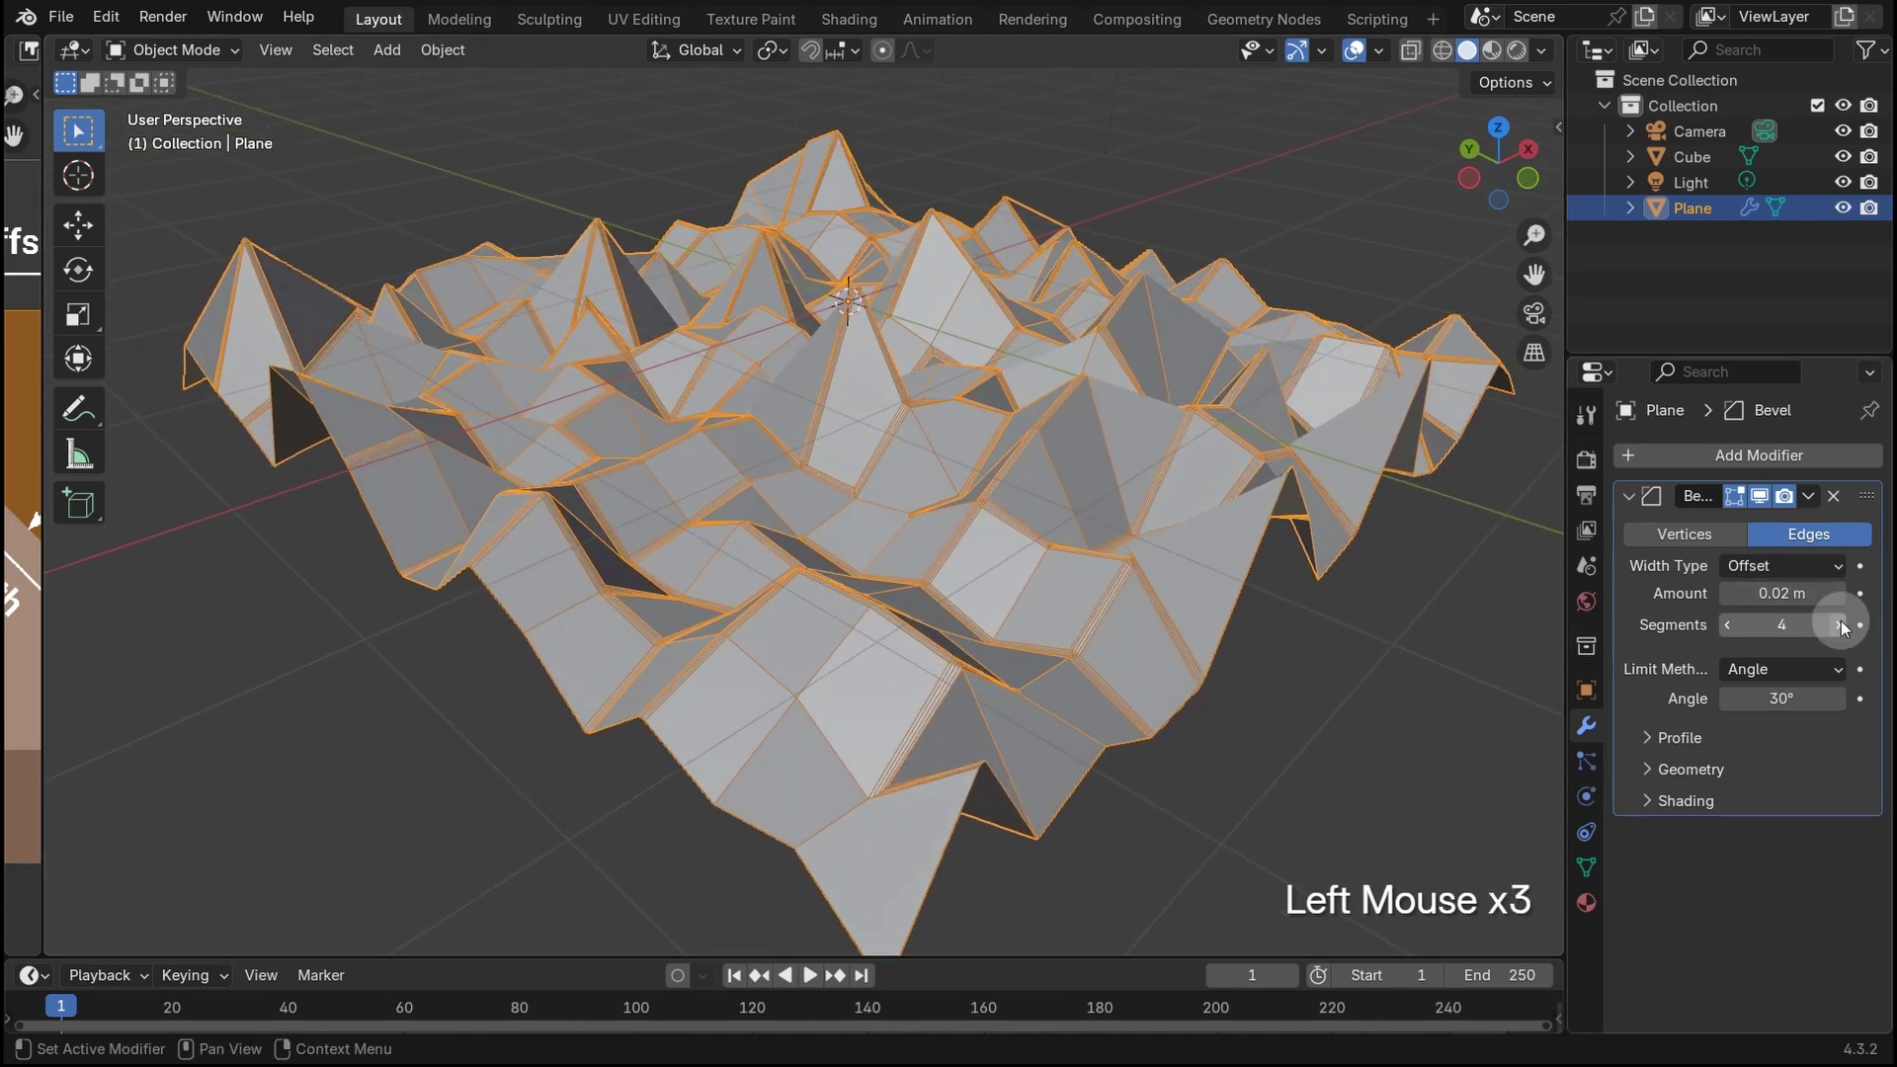
- Alternate the Bevel modifier's width type between Offset and Absolute to compare them, and leave it on Absolute
{"action": "middle_click_drag", "start_coordinate": [1156, 542], "coordinate": [1040, 595]}
{"action": "scroll", "coordinate": [1160, 572], "scroll_direction": "up", "scroll_amount": 1}
{"action": "scroll", "coordinate": [1160, 572], "scroll_direction": "up", "scroll_amount": 1, "text": "shift"}
{"action": "left_click", "coordinate": [1769, 566]}
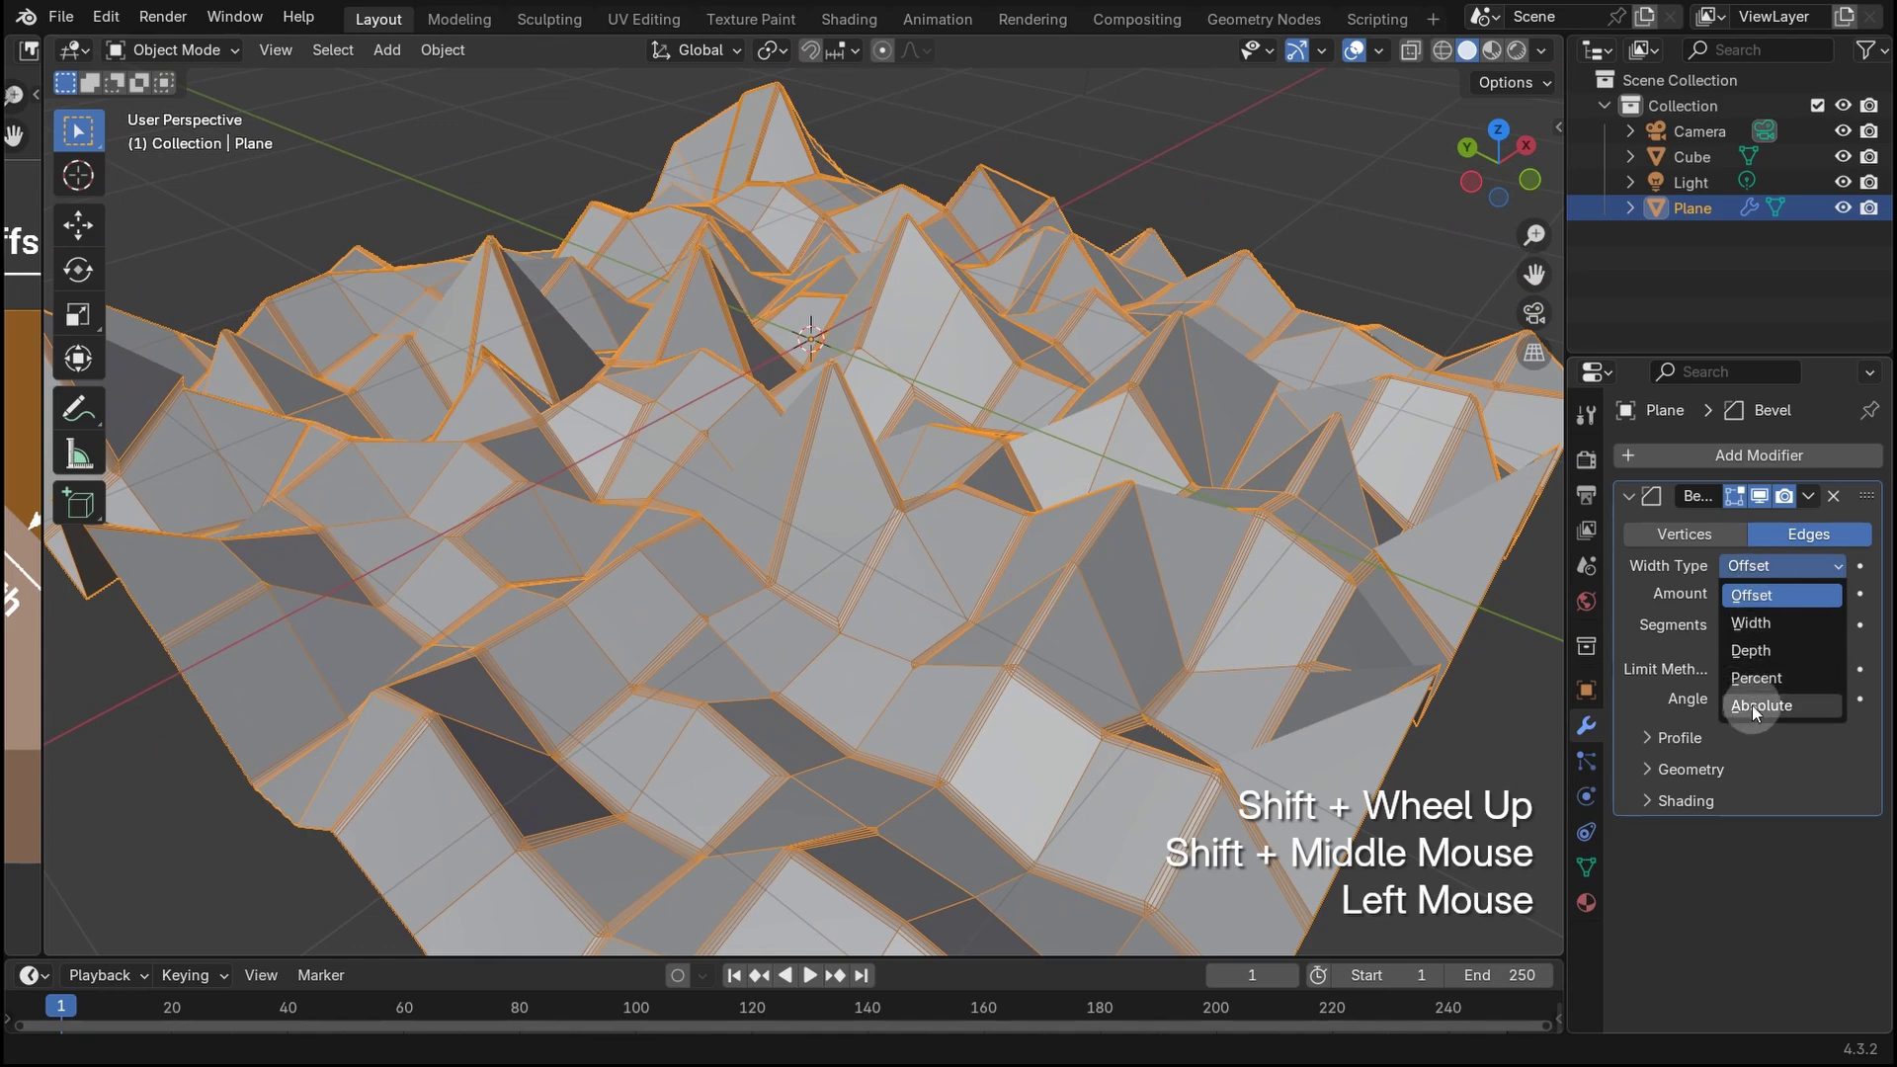
{"action": "left_click", "coordinate": [1755, 708]}
{"action": "left_click", "coordinate": [1764, 566]}
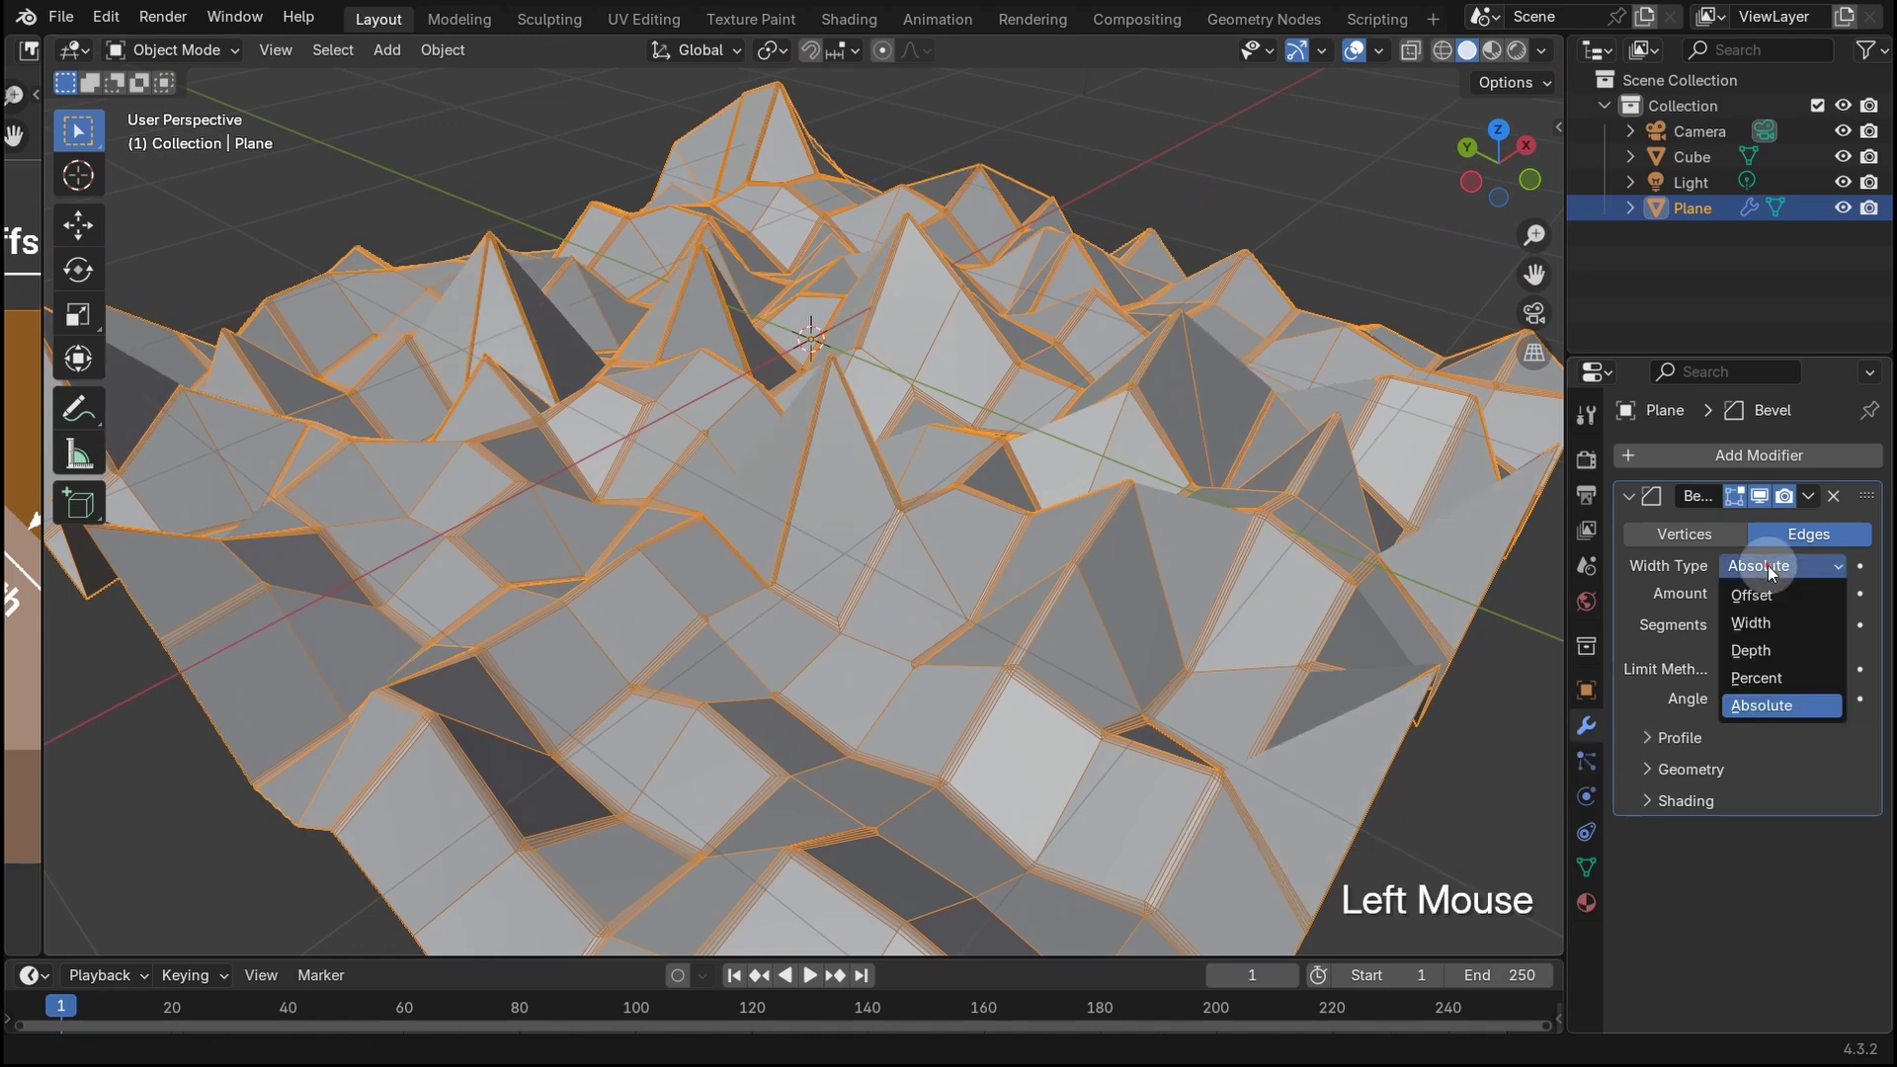
{"action": "left_click", "coordinate": [1759, 596]}
{"action": "left_click_drag", "start_coordinate": [1756, 579], "coordinate": [1759, 706]}
{"action": "left_click", "coordinate": [1769, 567]}
{"action": "left_click", "coordinate": [1756, 597]}
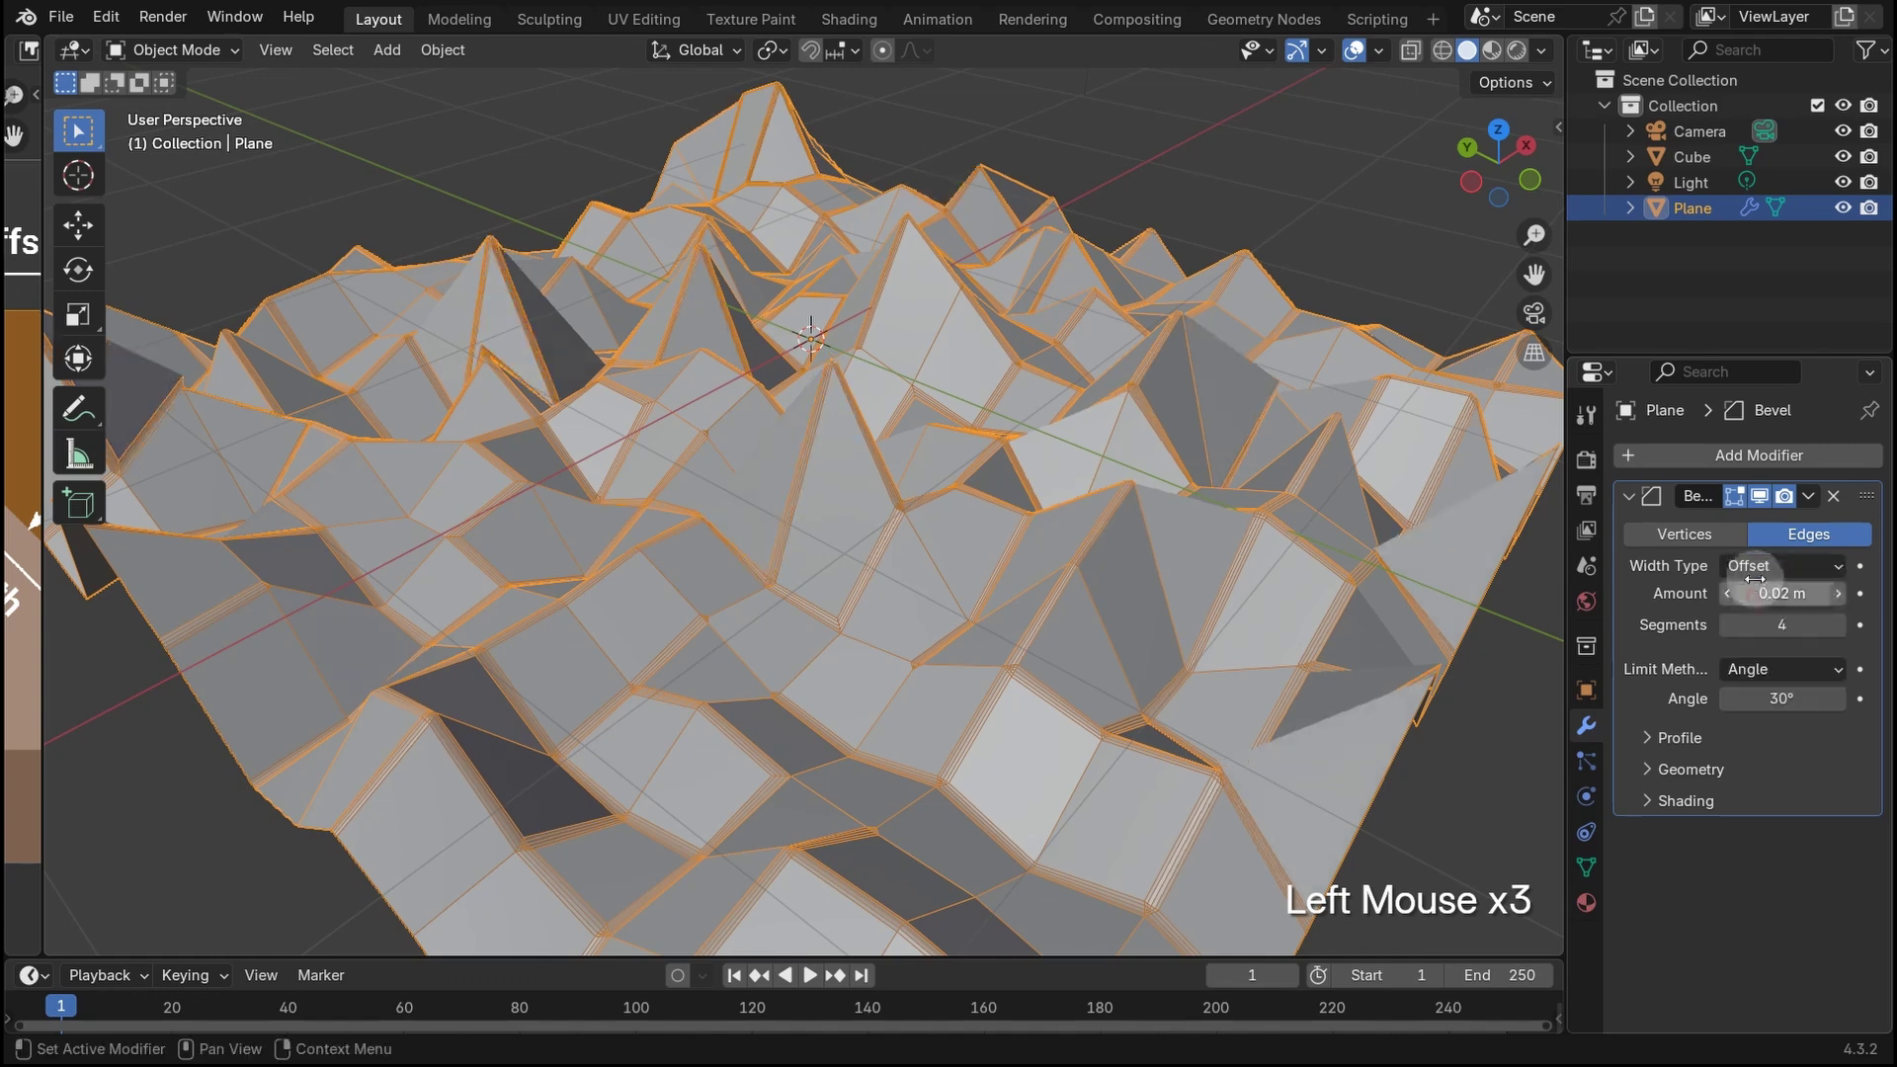
{"action": "left_click", "coordinate": [1764, 566]}
{"action": "left_click", "coordinate": [1762, 705]}
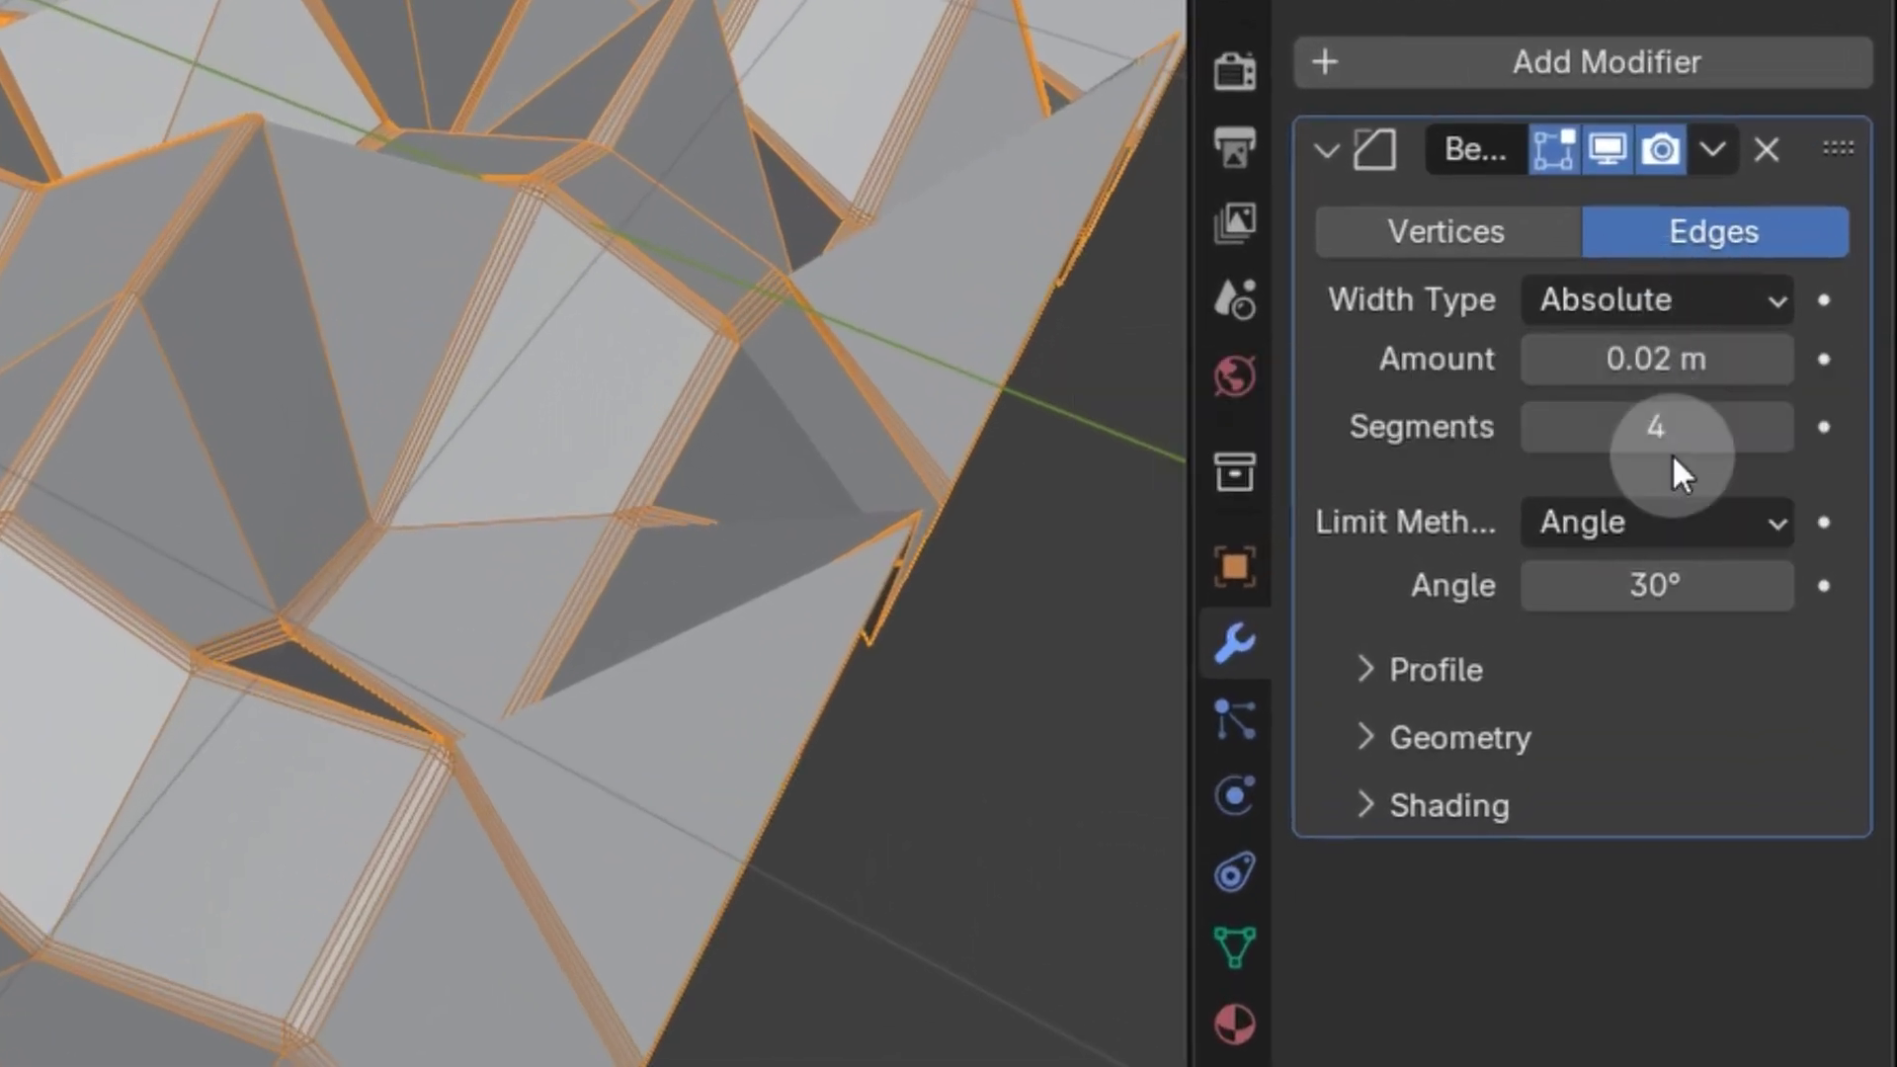
- Step the Bevel modifier's segment count down to 3 and up again repeatedly, and return it to 4
{"action": "scroll", "coordinate": [1668, 437], "scroll_direction": "down", "scroll_amount": 1, "text": "ctrl"}
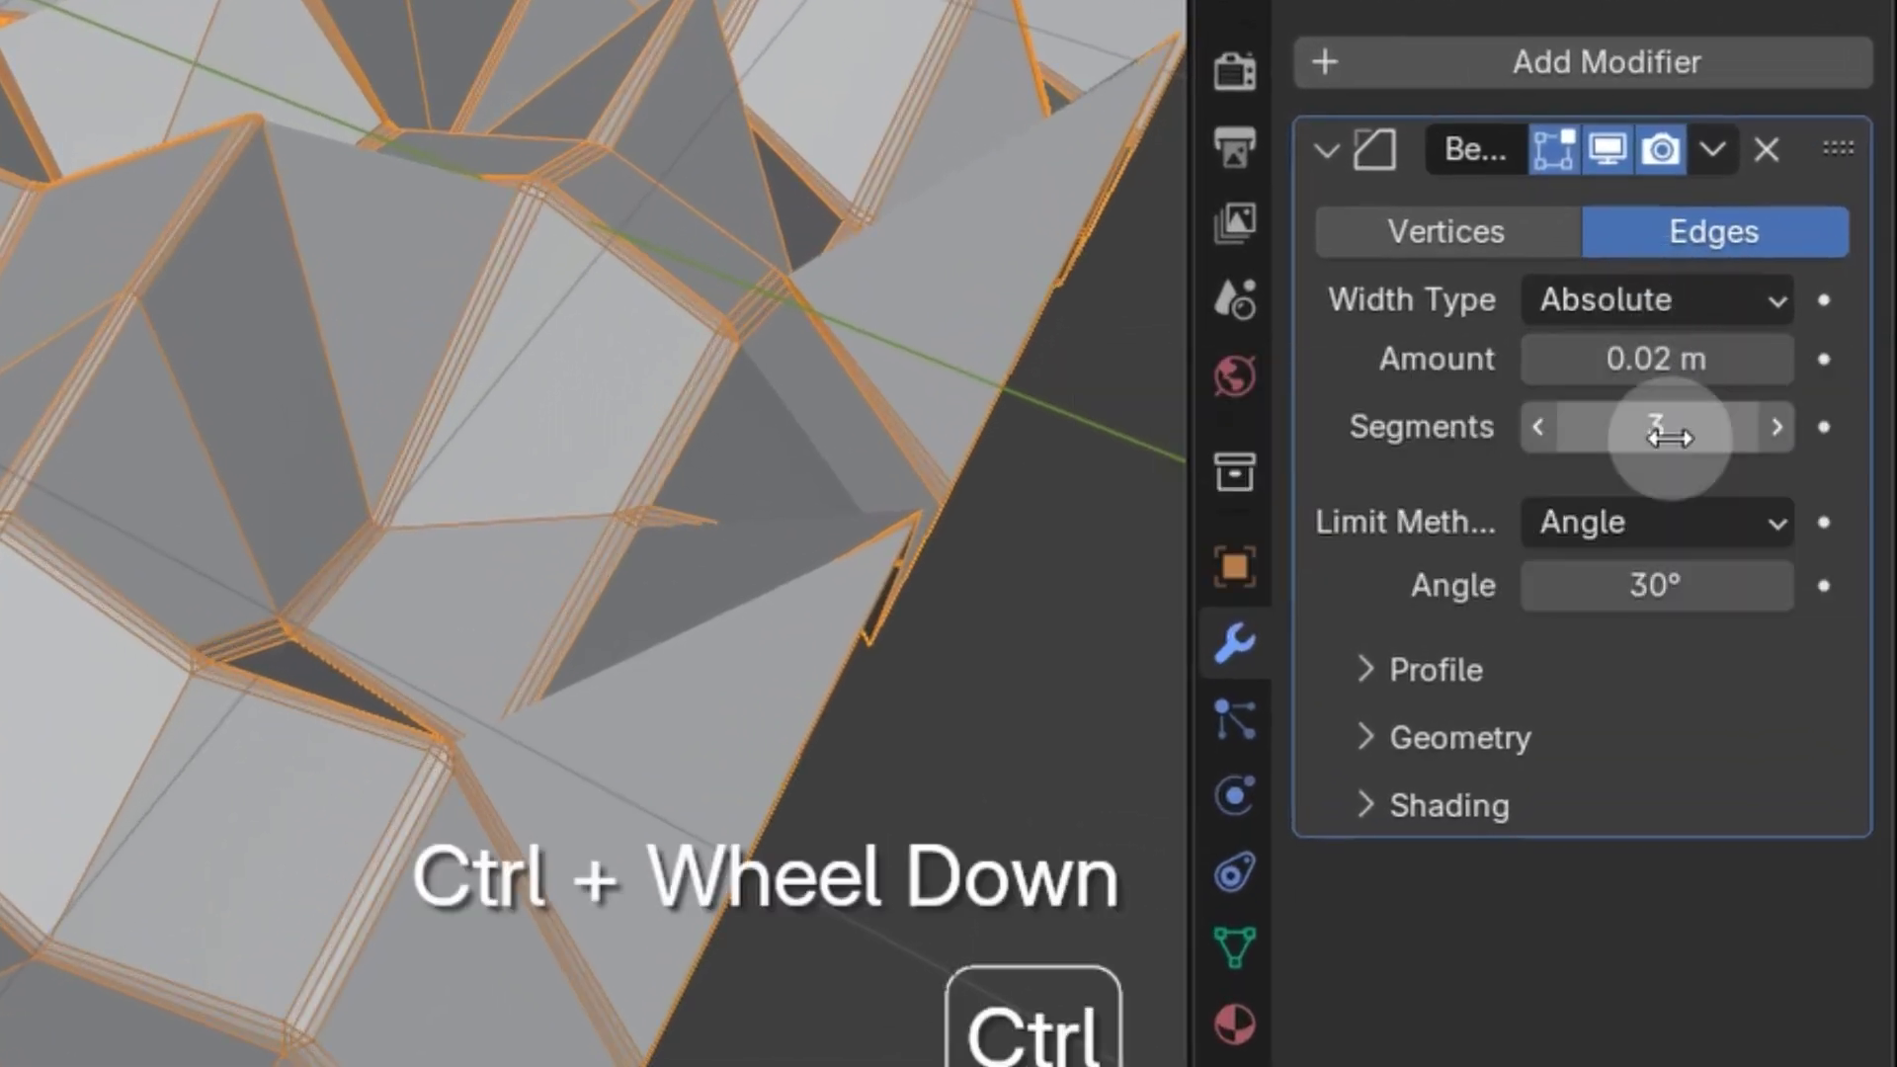
{"action": "scroll", "coordinate": [1720, 433], "scroll_direction": "up", "scroll_amount": 2, "text": "ctrl"}
{"action": "scroll", "coordinate": [1720, 433], "scroll_direction": "down", "scroll_amount": 2, "text": "ctrl"}
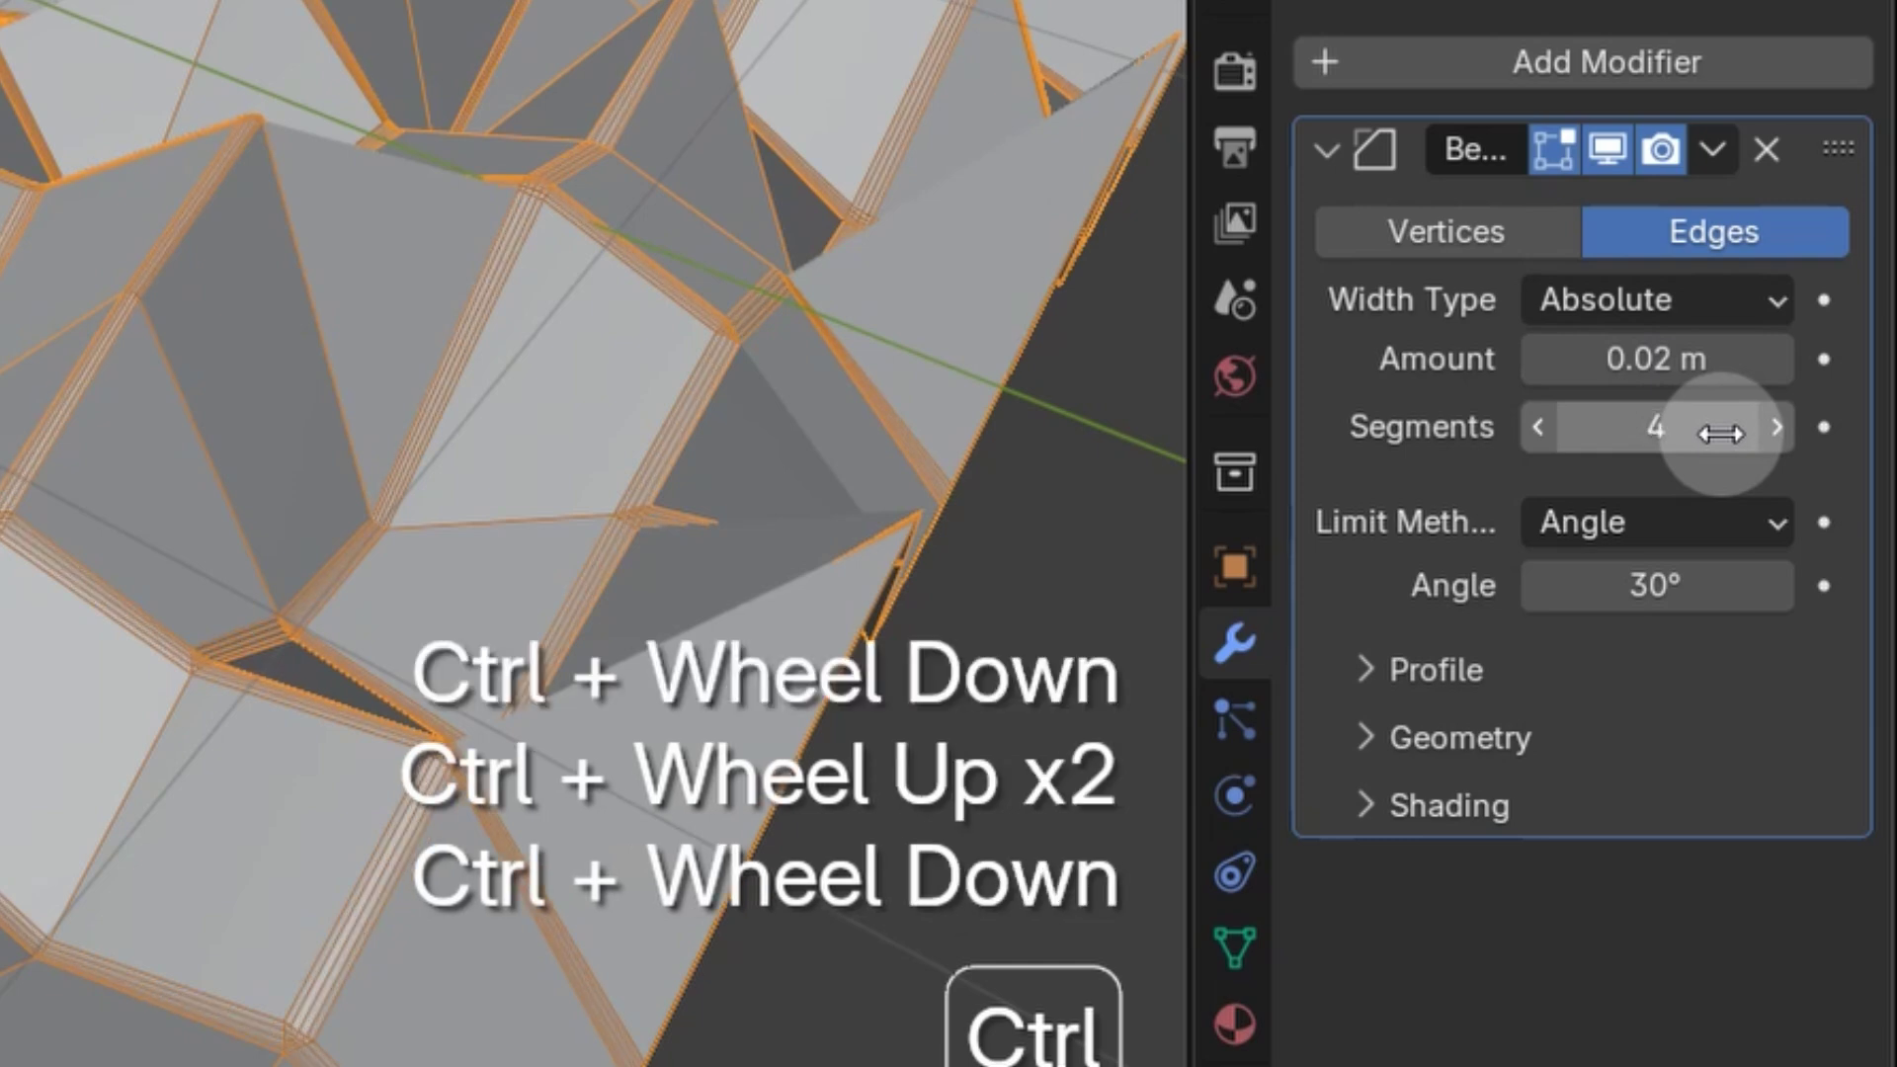
{"action": "scroll", "coordinate": [1720, 432], "scroll_direction": "up", "scroll_amount": 2, "text": "ctrl"}
{"action": "scroll", "coordinate": [1720, 433], "scroll_direction": "down", "scroll_amount": 2, "text": "ctrl"}
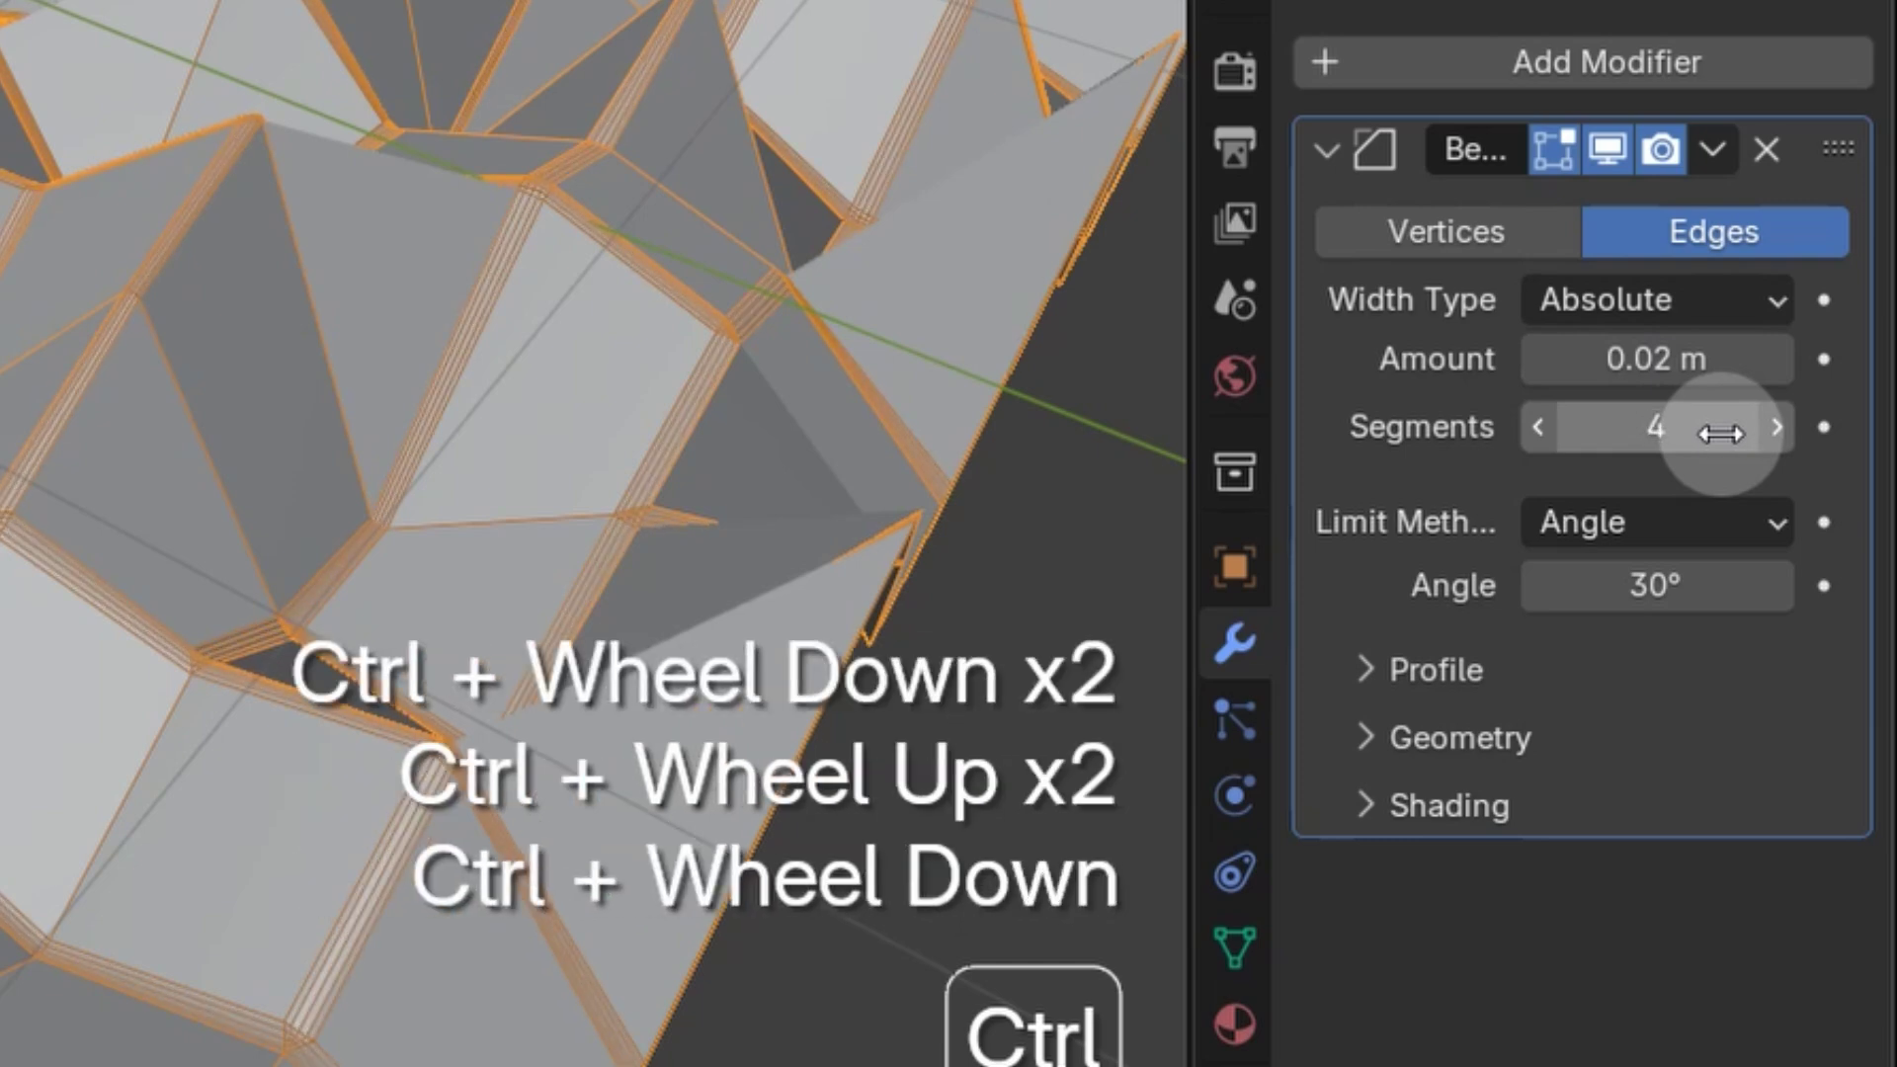
{"action": "scroll", "coordinate": [1720, 433], "scroll_direction": "up", "scroll_amount": 1, "text": "ctrl"}
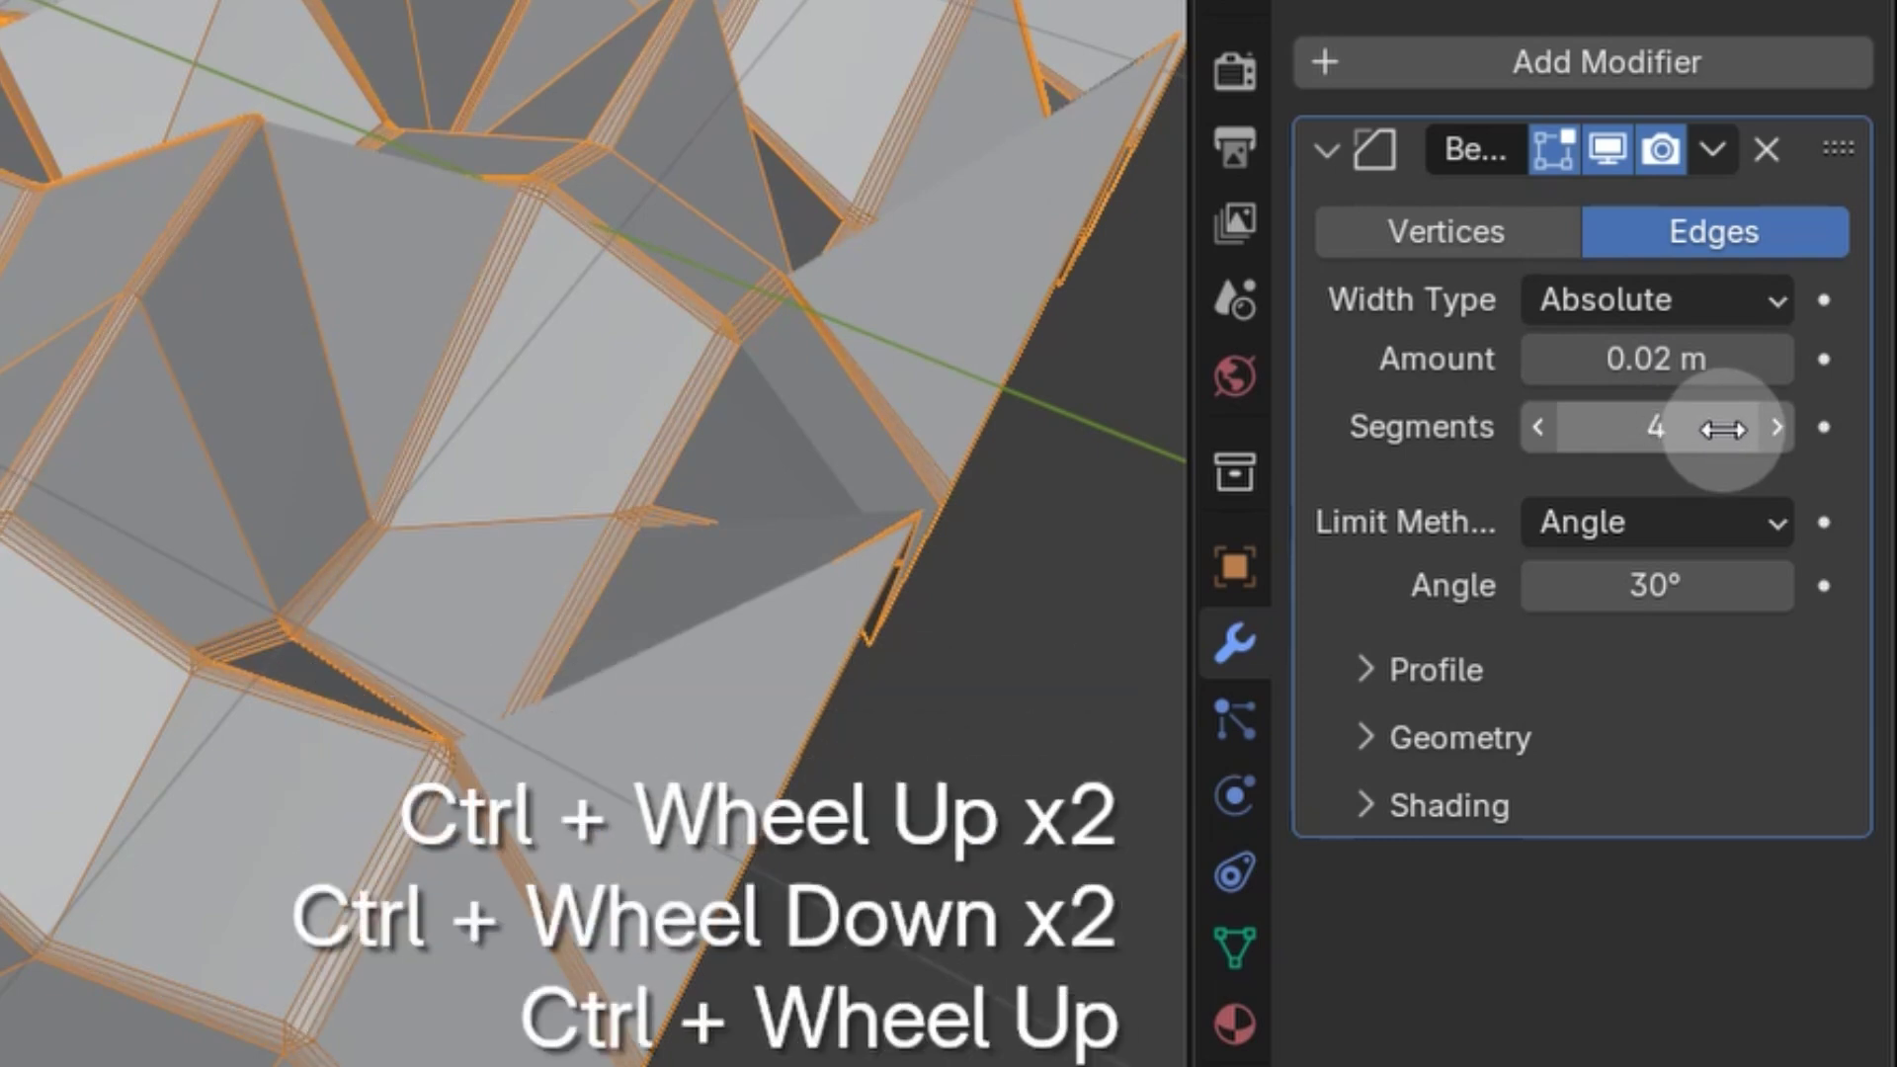
- Cycle the Bevel modifier's width type through Percent, Absolute and Offset, and leave it on Offset
{"action": "left_click", "coordinate": [1691, 299]}
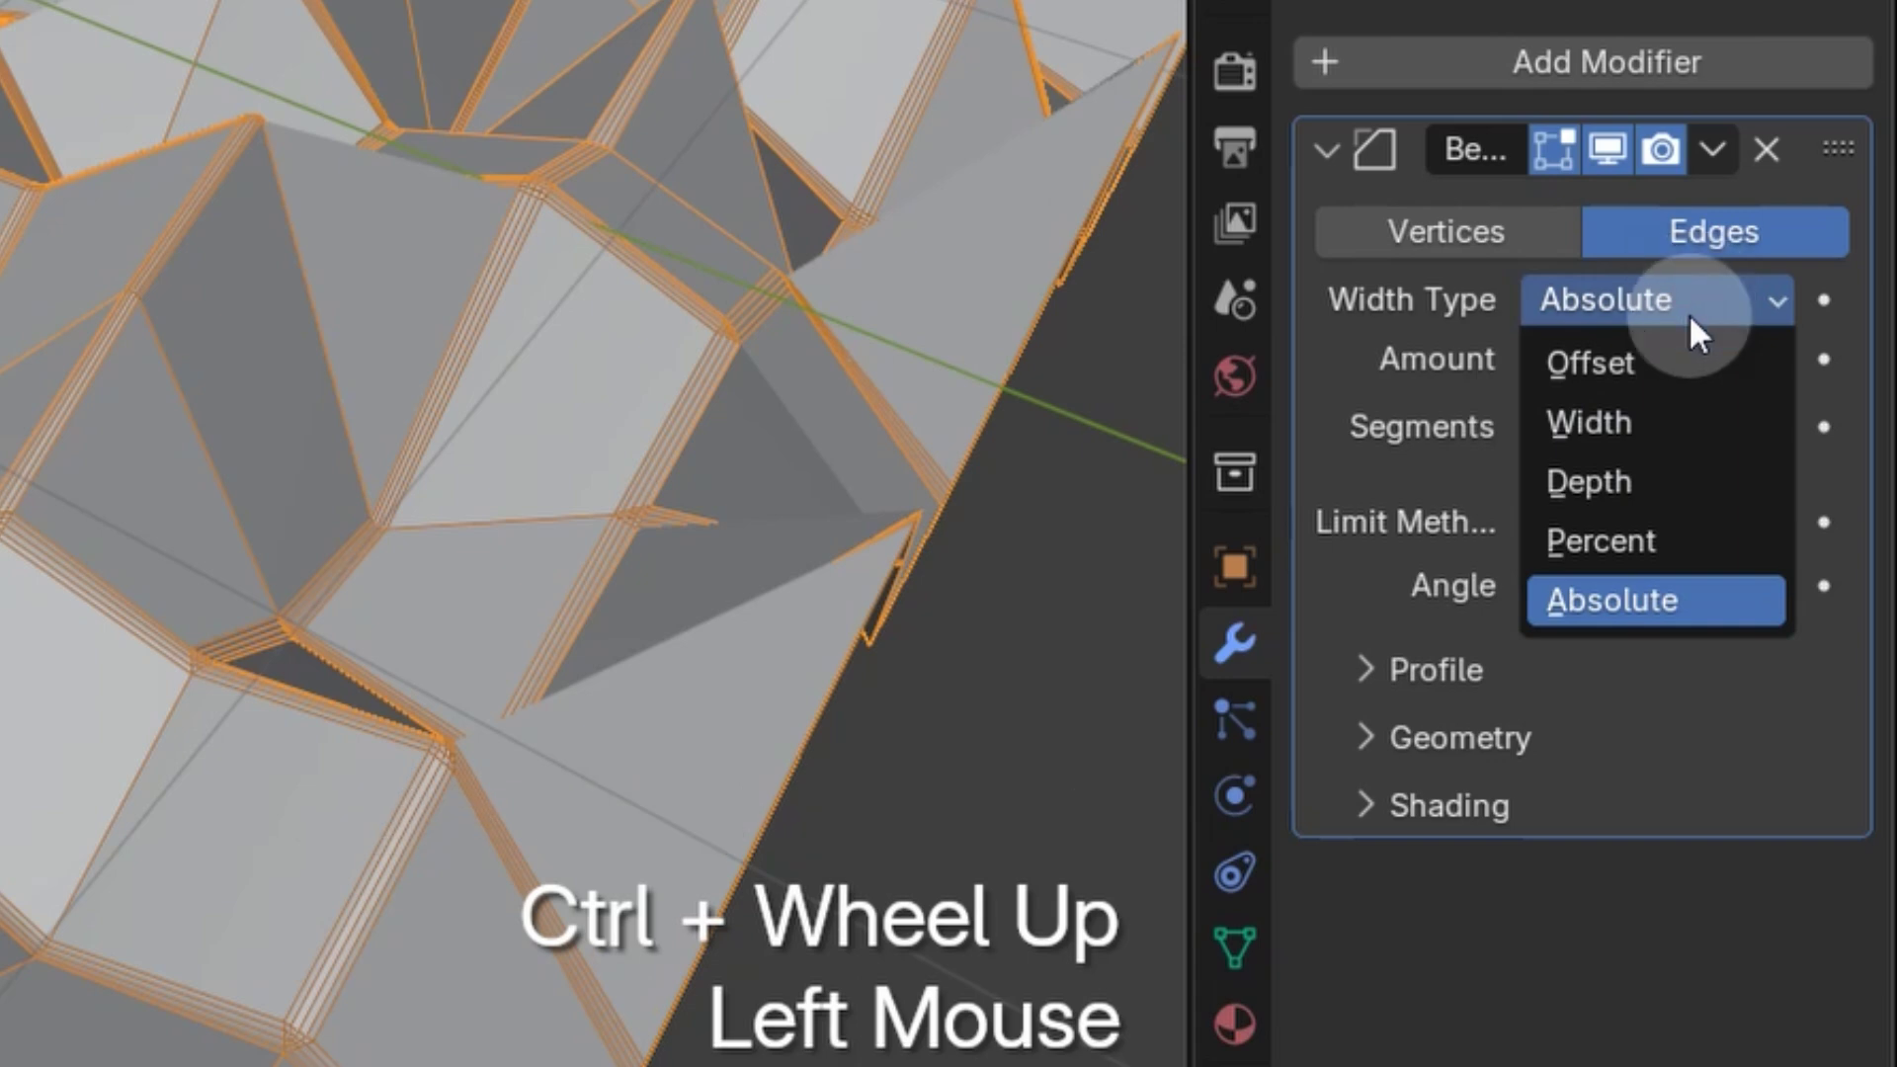
{"action": "left_click", "coordinate": [1699, 312]}
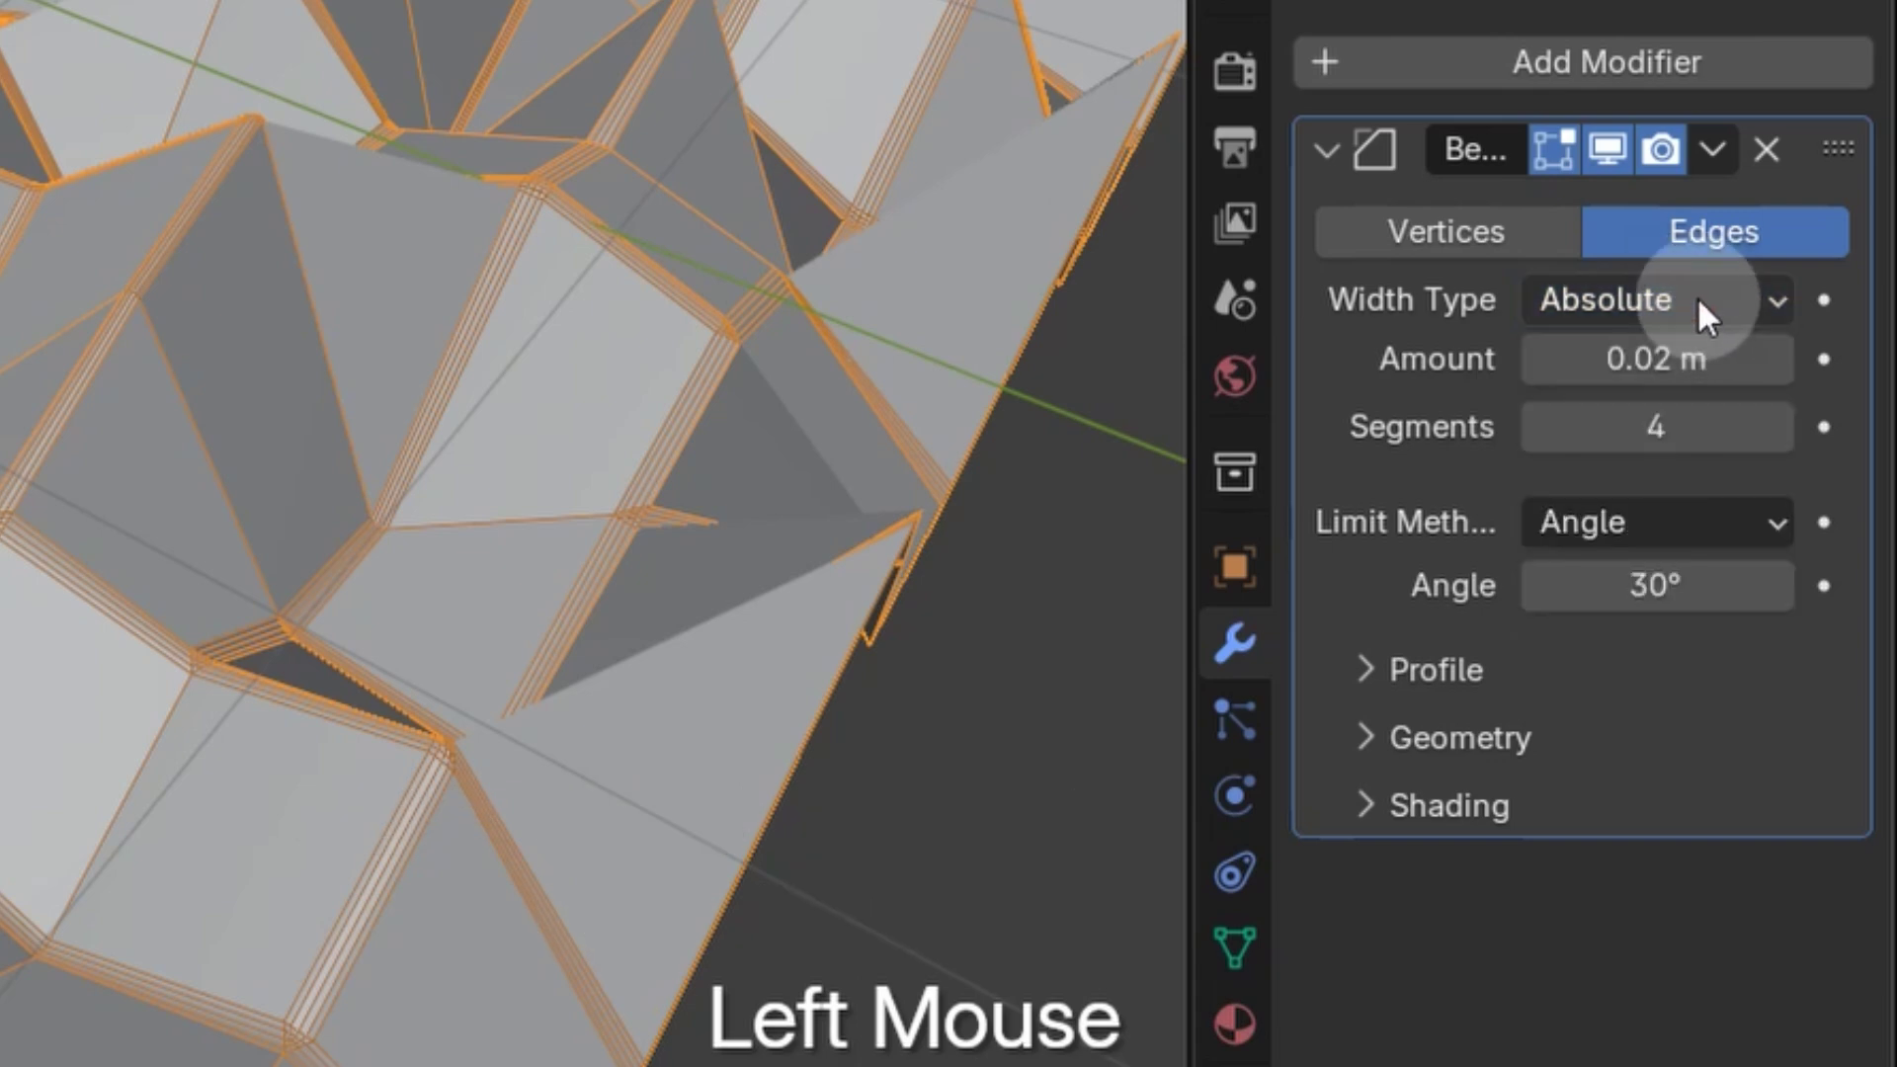
{"action": "scroll", "coordinate": [1698, 296], "scroll_direction": "up", "scroll_amount": 1, "text": "ctrl"}
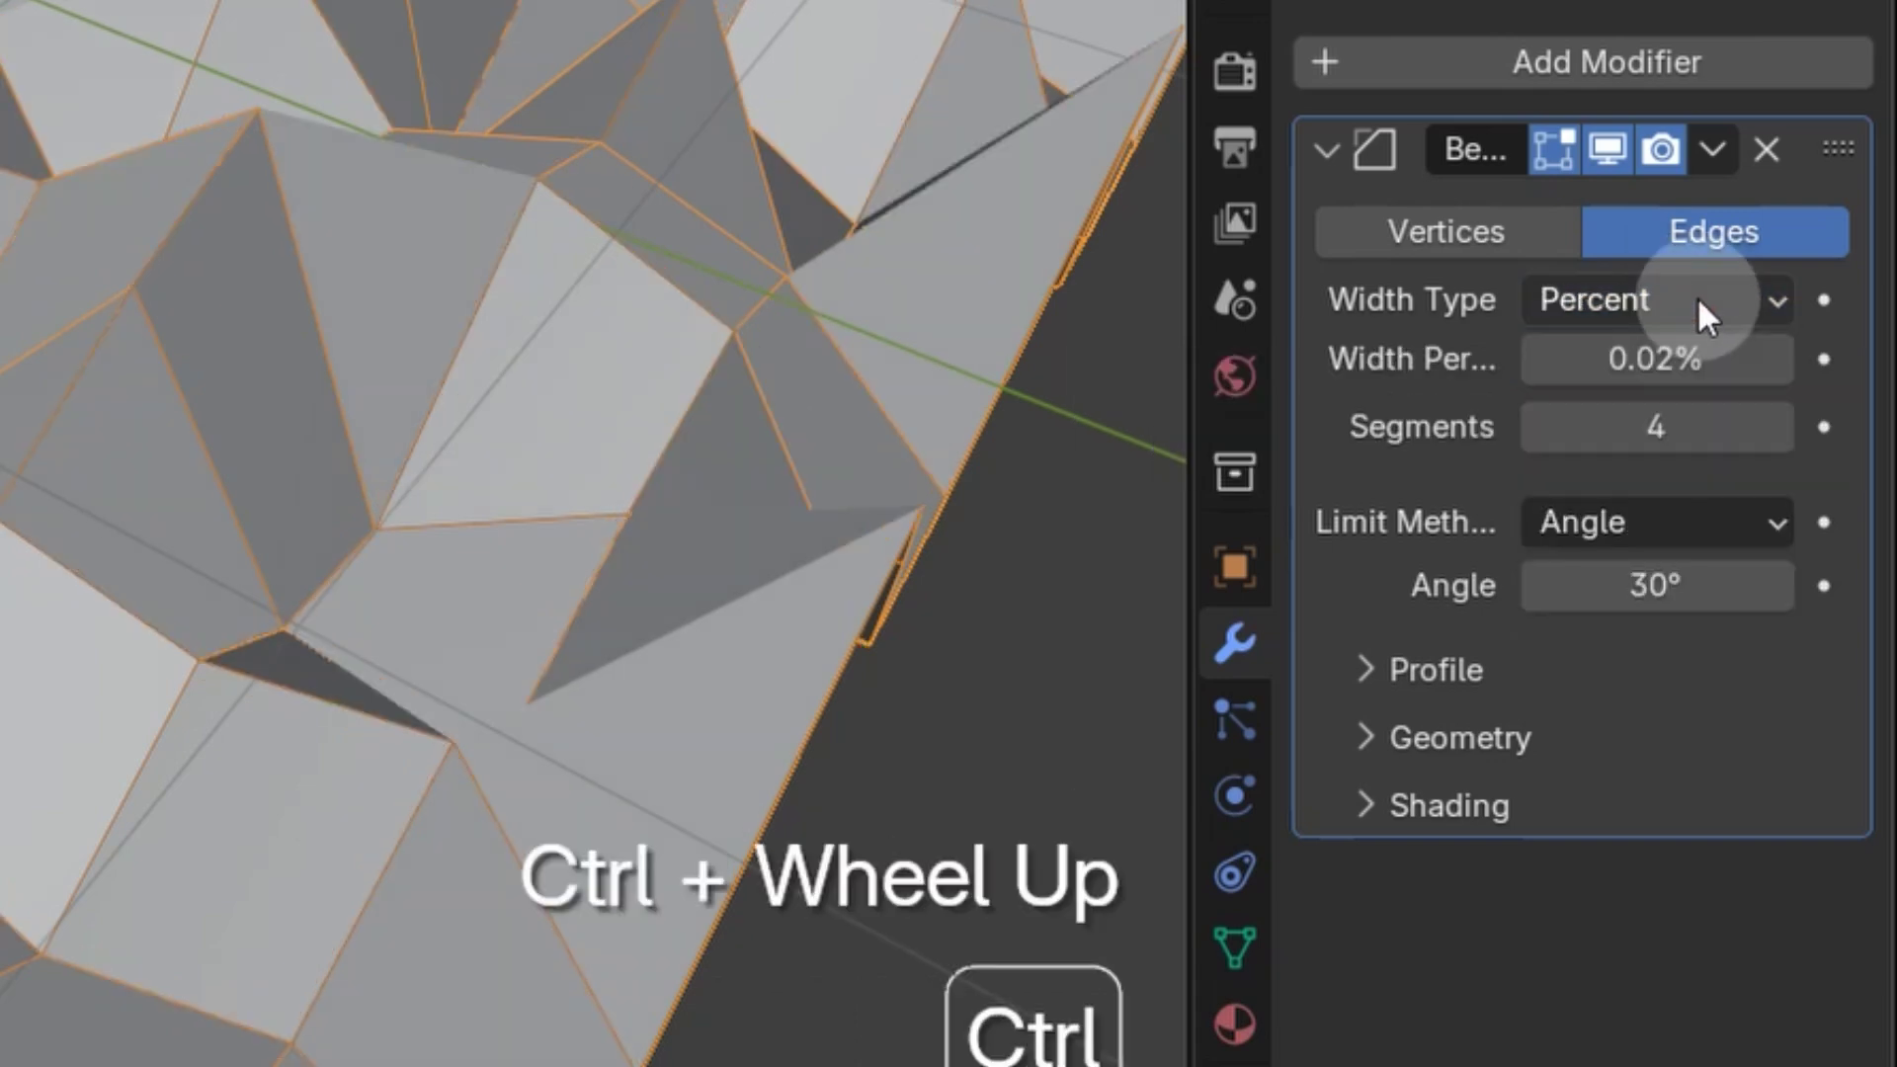
{"action": "scroll", "coordinate": [1698, 297], "scroll_direction": "down", "scroll_amount": 2, "text": "ctrl"}
{"action": "scroll", "coordinate": [1697, 297], "scroll_direction": "up", "scroll_amount": 1, "text": "ctrl"}
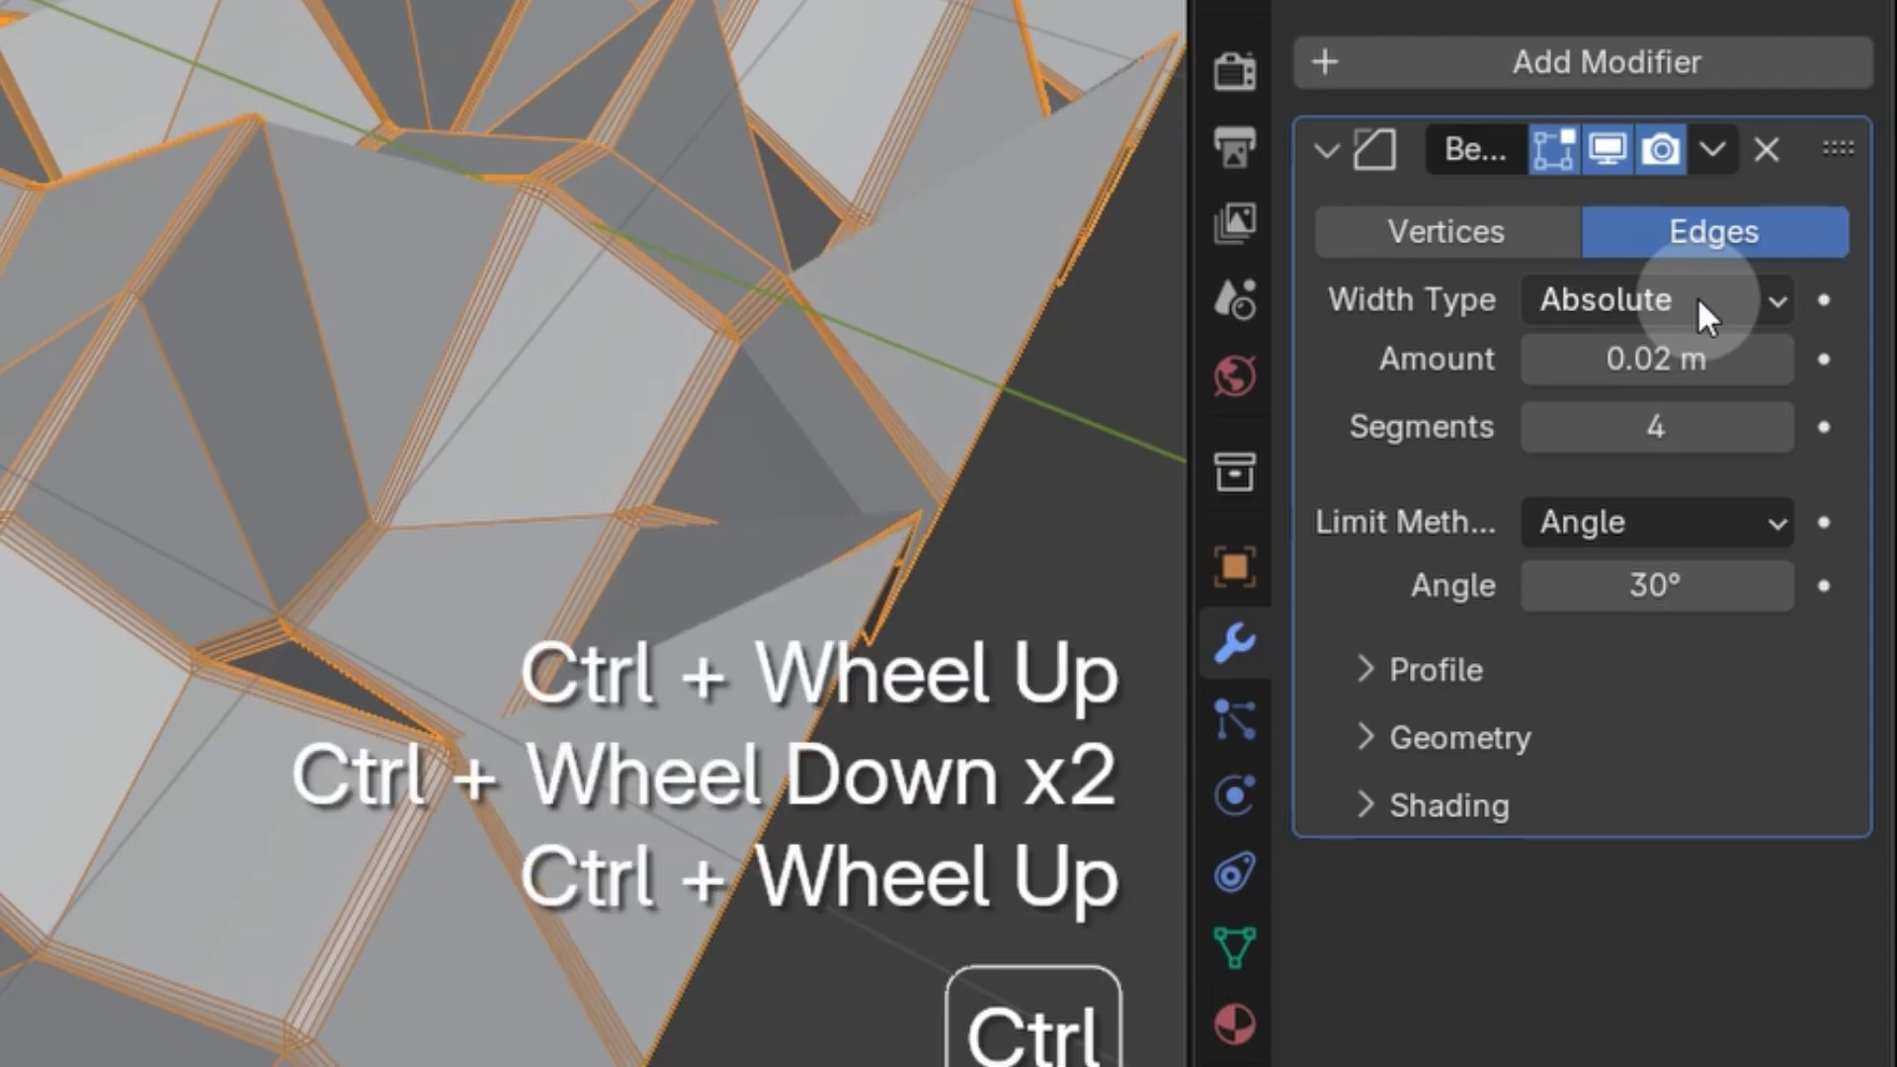
{"action": "scroll", "coordinate": [1697, 297], "scroll_direction": "down", "scroll_amount": 1, "text": "ctrl"}
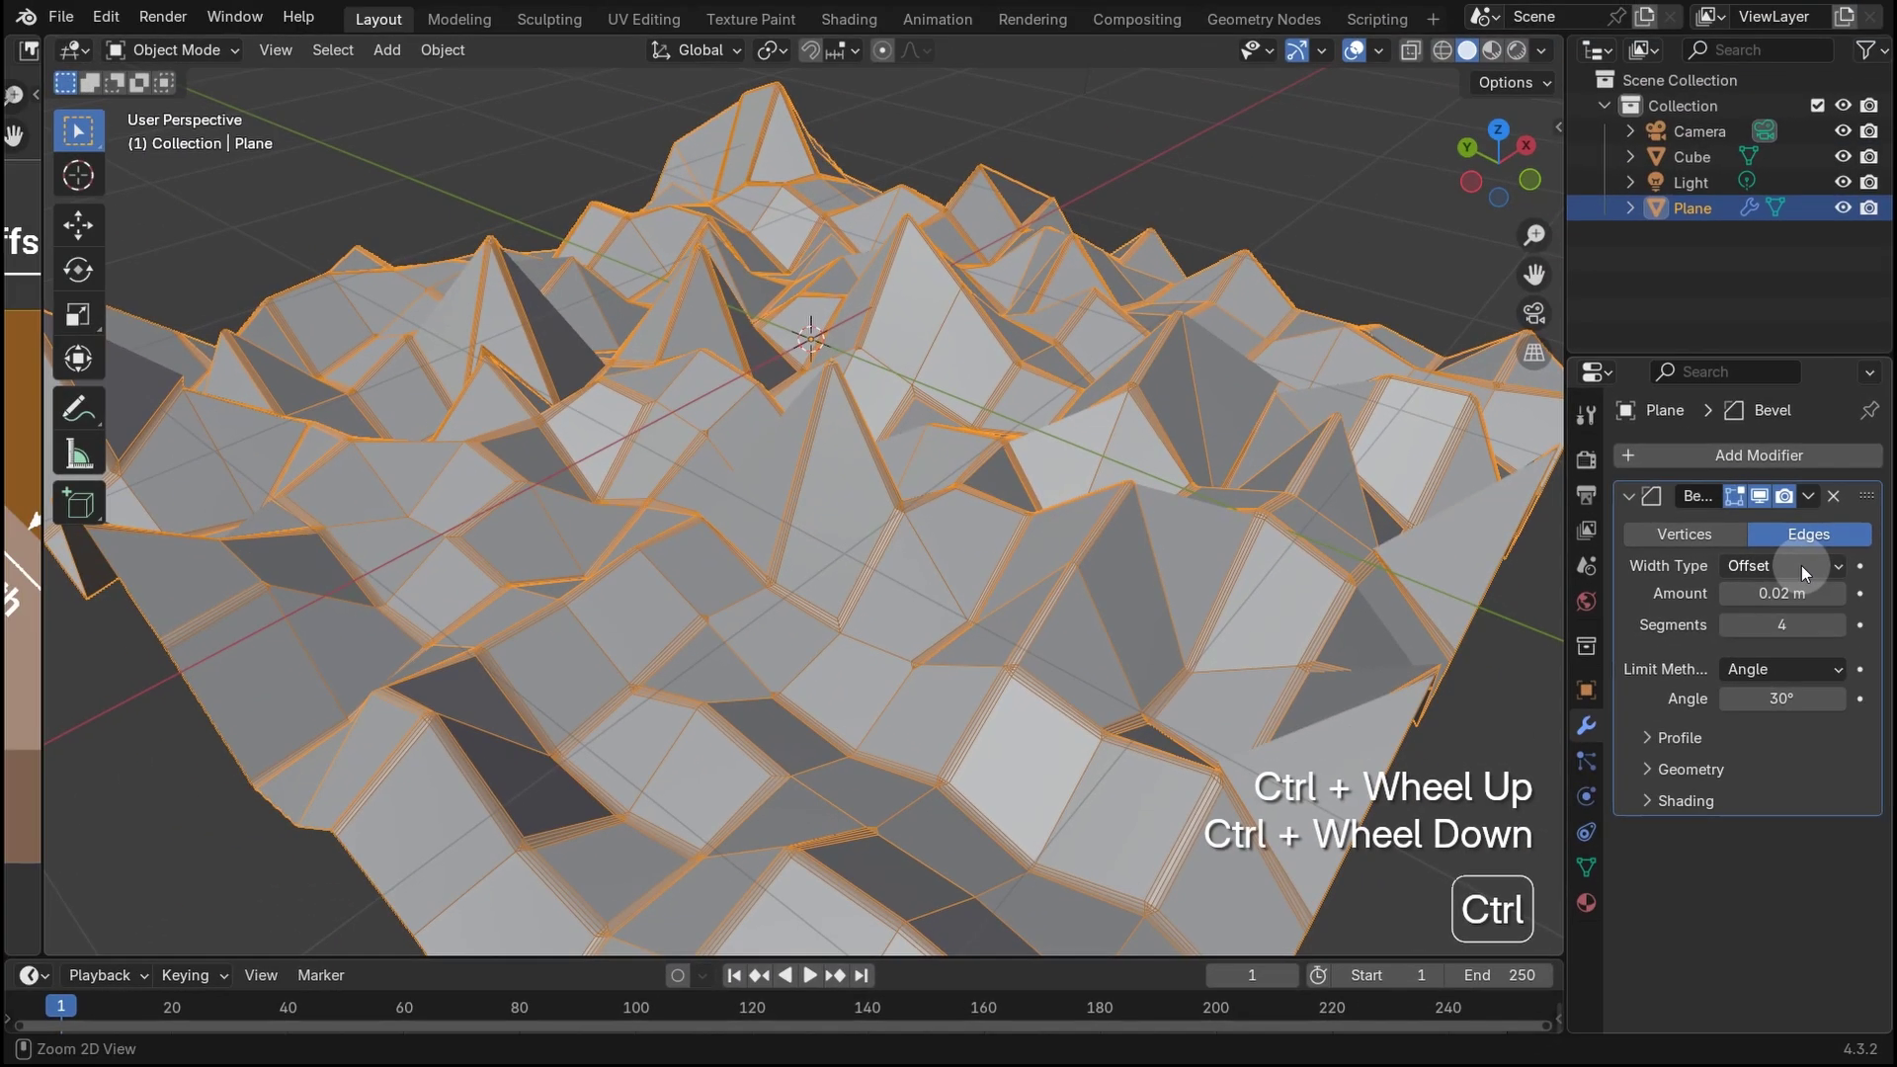
{"action": "scroll", "coordinate": [1698, 296], "scroll_direction": "up", "scroll_amount": 1, "text": "ctrl"}
{"action": "scroll", "coordinate": [1800, 566], "scroll_direction": "down", "scroll_amount": 1, "text": "ctrl"}
- Compare the Offset and Absolute width types from above on the bevels around a sharp peak
{"action": "scroll", "coordinate": [854, 370], "scroll_direction": "up", "scroll_amount": 2}
{"action": "scroll", "coordinate": [856, 365], "scroll_direction": "up", "scroll_amount": 1, "text": "shift"}
{"action": "middle_click_drag", "start_coordinate": [856, 366], "coordinate": [1017, 555], "text": "shift"}
{"action": "scroll", "coordinate": [885, 539], "scroll_direction": "up", "scroll_amount": 2}
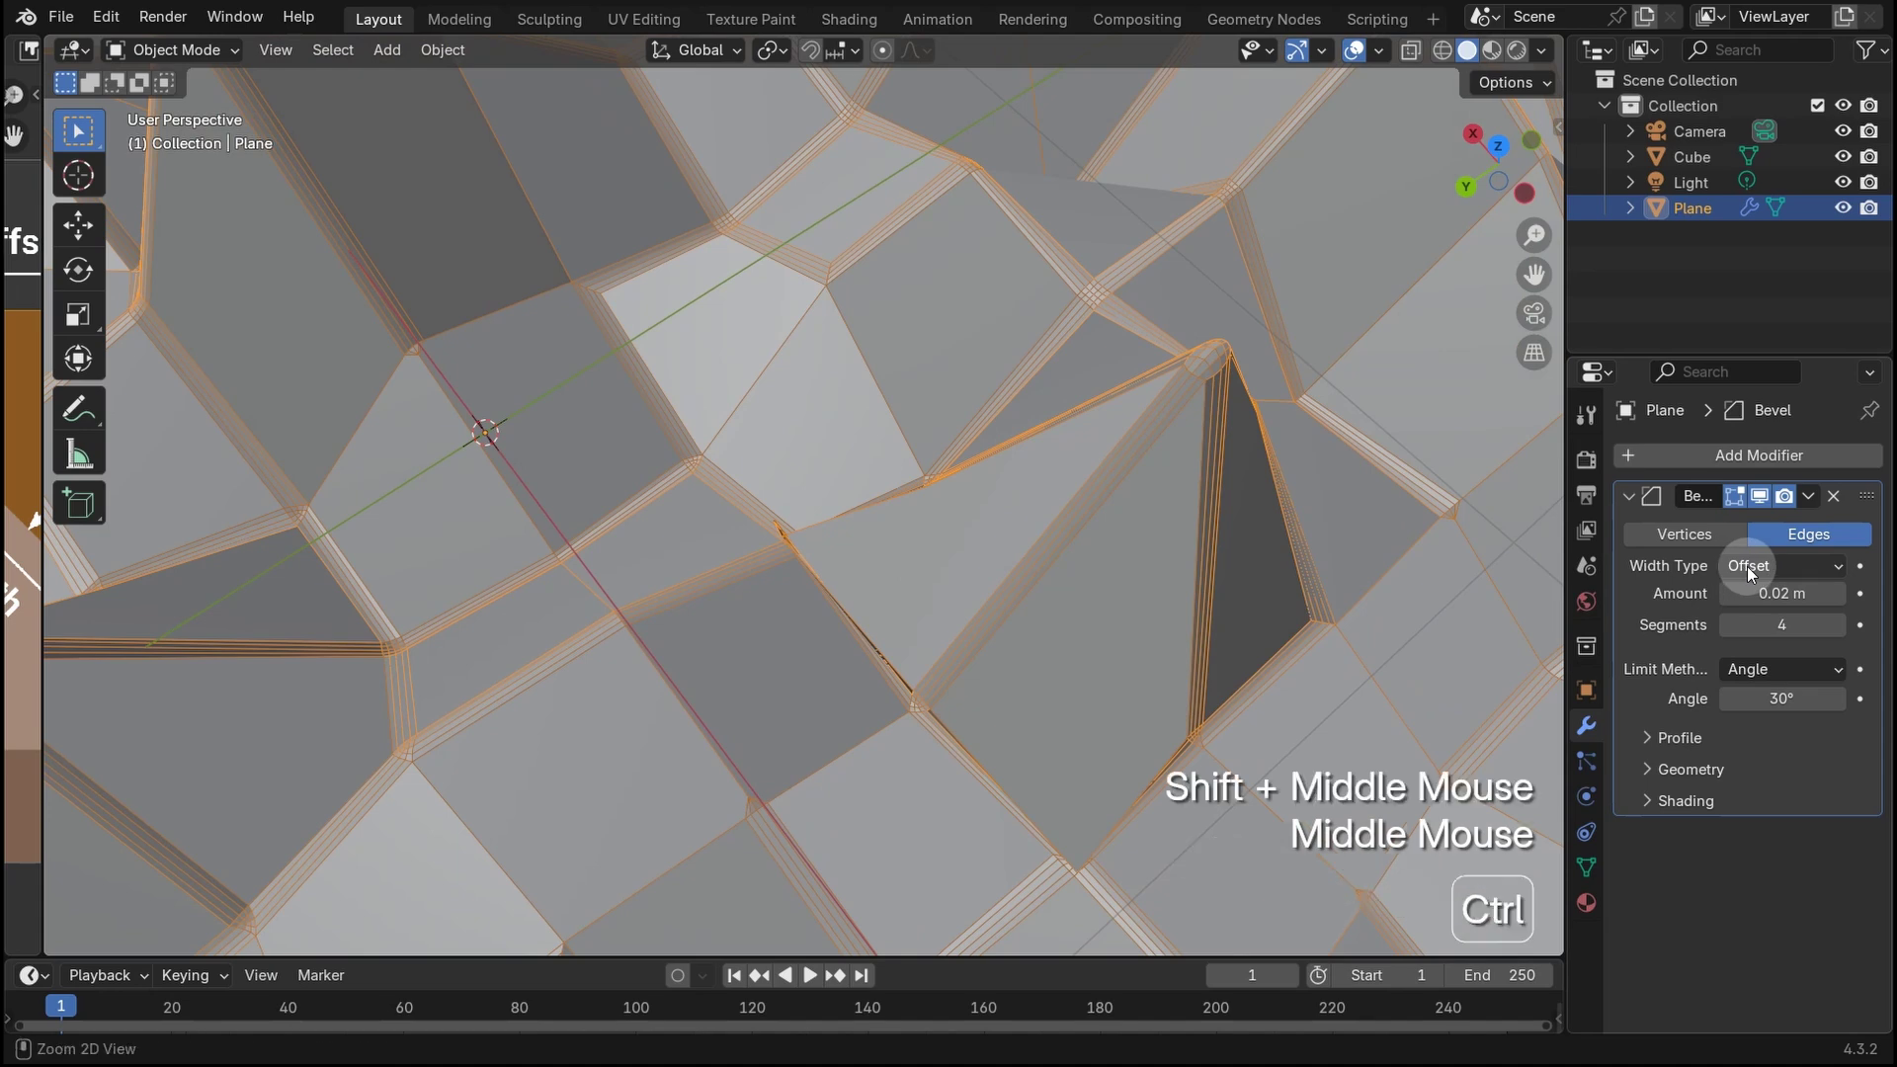
{"action": "scroll", "coordinate": [1747, 566], "scroll_direction": "up", "scroll_amount": 1, "text": "ctrl"}
{"action": "scroll", "coordinate": [1747, 566], "scroll_direction": "down", "scroll_amount": 1, "text": "ctrl"}
{"action": "scroll", "coordinate": [1747, 567], "scroll_direction": "up", "scroll_amount": 1, "text": "ctrl"}
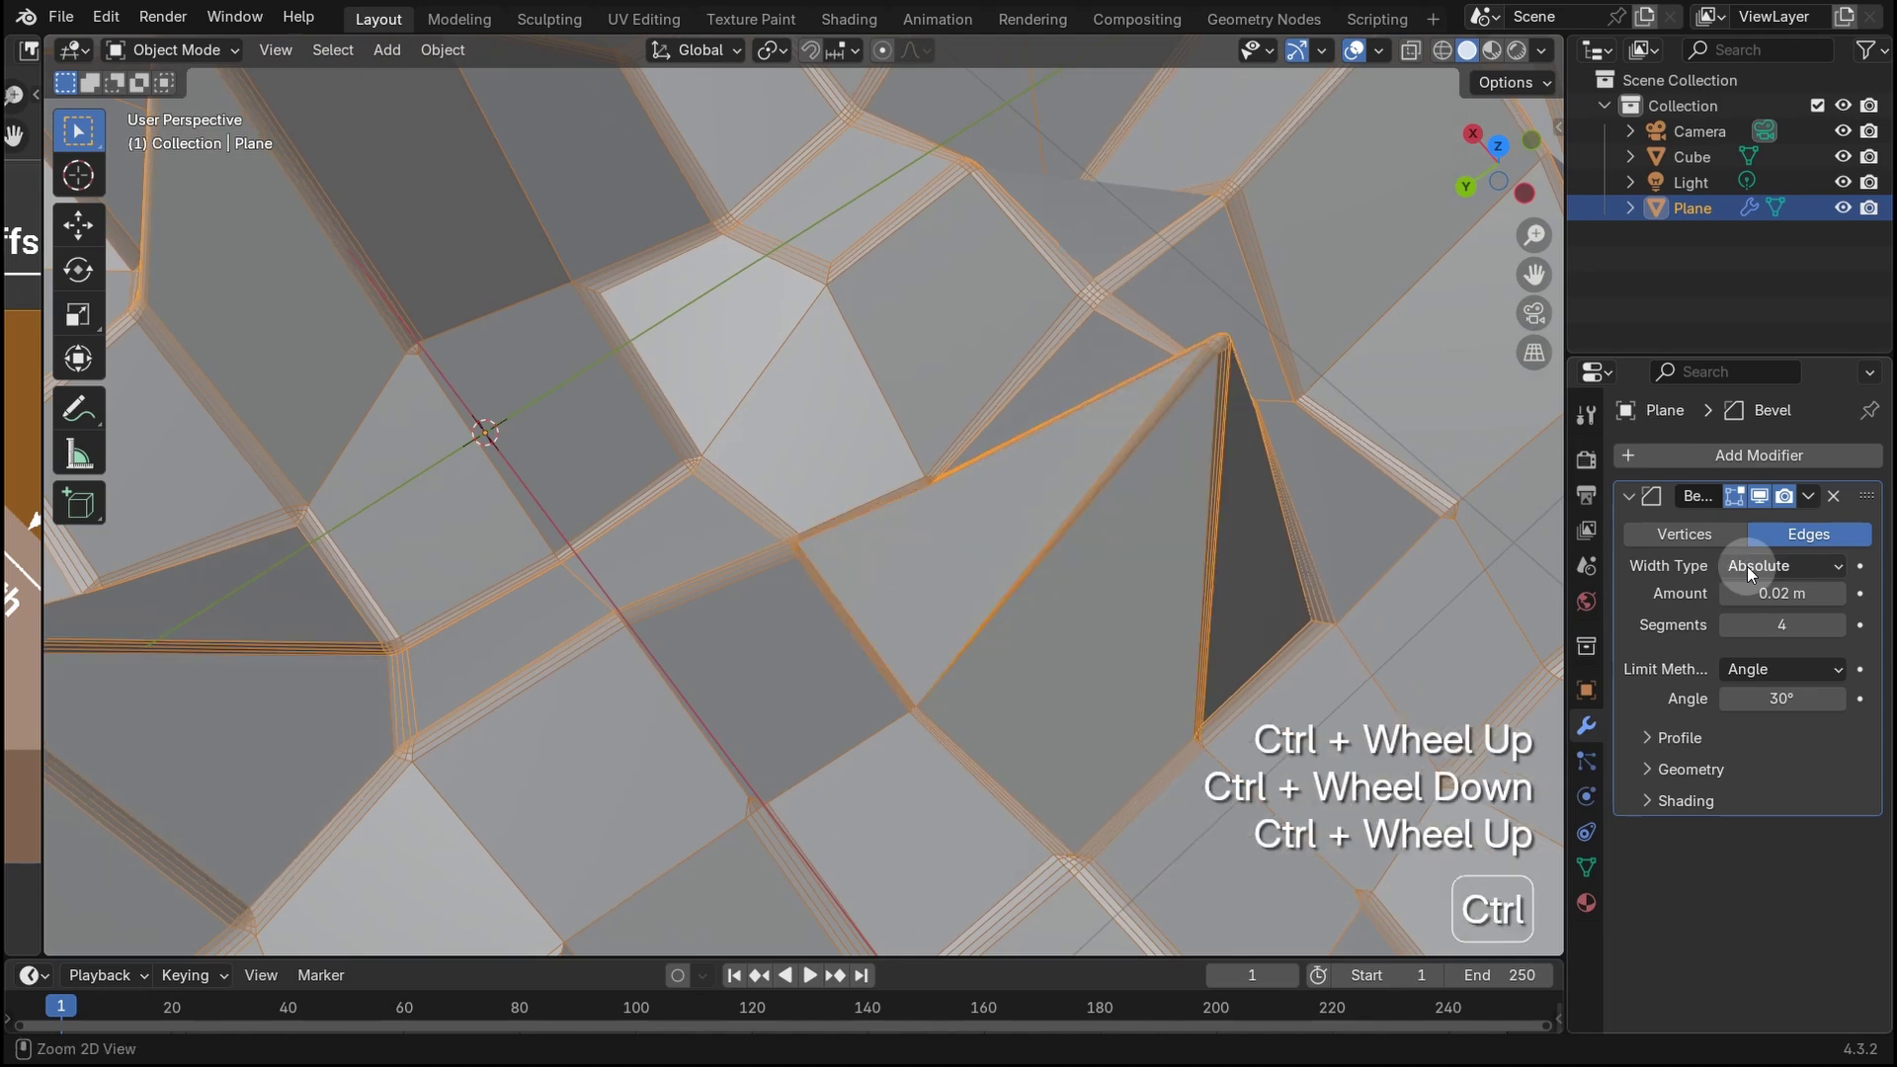
{"action": "scroll", "coordinate": [1747, 567], "scroll_direction": "down", "scroll_amount": 1, "text": "ctrl"}
{"action": "scroll", "coordinate": [1747, 566], "scroll_direction": "up", "scroll_amount": 1, "text": "ctrl"}
{"action": "scroll", "coordinate": [1747, 566], "scroll_direction": "down", "scroll_amount": 1, "text": "ctrl"}
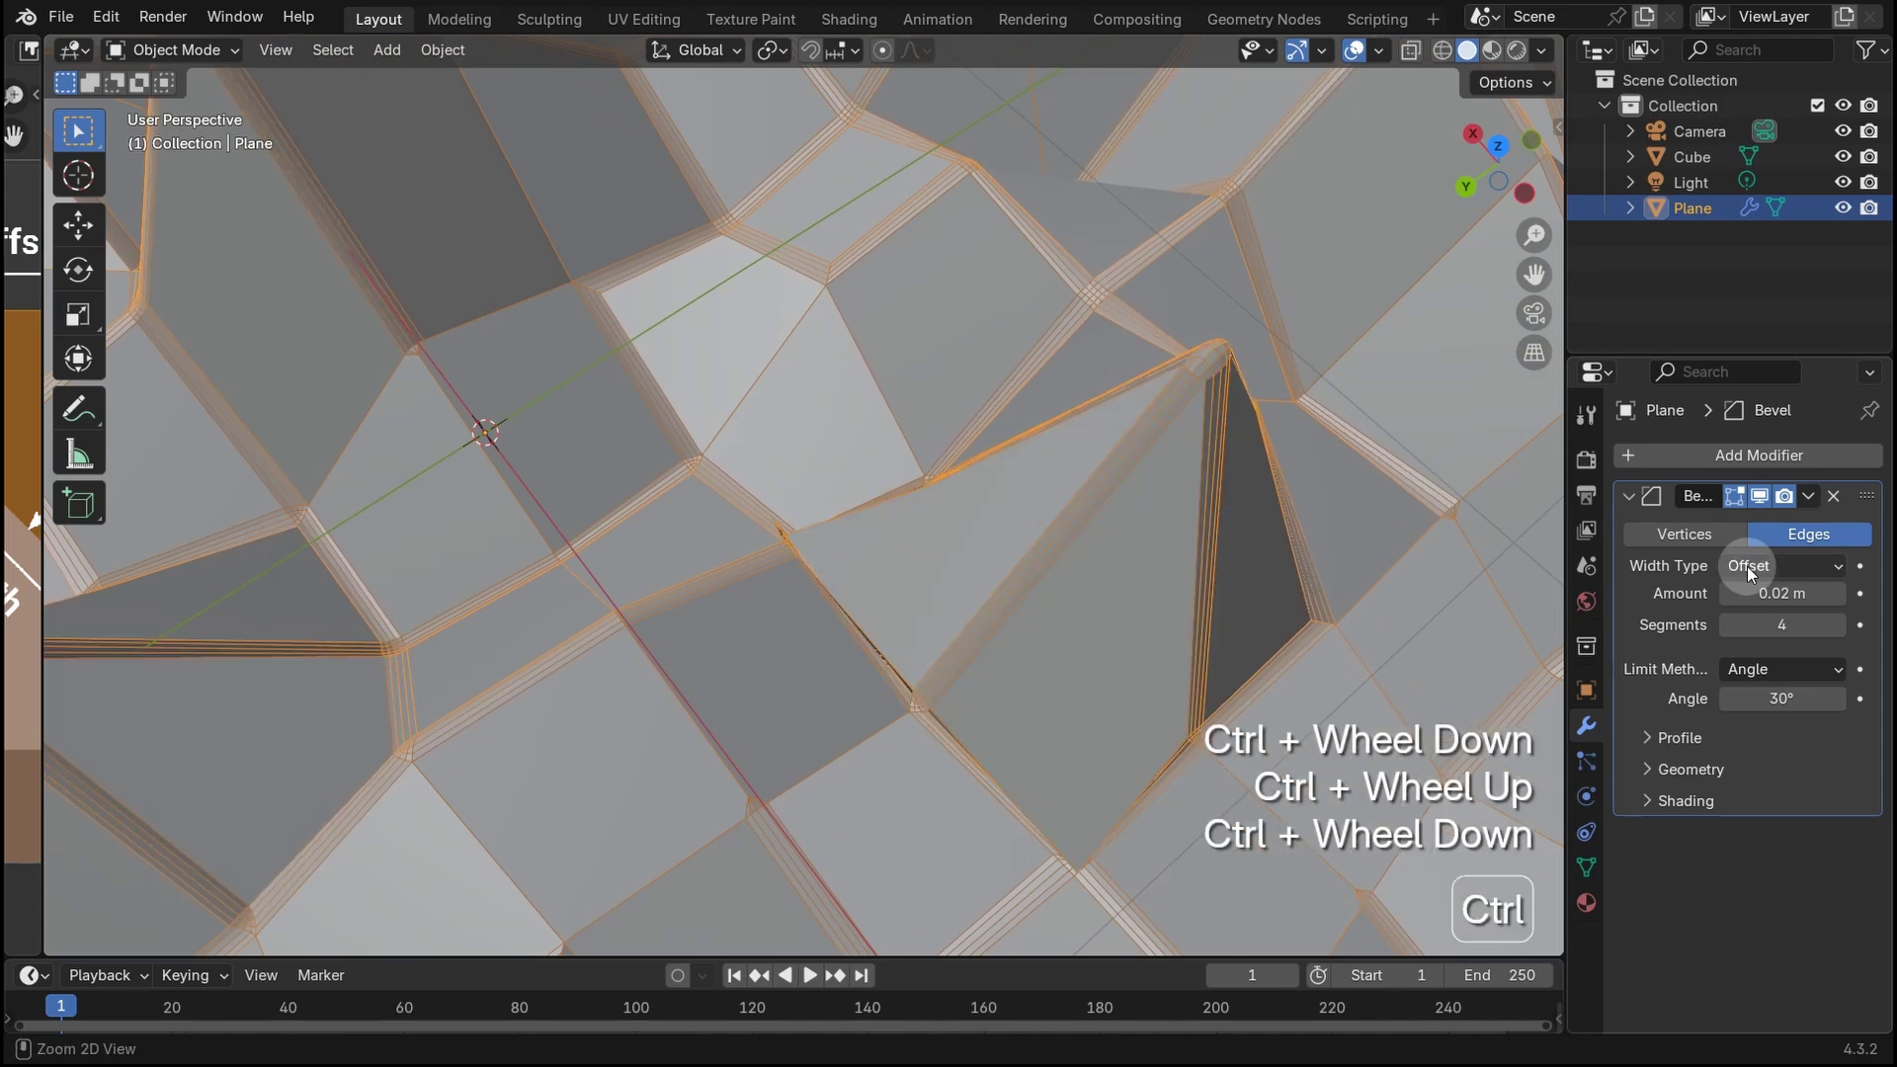
{"action": "scroll", "coordinate": [1752, 567], "scroll_direction": "up", "scroll_amount": 1, "text": "ctrl"}
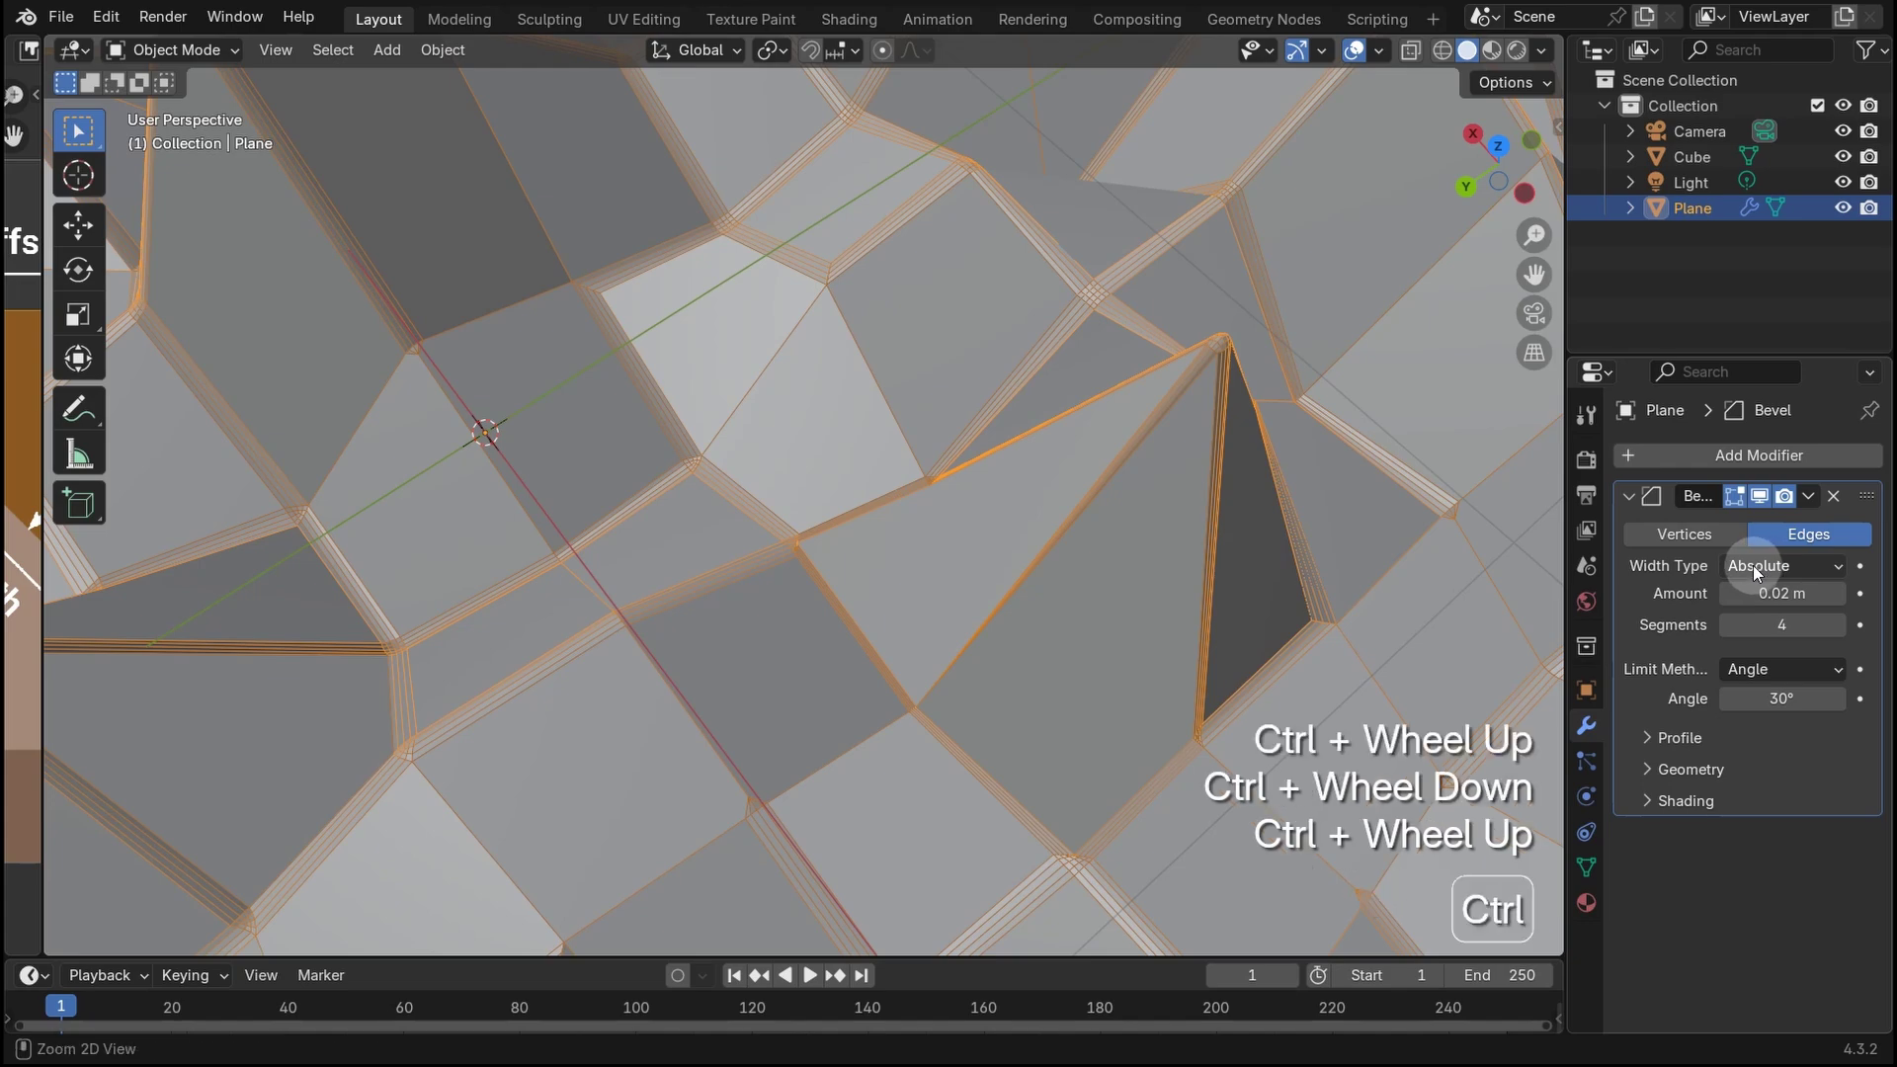
- Compare both width types close up at the base of the peak and set the Bevel modifier to Absolute
{"action": "scroll", "coordinate": [1752, 565], "scroll_direction": "up", "scroll_amount": 1, "text": "ctrl"}
{"action": "scroll", "coordinate": [1753, 565], "scroll_direction": "down", "scroll_amount": 1, "text": "ctrl"}
{"action": "scroll", "coordinate": [1753, 565], "scroll_direction": "down", "scroll_amount": 1, "text": "ctrl"}
{"action": "scroll", "coordinate": [974, 580], "scroll_direction": "up", "scroll_amount": 2}
{"action": "middle_click_drag", "start_coordinate": [964, 585], "coordinate": [613, 670]}
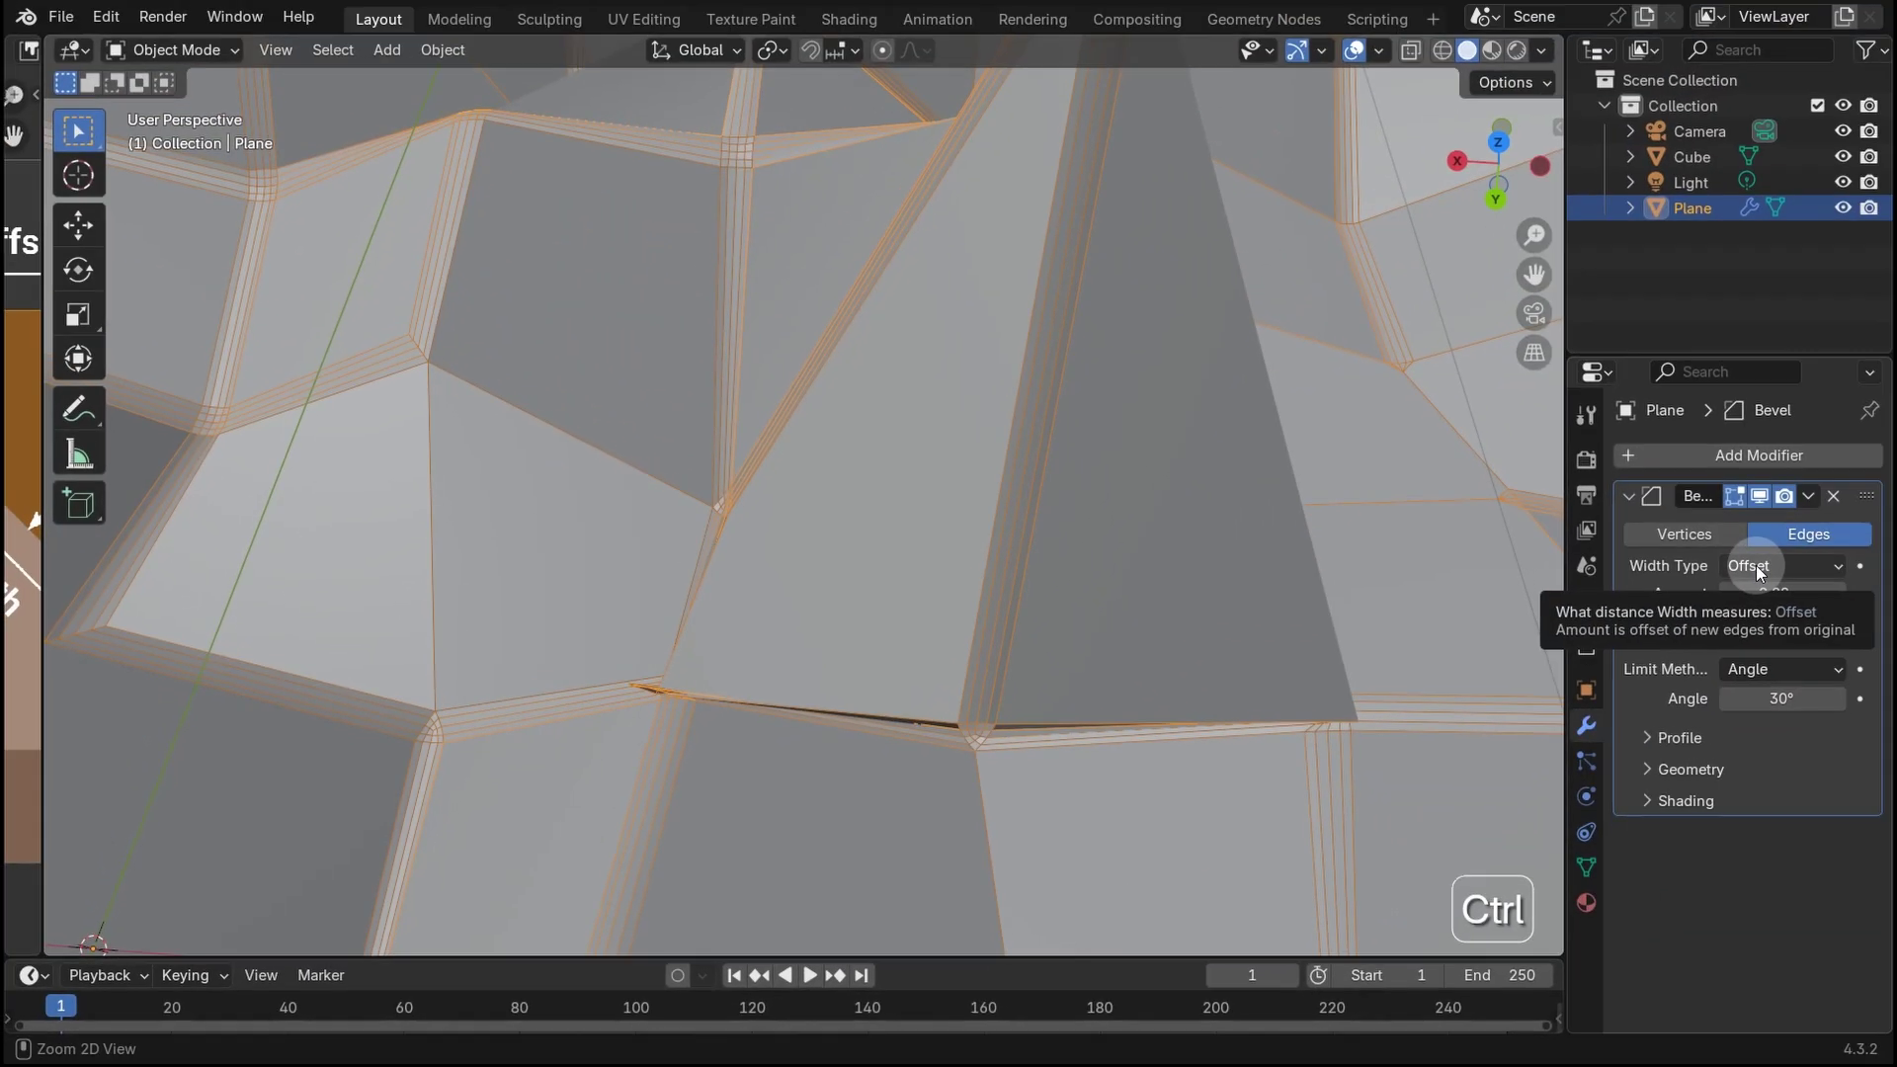
{"action": "scroll", "coordinate": [1757, 565], "scroll_direction": "up", "scroll_amount": 1, "text": "ctrl"}
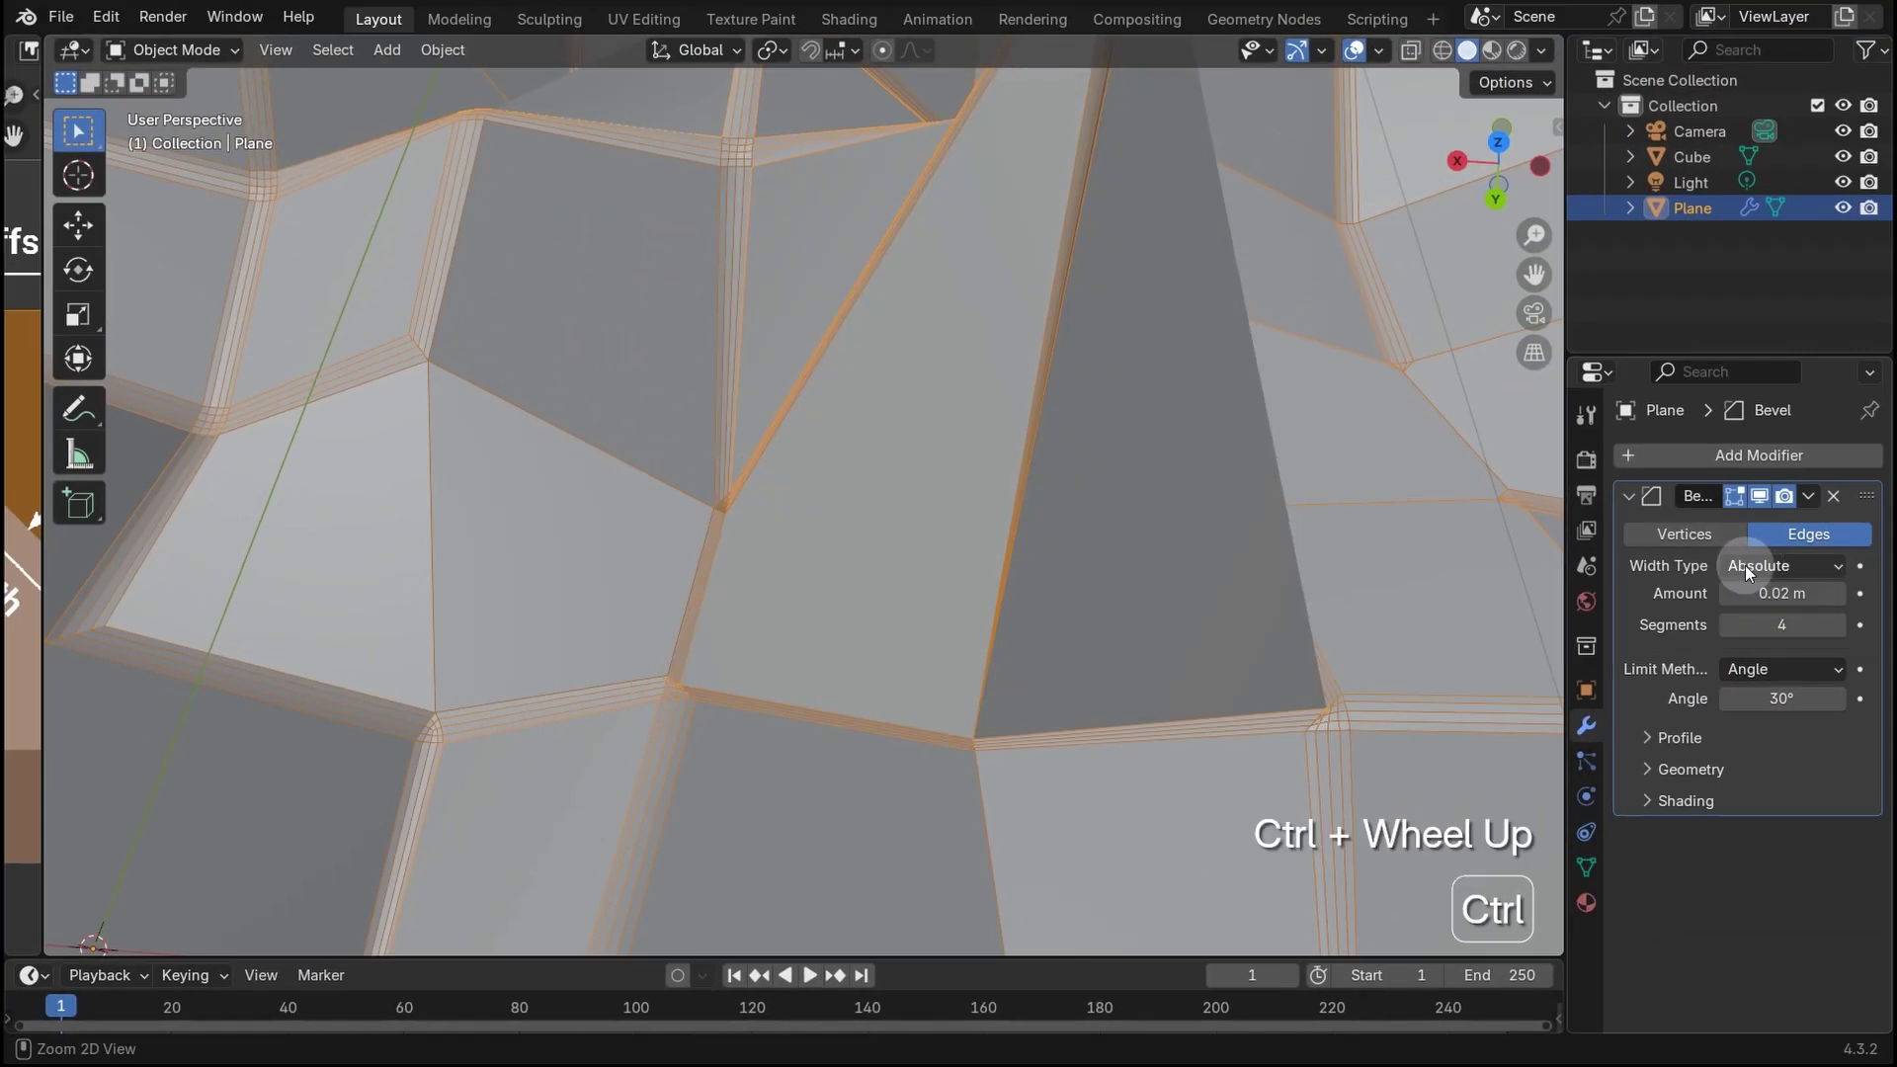
{"action": "scroll", "coordinate": [1745, 565], "scroll_direction": "down", "scroll_amount": 1, "text": "ctrl"}
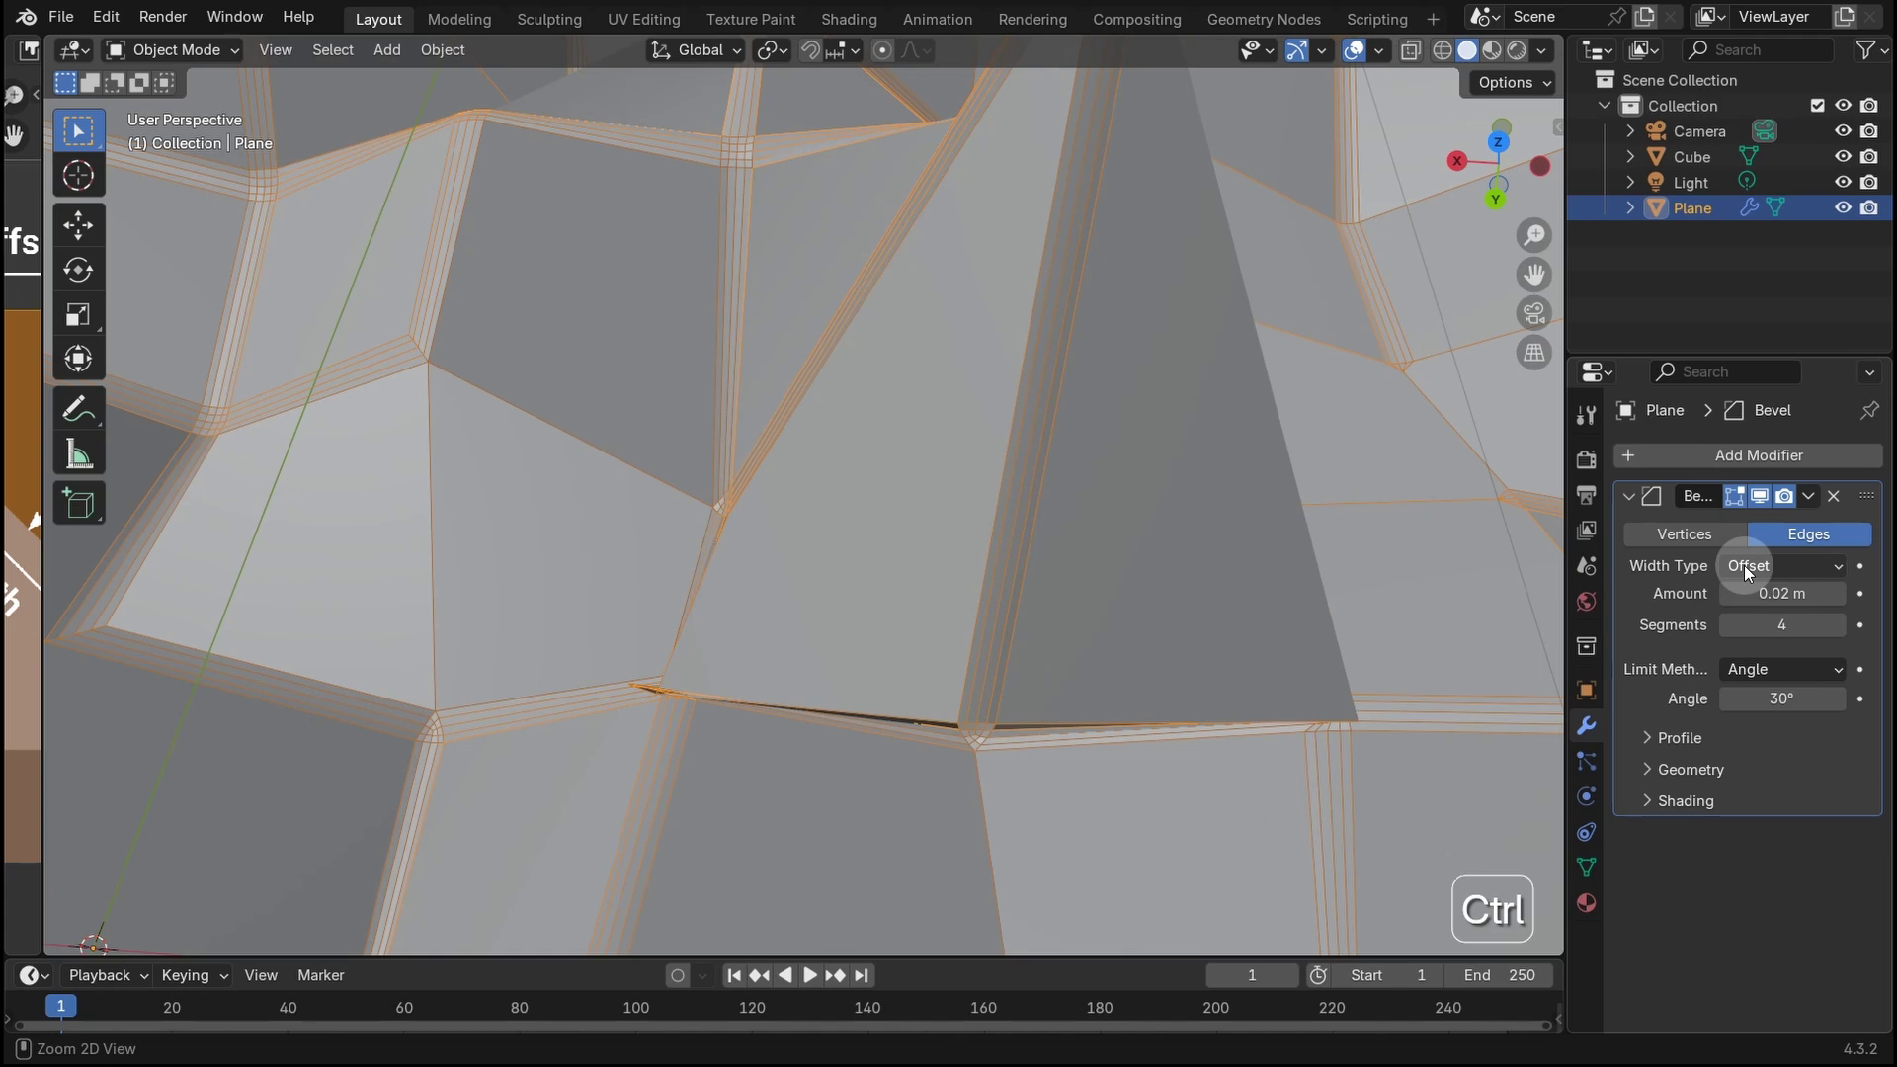
{"action": "scroll", "coordinate": [1745, 565], "scroll_direction": "up", "scroll_amount": 1, "text": "ctrl"}
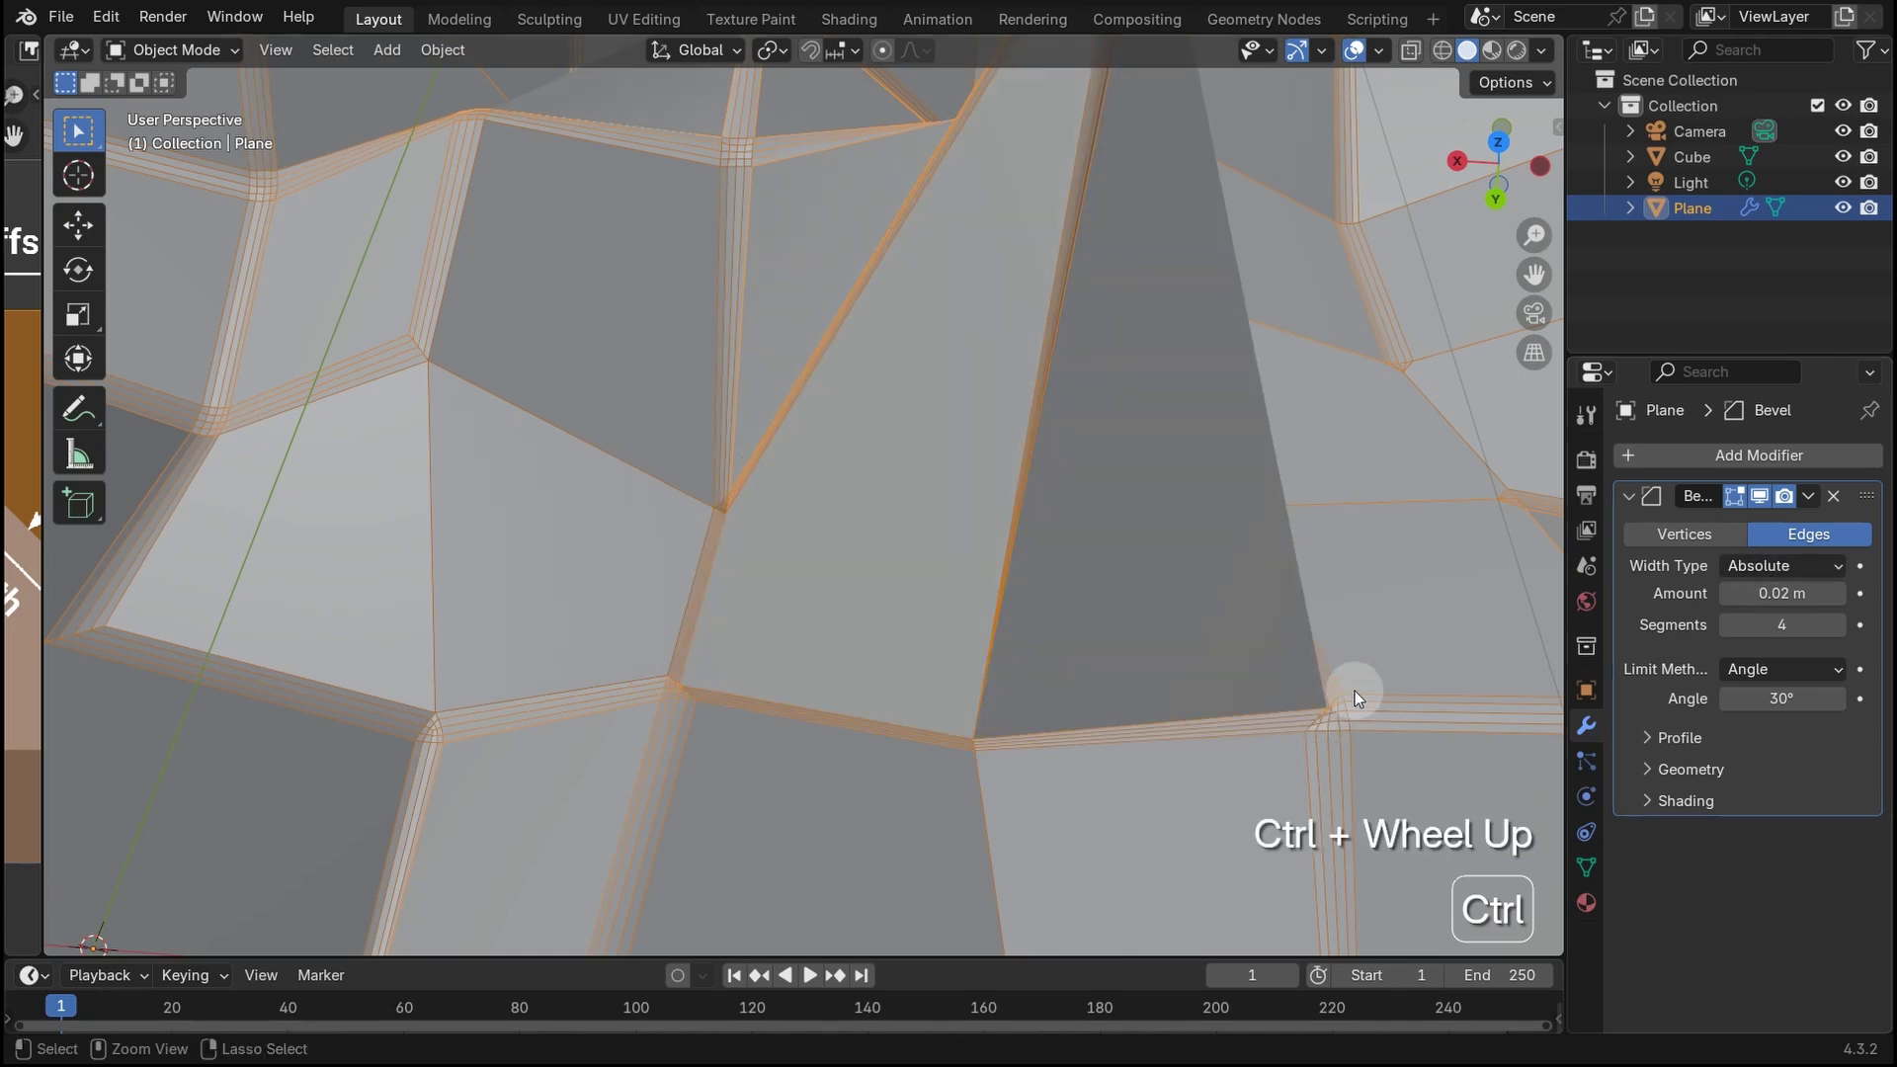
- Switch the Bevel modifier's width type back and forth between Offset and Absolute at the peak's base, ending on Absolute
{"action": "scroll", "coordinate": [1758, 565], "scroll_direction": "down", "scroll_amount": 1, "text": "ctrl"}
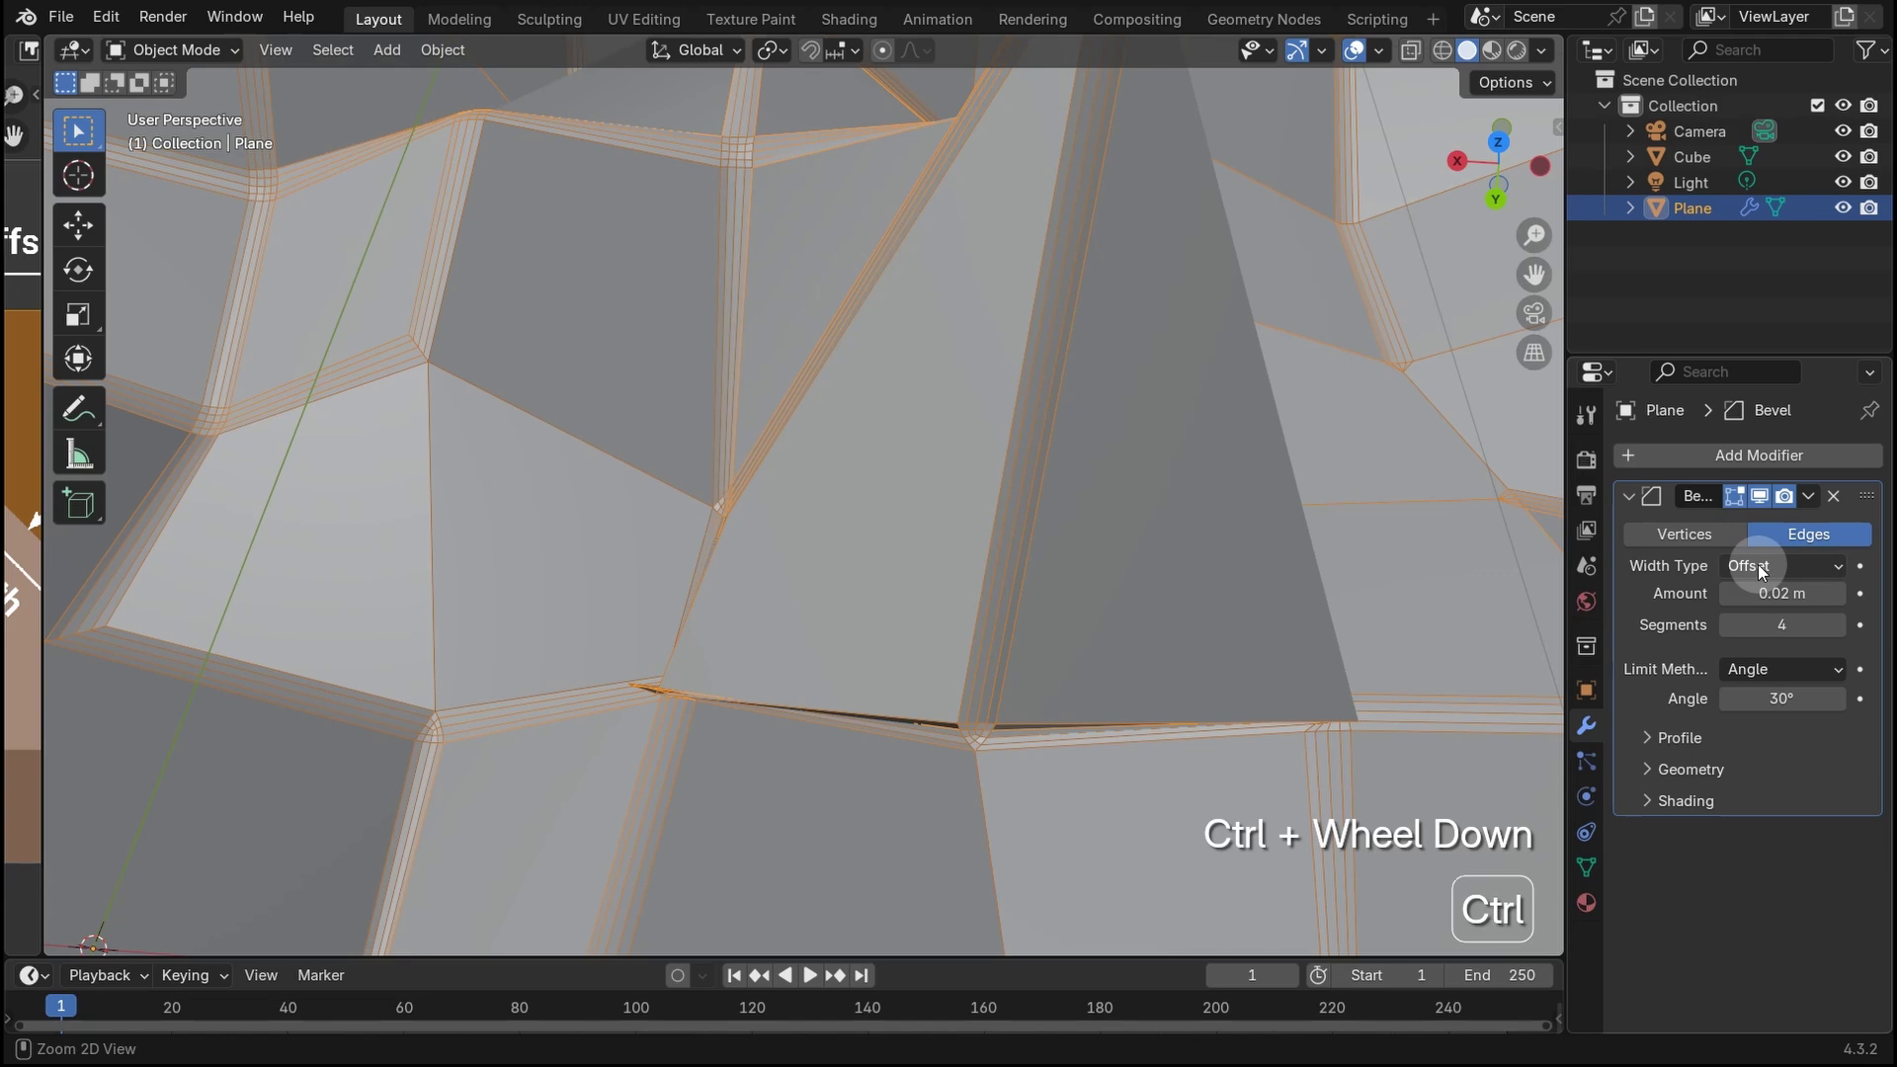
{"action": "scroll", "coordinate": [1758, 566], "scroll_direction": "up", "scroll_amount": 1, "text": "ctrl"}
{"action": "scroll", "coordinate": [1758, 565], "scroll_direction": "down", "scroll_amount": 1, "text": "ctrl"}
{"action": "scroll", "coordinate": [1758, 565], "scroll_direction": "up", "scroll_amount": 1, "text": "ctrl"}
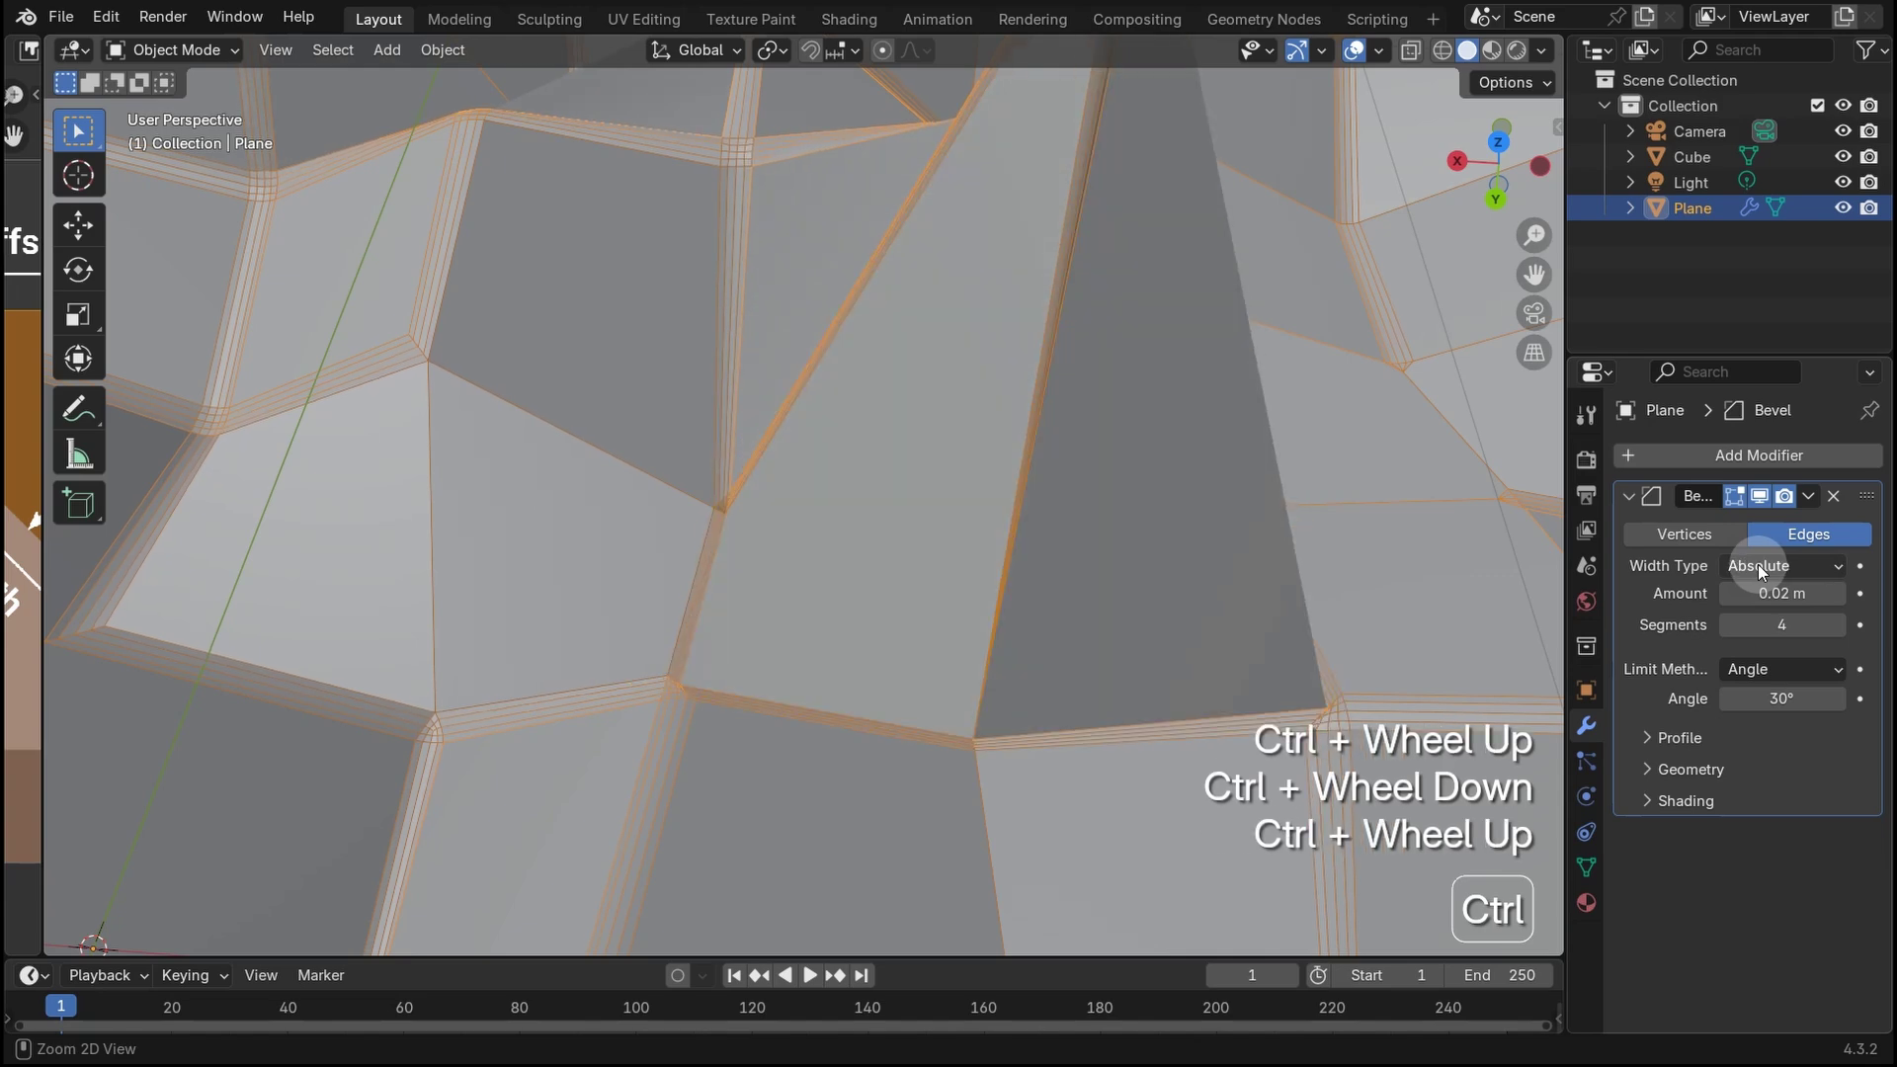
{"action": "scroll", "coordinate": [1758, 565], "scroll_direction": "down", "scroll_amount": 1, "text": "ctrl"}
{"action": "scroll", "coordinate": [1758, 565], "scroll_direction": "up", "scroll_amount": 1, "text": "ctrl"}
- Examine the bevels across the whole displaced plane from a lower angle and review the available bevel width types
{"action": "scroll", "coordinate": [1193, 586], "scroll_direction": "down", "scroll_amount": 5}
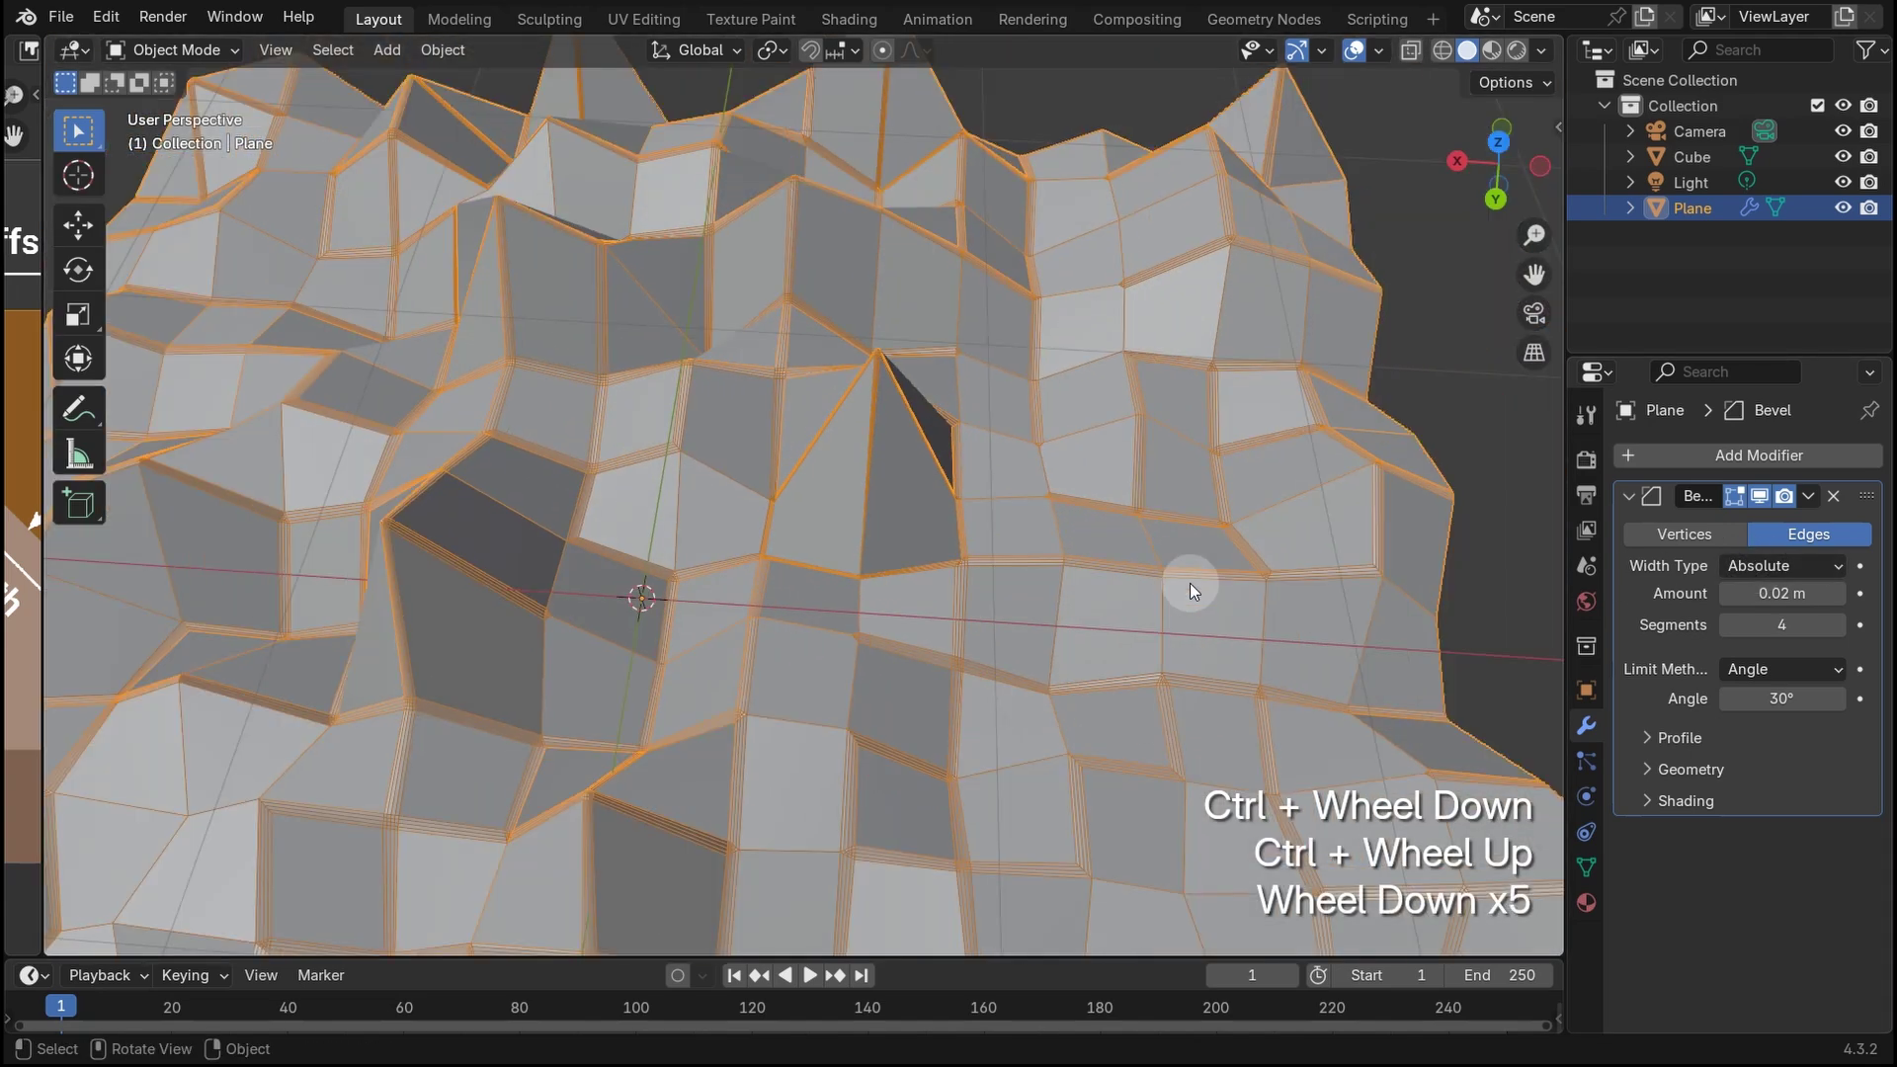
{"action": "mouse_move", "coordinate": [1209, 605]}
{"action": "middle_mouse_down"}
{"action": "mouse_move", "coordinate": [1029, 580]}
{"action": "mouse_move", "coordinate": [808, 505]}
{"action": "middle_mouse_up"}
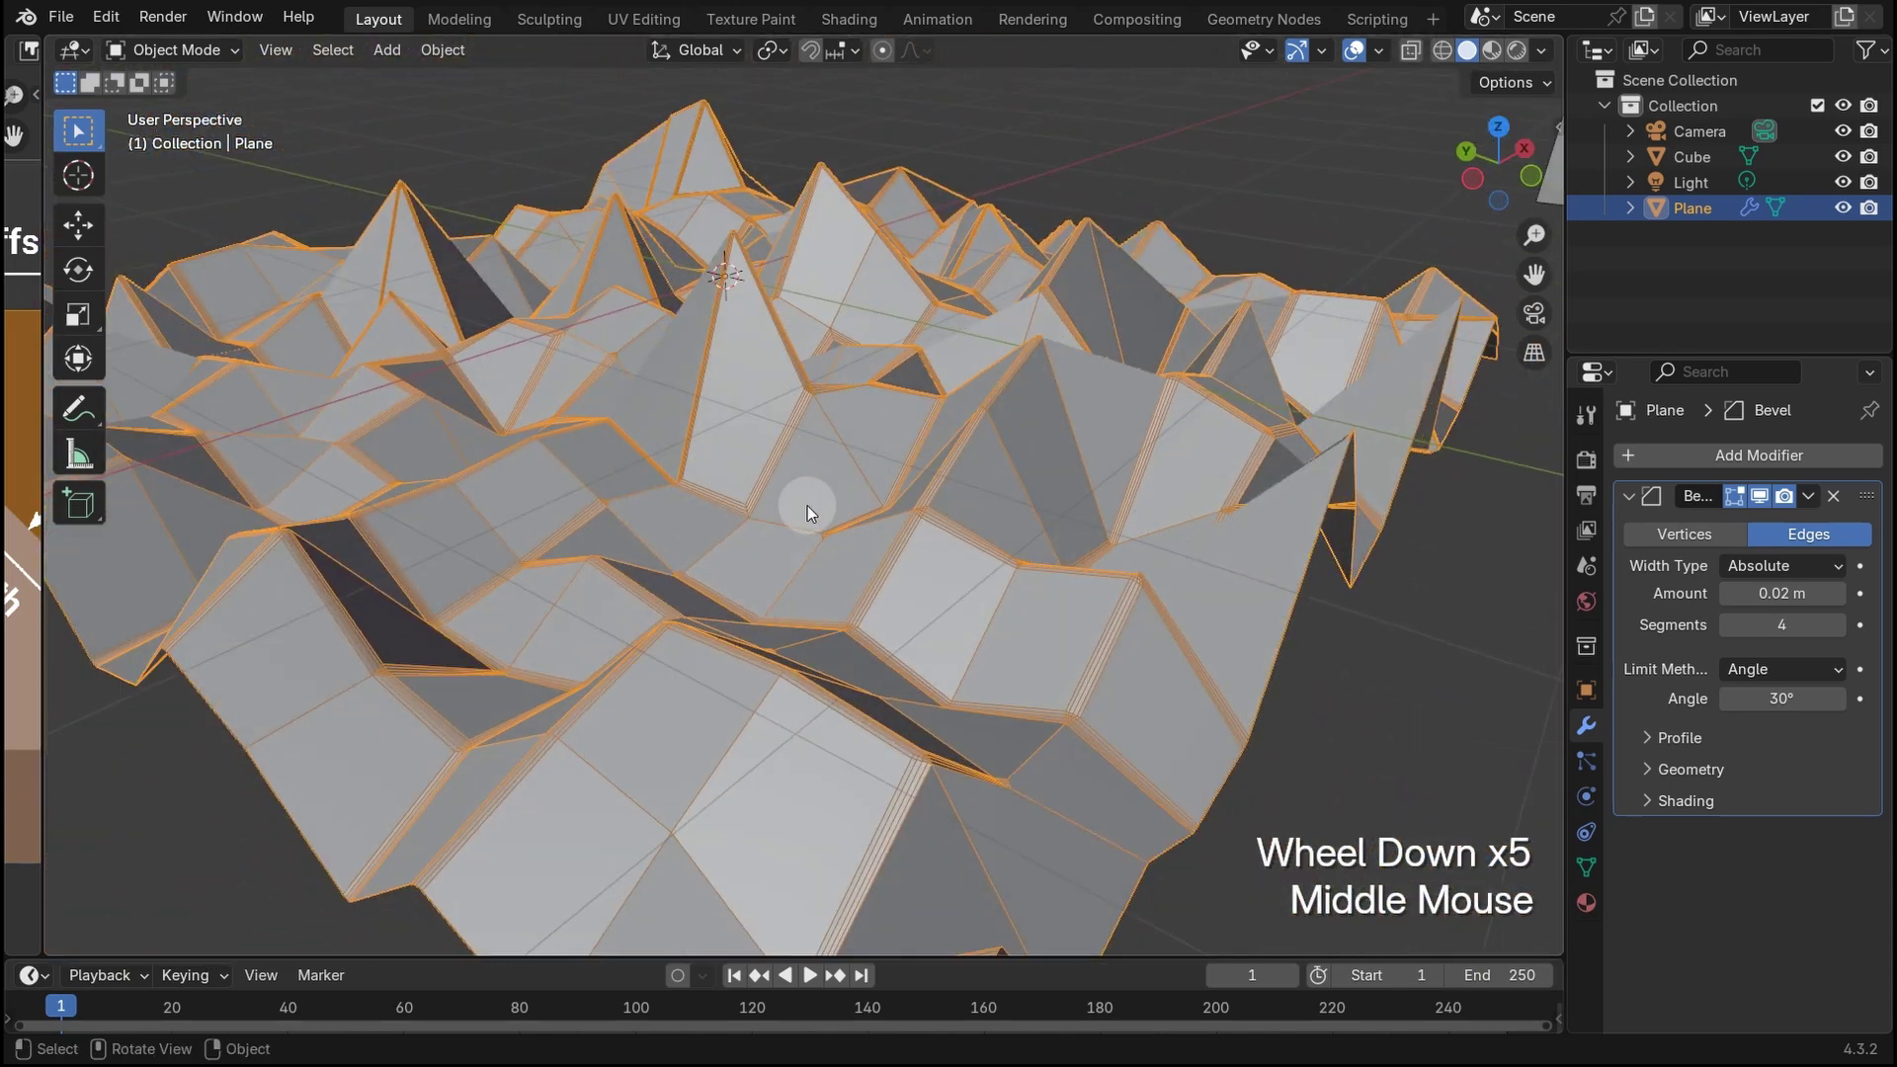
{"action": "left_click", "coordinate": [1781, 569]}
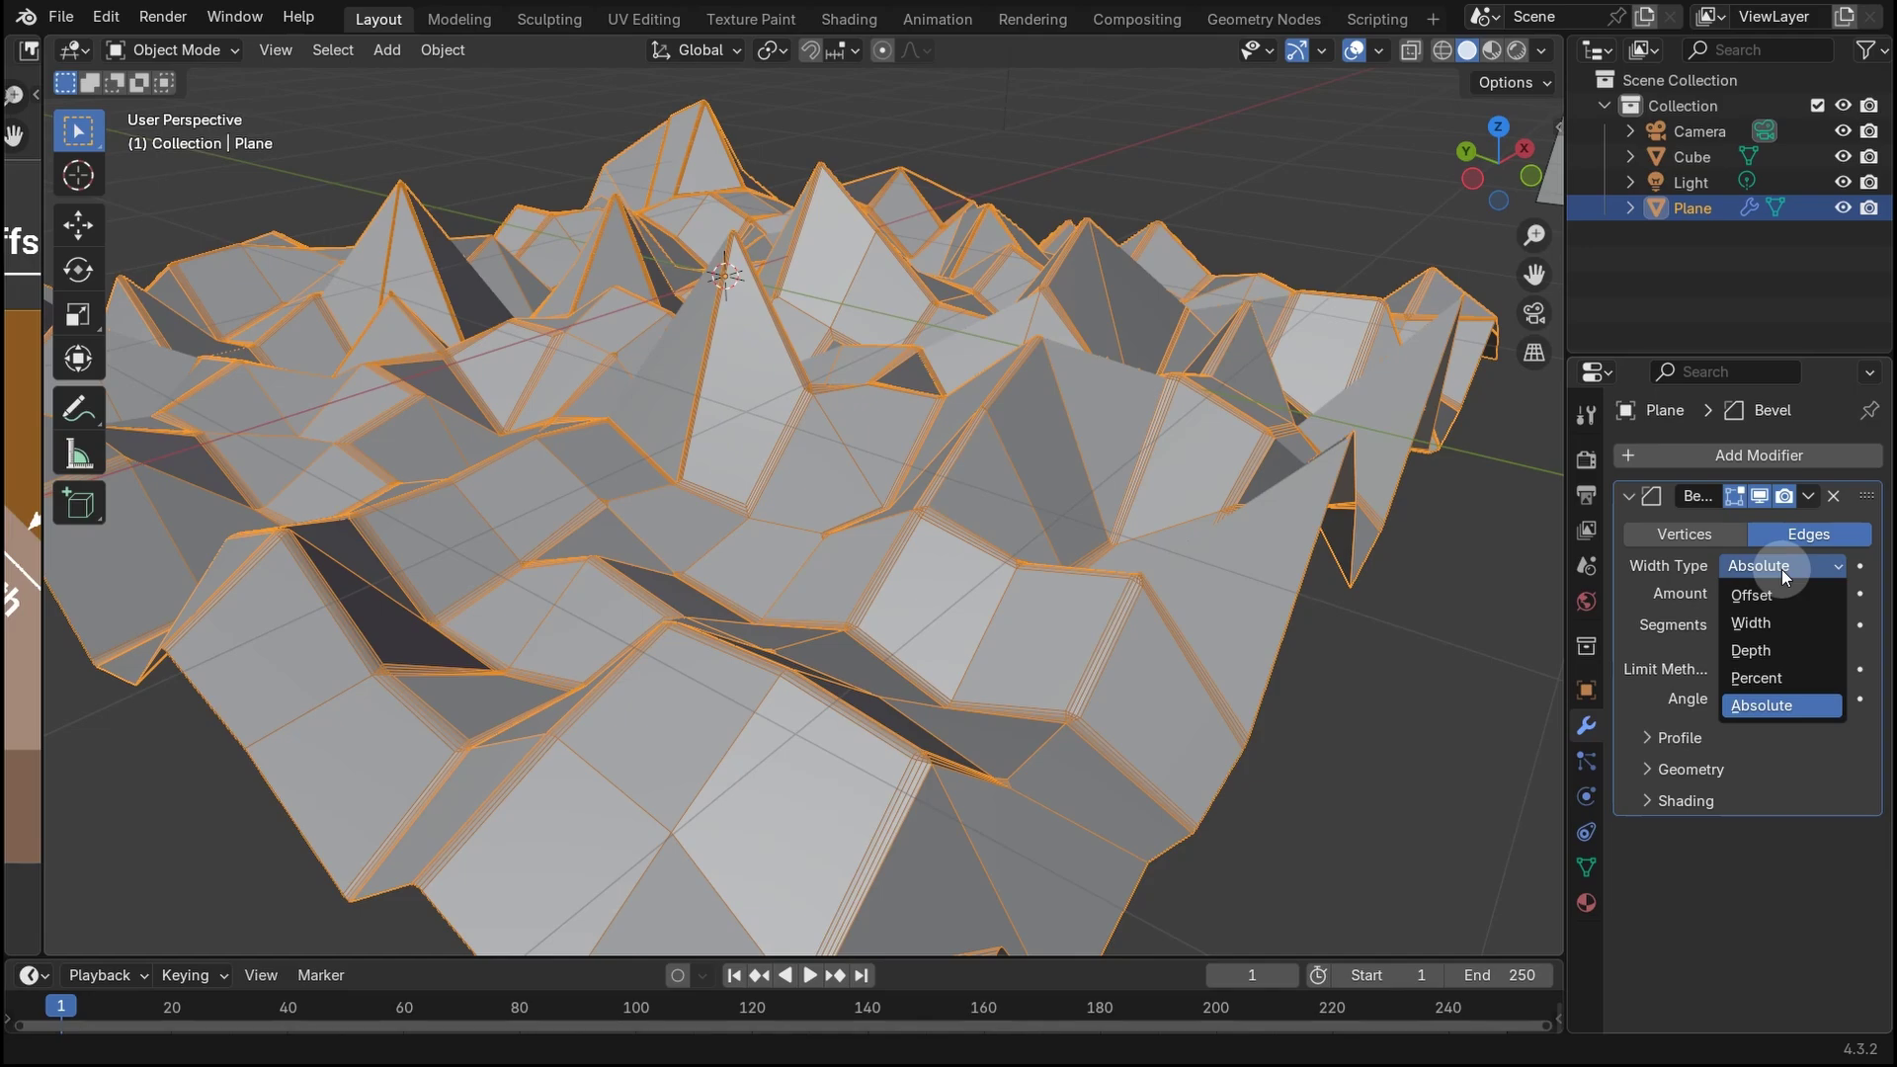
{"action": "middle_click_drag", "start_coordinate": [751, 585], "coordinate": [852, 604]}
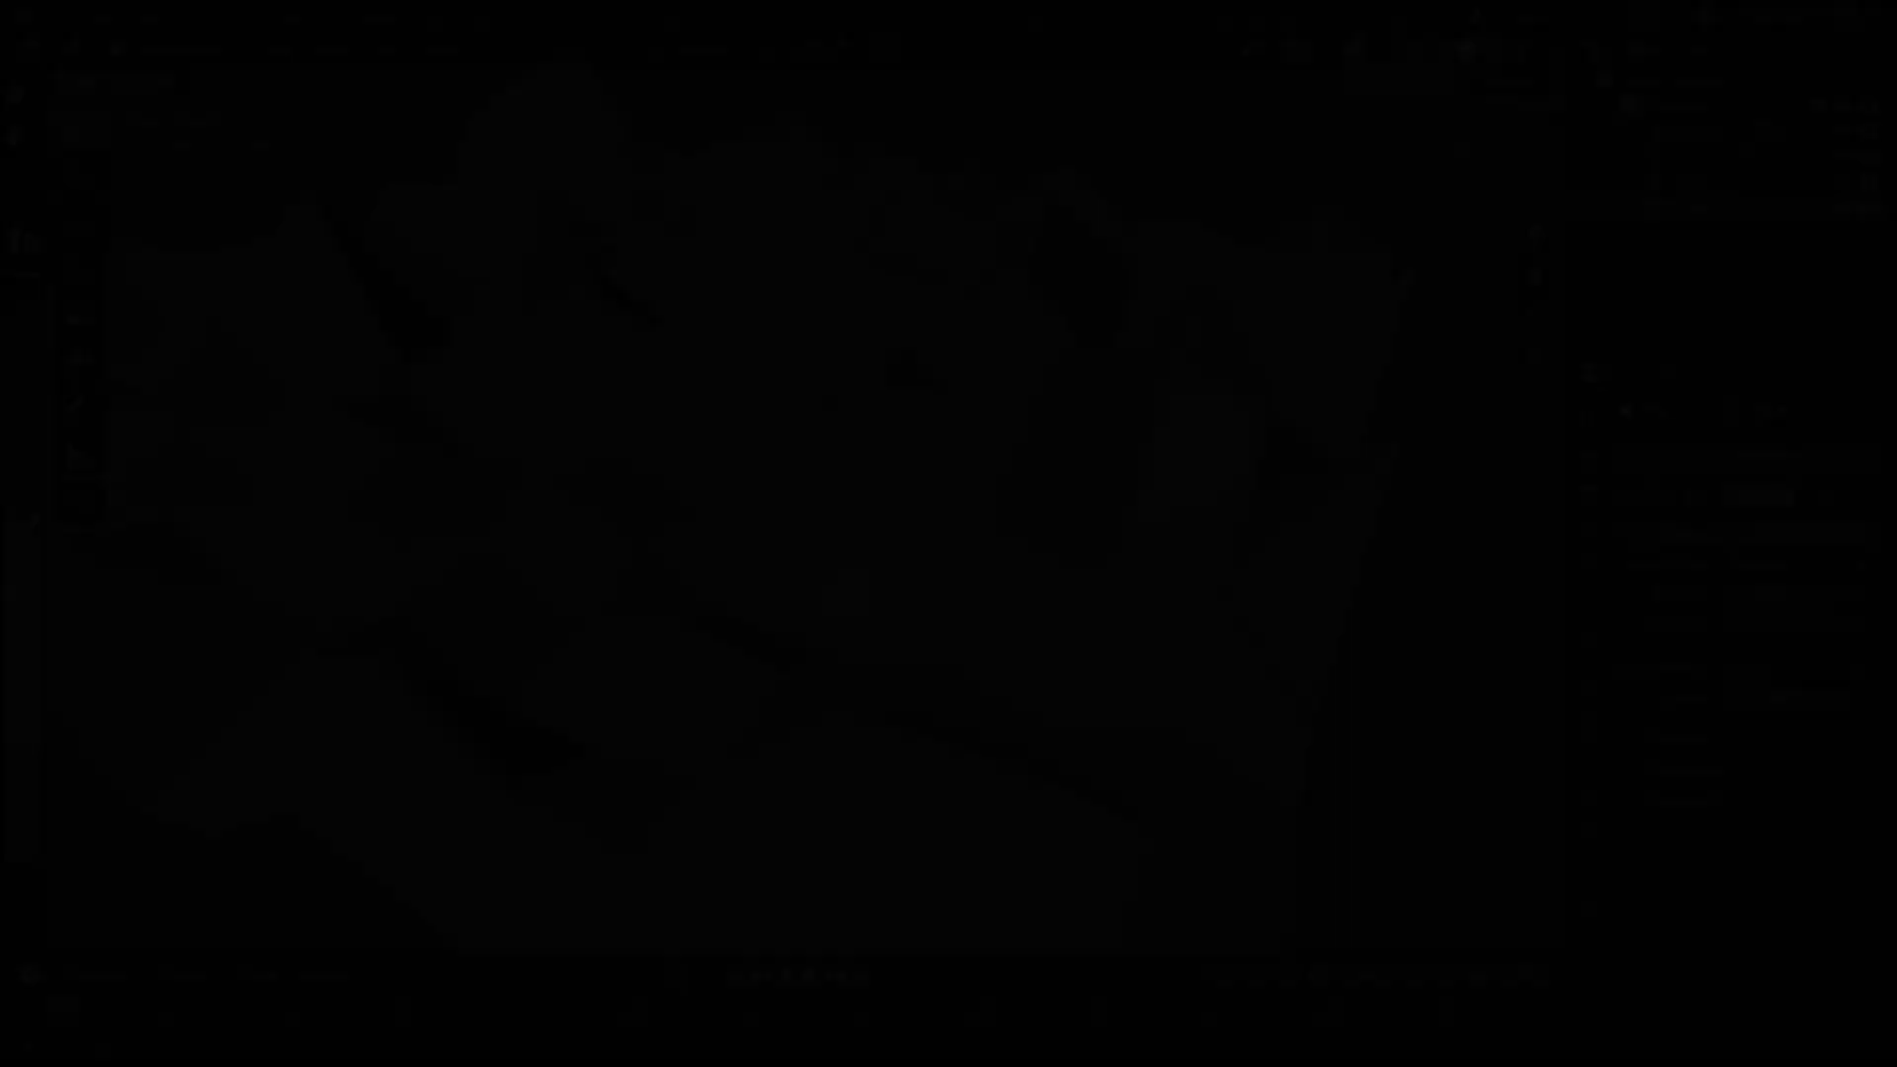